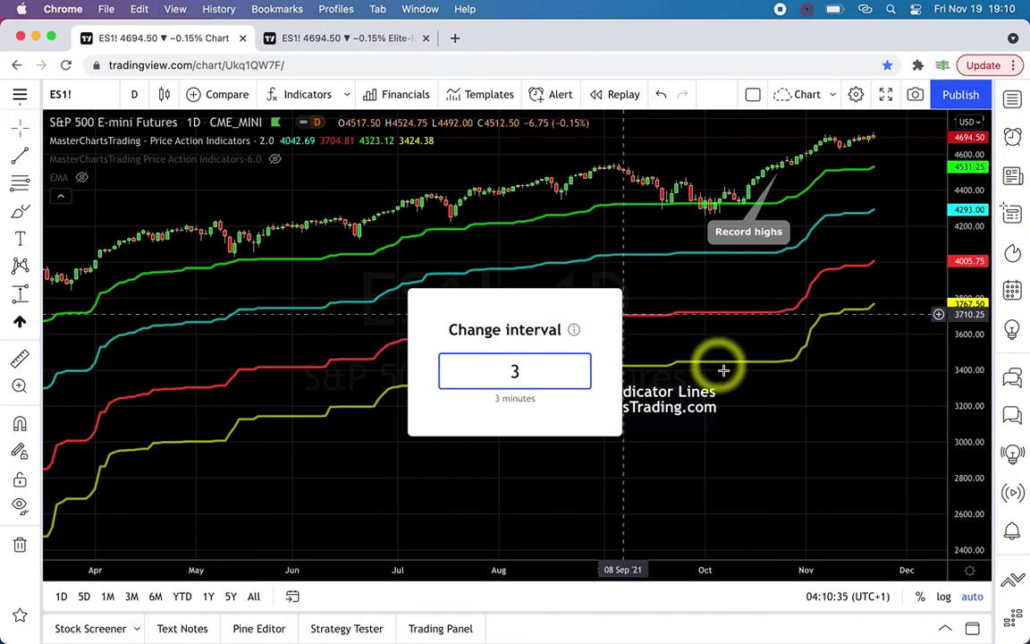
Load BTCUSD from the Green list watchlist and set the chart interval to 5 seconds
{"action": "left_click", "coordinate": [873, 249]}
{"action": "left_click", "coordinate": [1014, 99]}
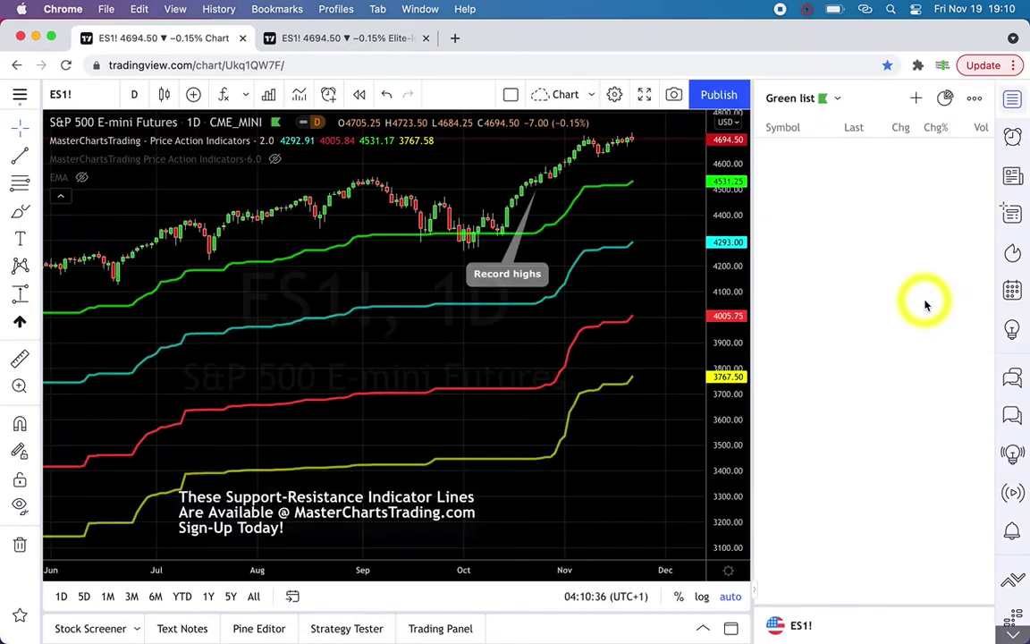
{"action": "left_click", "coordinate": [817, 384]}
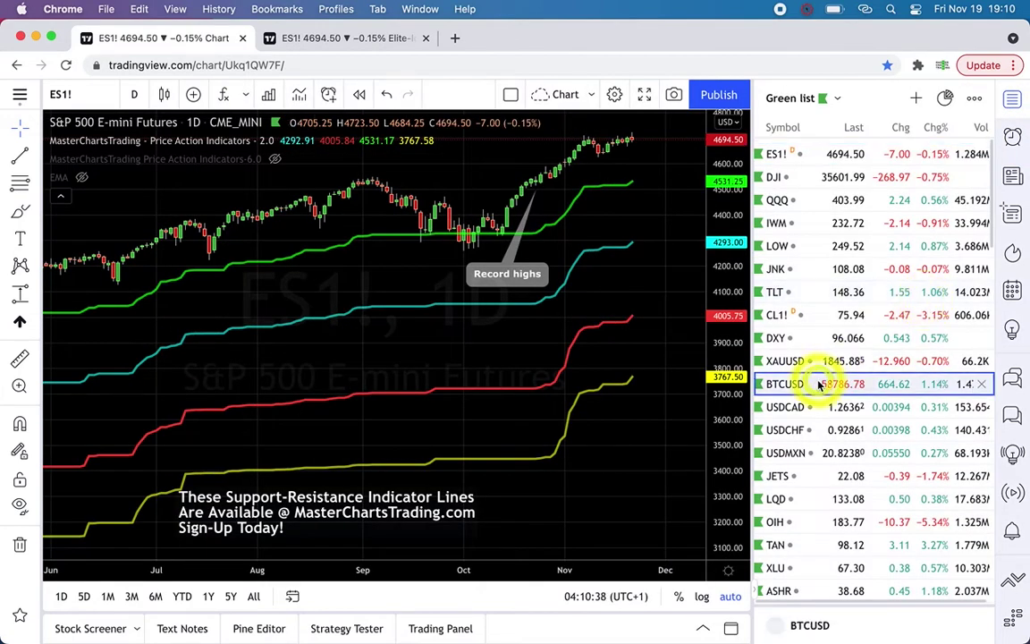
{"action": "left_click", "coordinate": [1015, 99]}
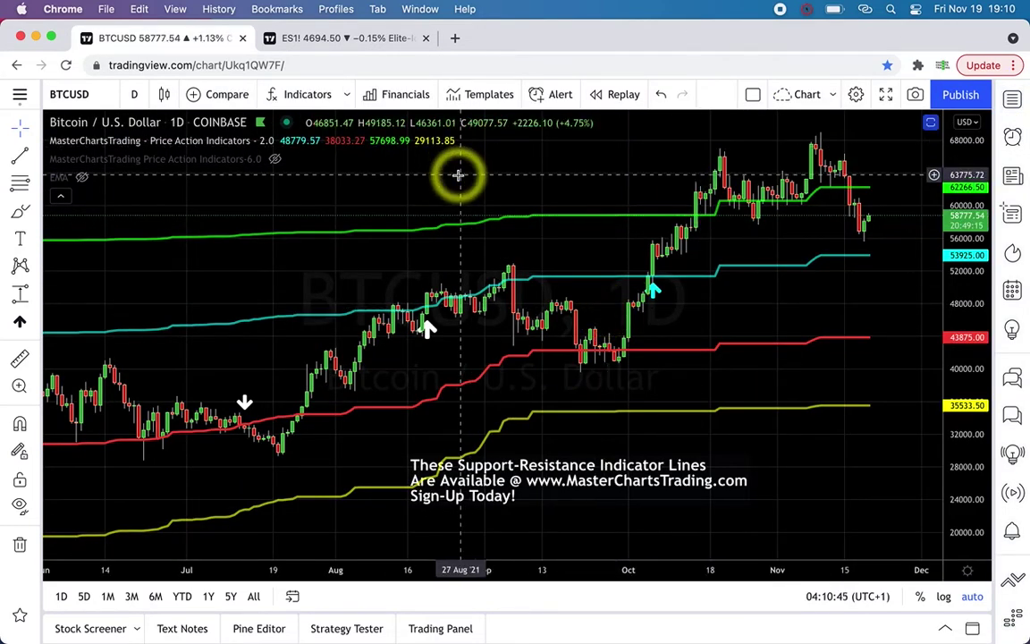
{"action": "type", "text": "5S"}
{"action": "key", "text": "Return"}
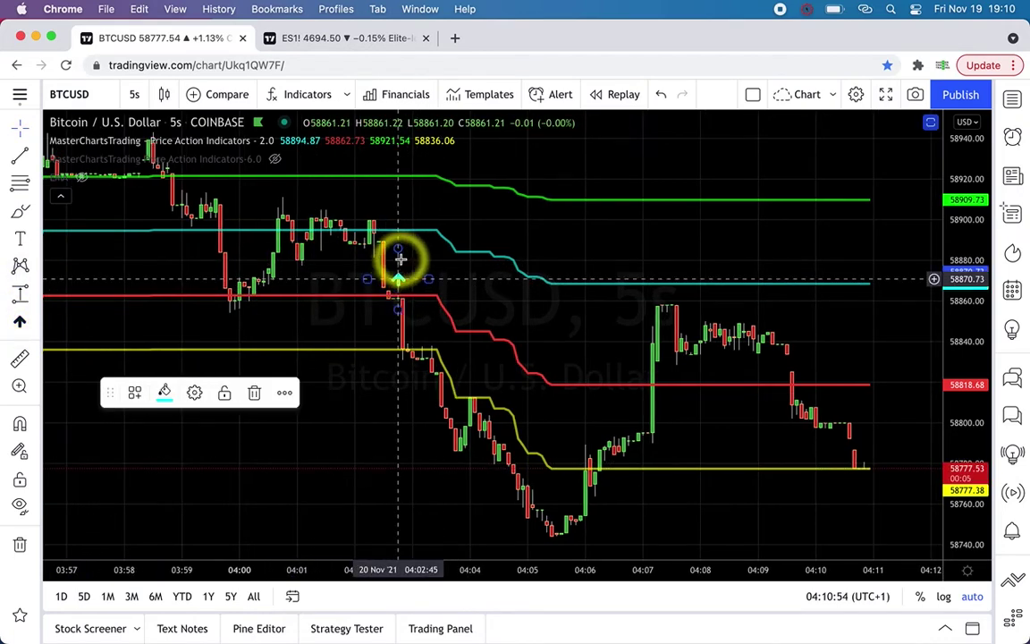
Mark the two sharp drops on the BTCUSD chart with downward arrows at about 04:02:45 and 04:09:35
{"action": "left_click_drag", "start_coordinate": [399, 250], "coordinate": [400, 305]}
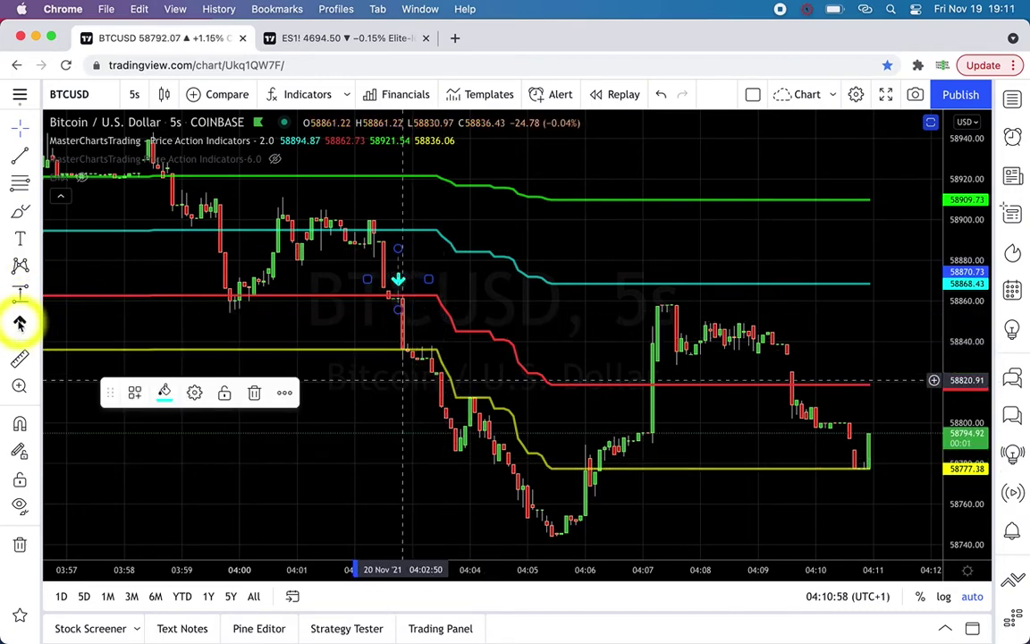
{"action": "left_click", "coordinate": [184, 315]}
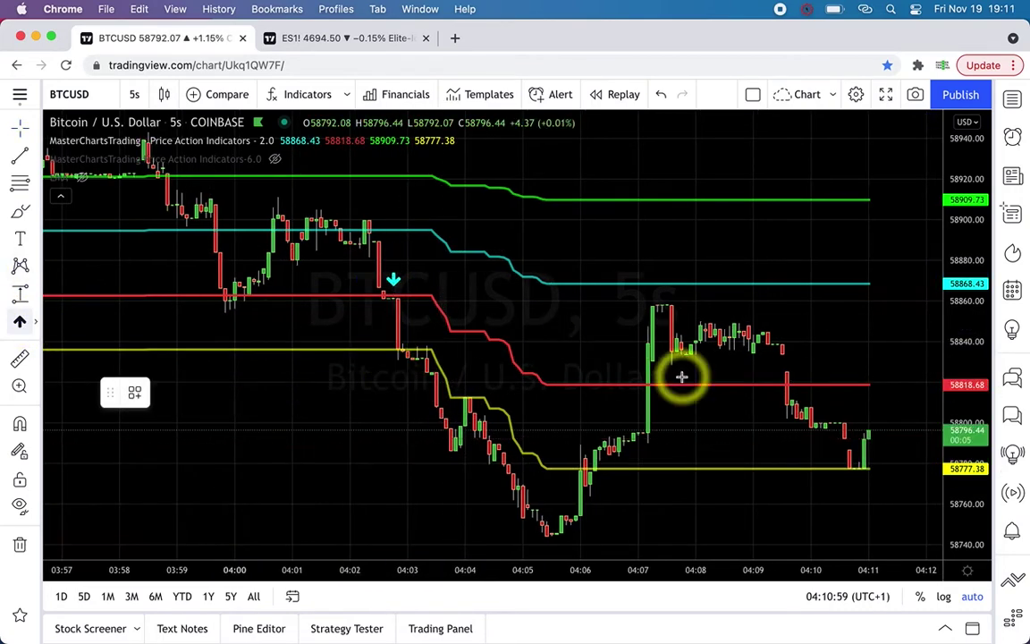
{"action": "left_click", "coordinate": [787, 361]}
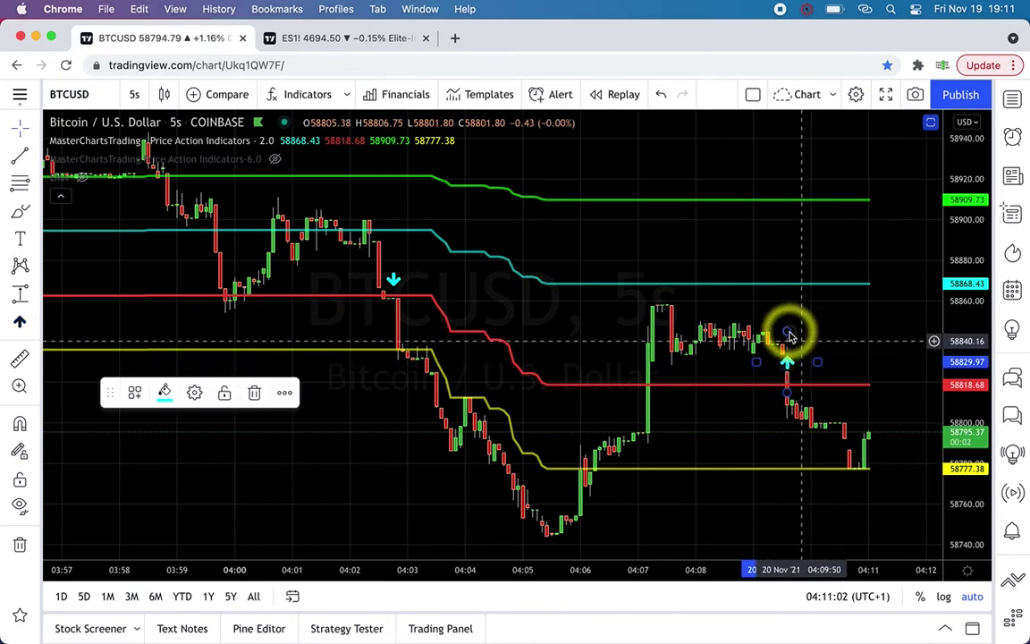
{"action": "left_click", "coordinate": [783, 400]}
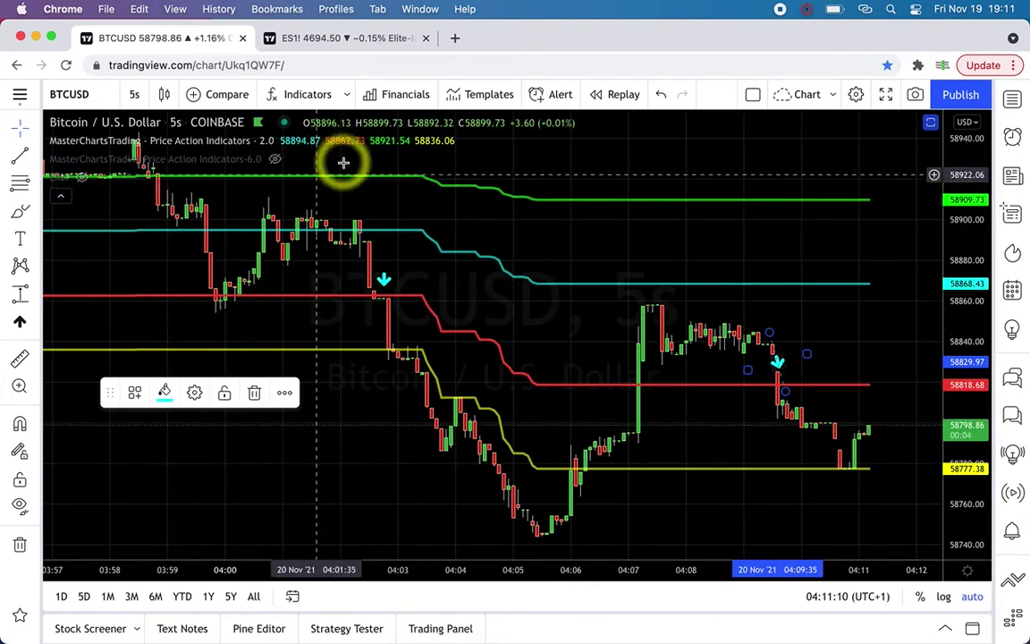
Check the length input of the MasterChartsTrading Price Action Indicators 2.0 and close its settings
{"action": "mouse_move", "coordinate": [265, 143]}
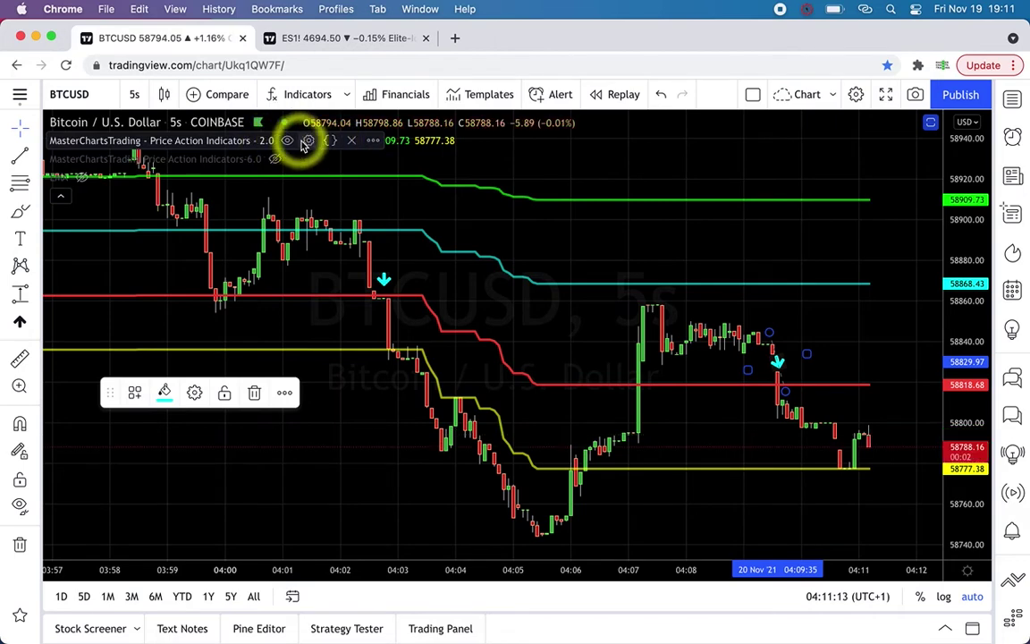
{"action": "left_click", "coordinate": [307, 143]}
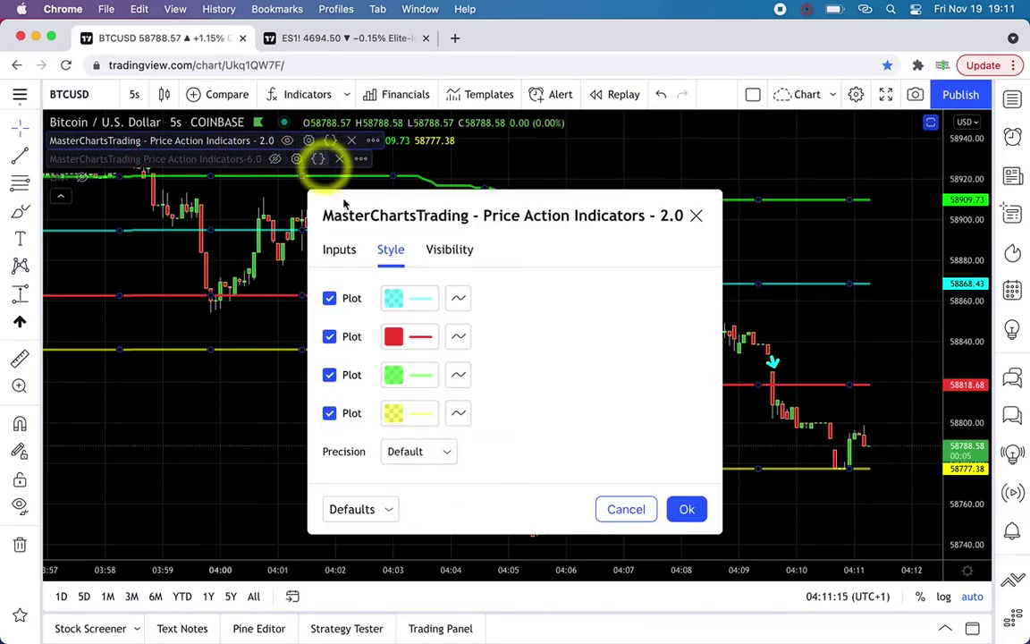
{"action": "left_click", "coordinate": [339, 249]}
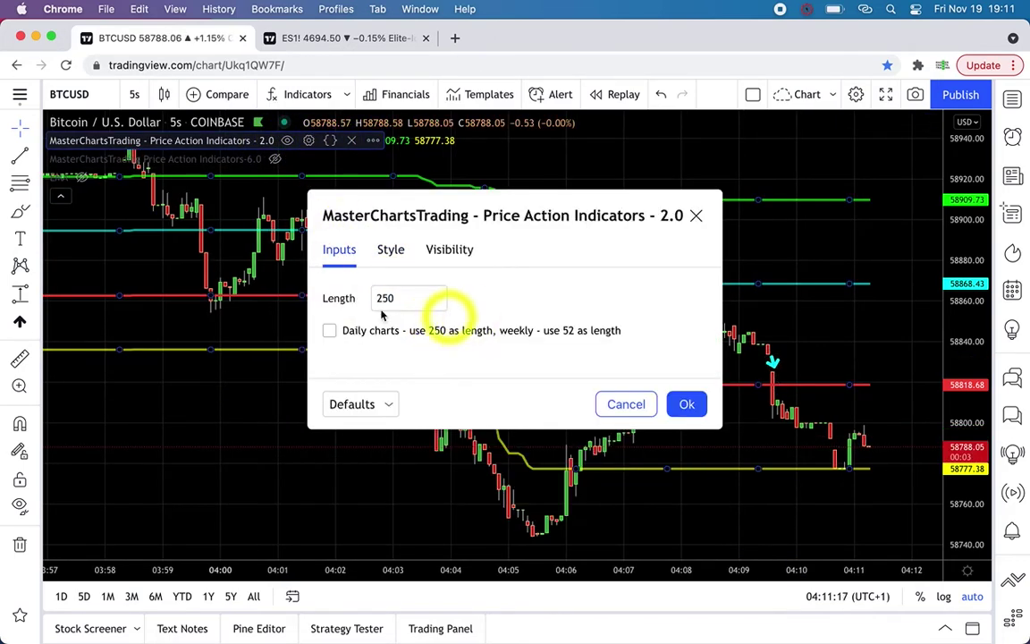
{"action": "left_click", "coordinate": [687, 404]}
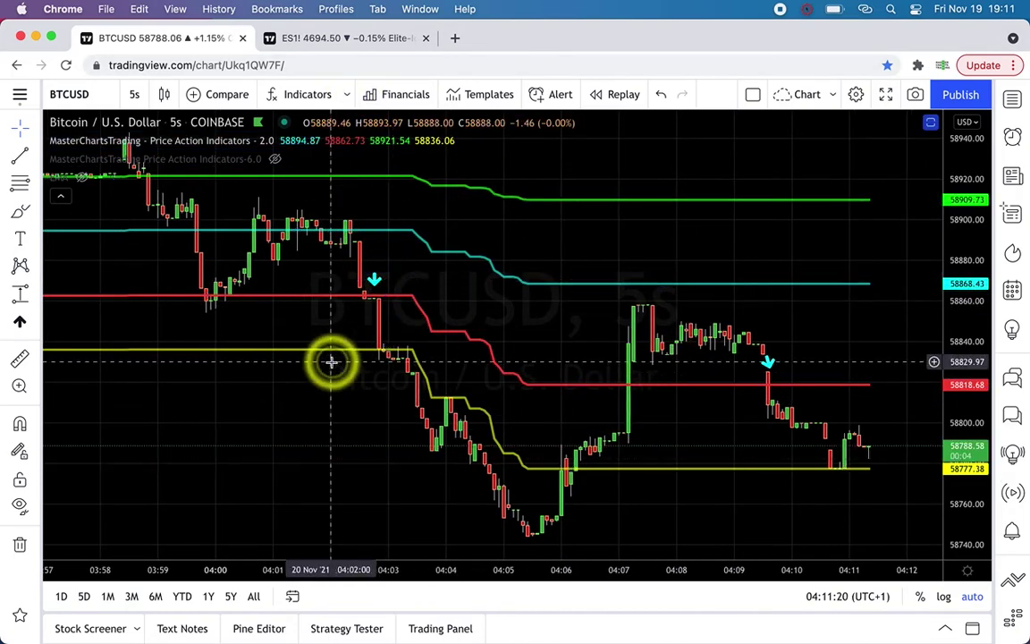
Set the BTCUSD chart interval to 1 day
{"action": "type", "text": "21"}
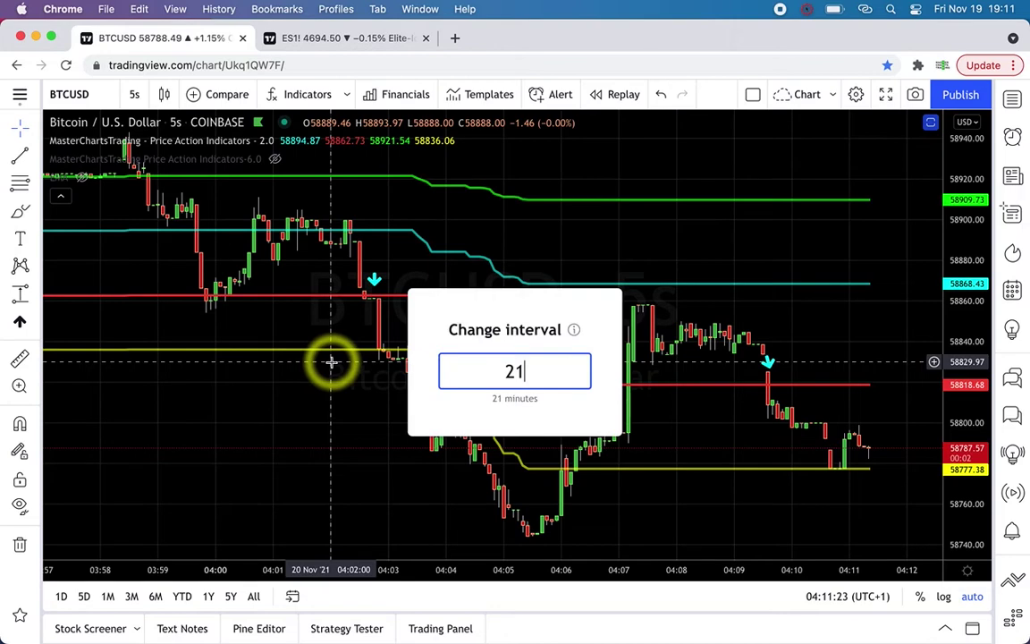
{"action": "key", "text": "BackSpace"}
{"action": "key", "text": "BackSpace"}
{"action": "type", "text": "1D"}
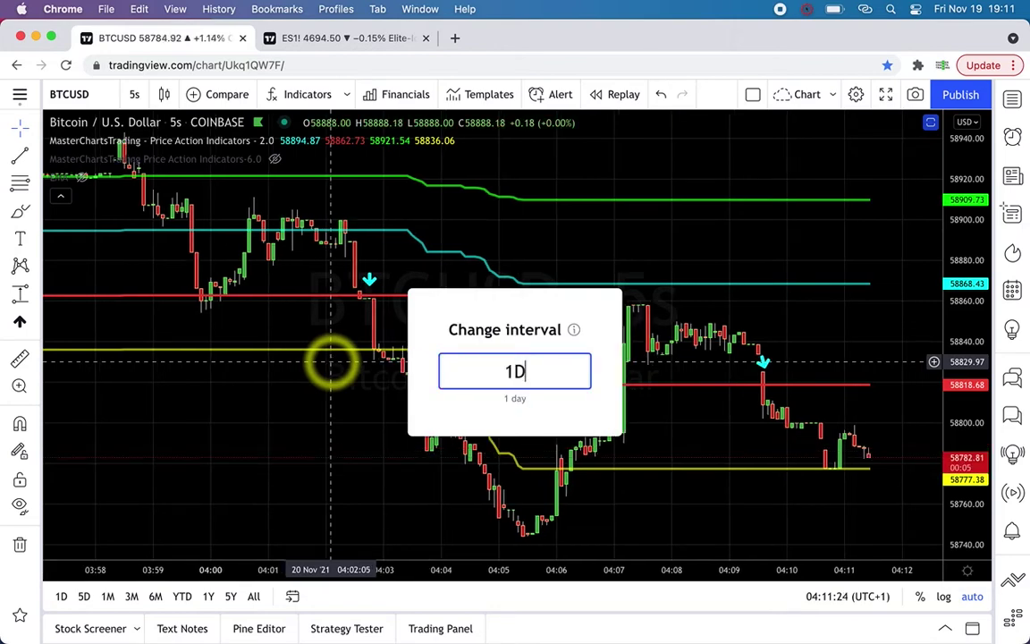
{"action": "key", "text": "Return"}
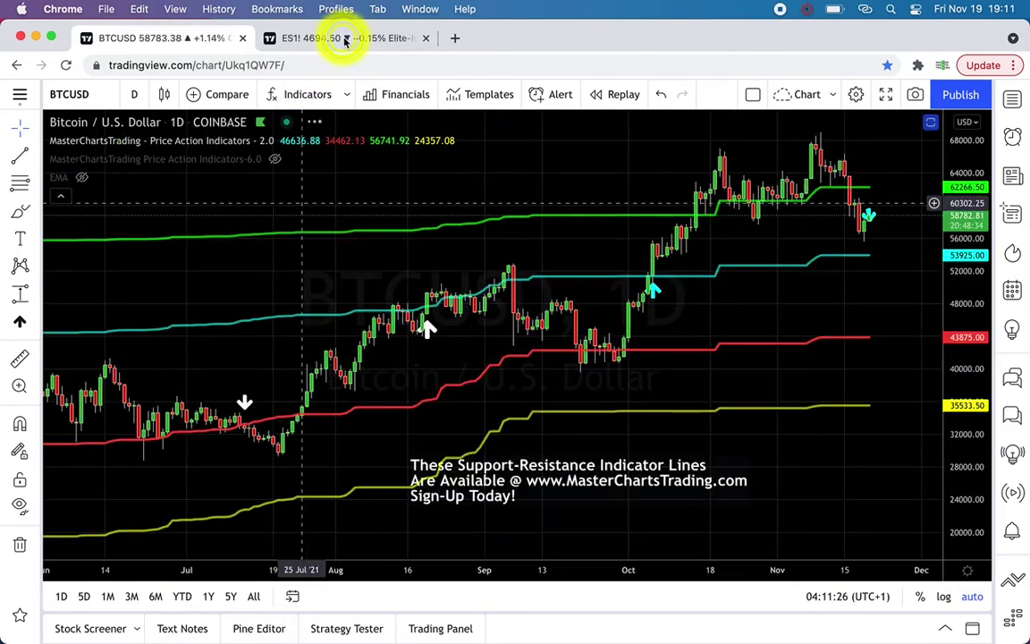
On the weekly DJI chart in the other tab, draw a price range around early August 2021 from about 27,600 to 34,040
{"action": "key", "text": "ctrl+Tab"}
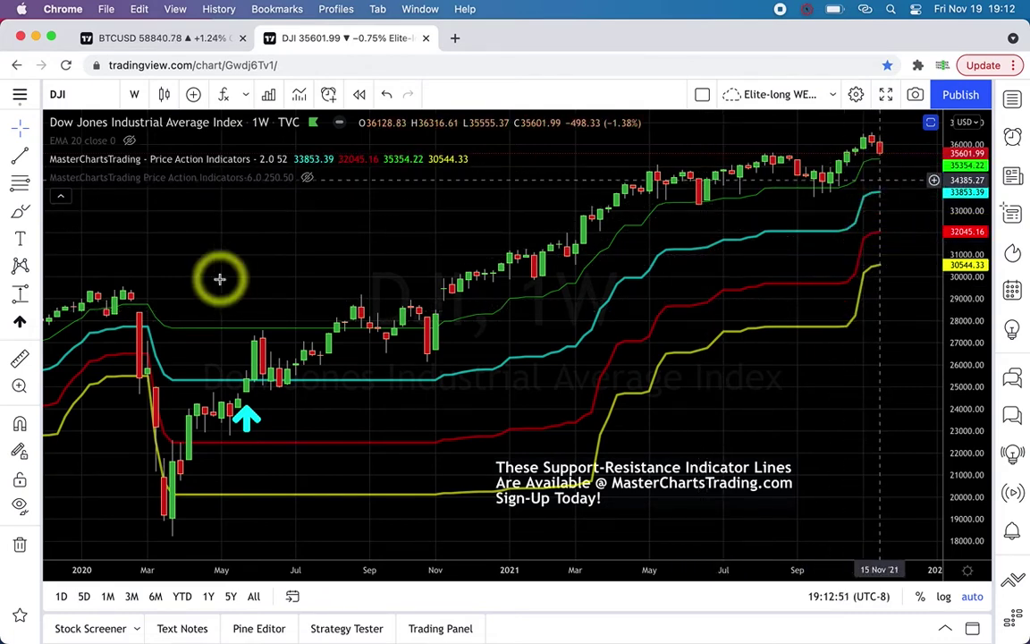
{"action": "left_click", "coordinate": [19, 290]}
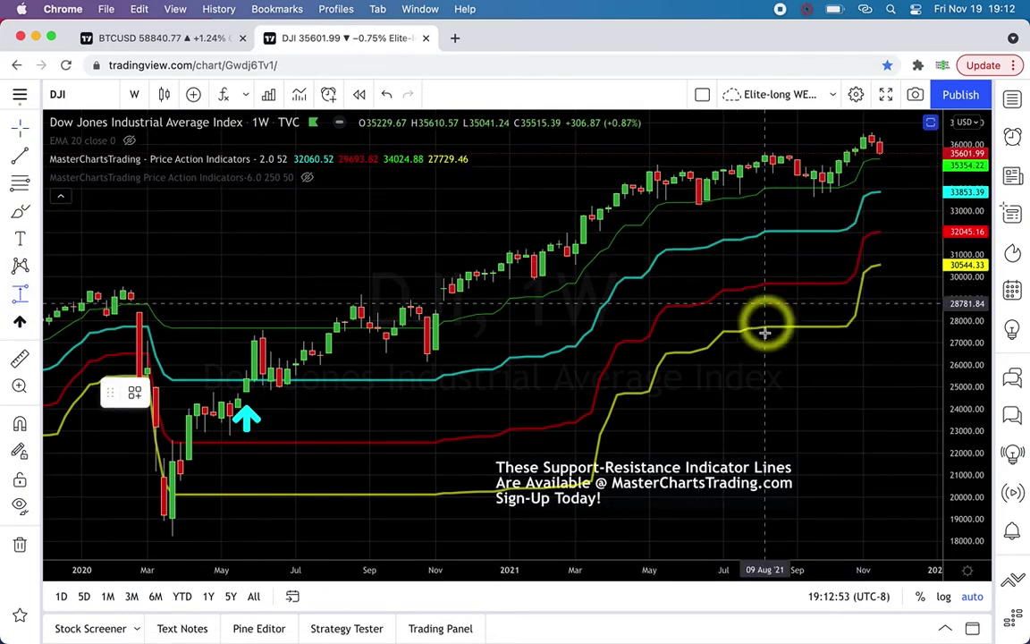
{"action": "left_click_drag", "start_coordinate": [754, 327], "coordinate": [765, 184]}
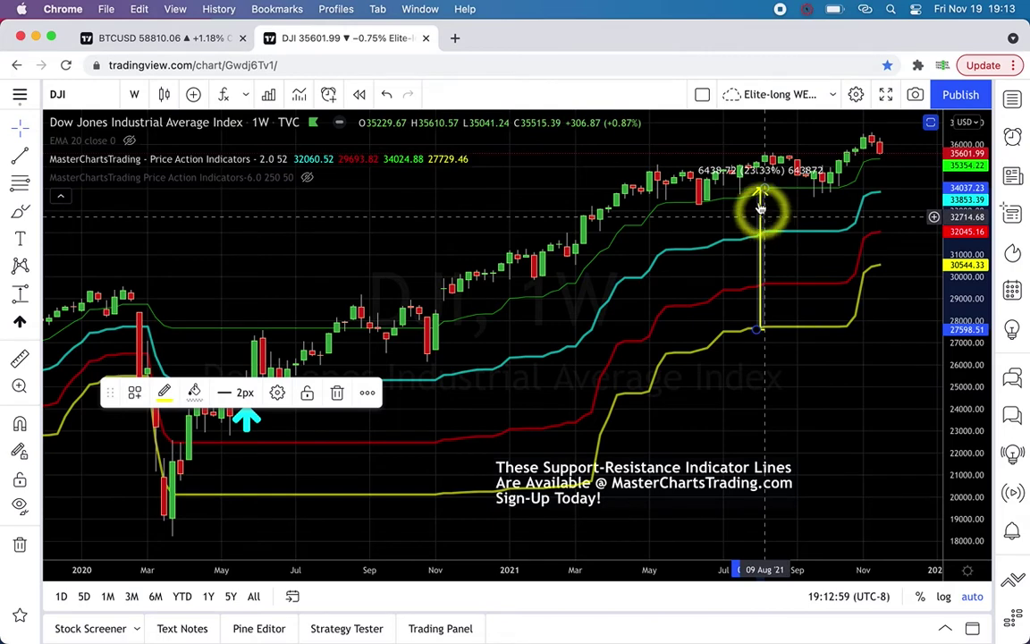
Draw a second price range beside DJI's latest weekly bar from the yellow to the green indicator line, about 30,590 to 35,390
{"action": "left_click", "coordinate": [22, 295]}
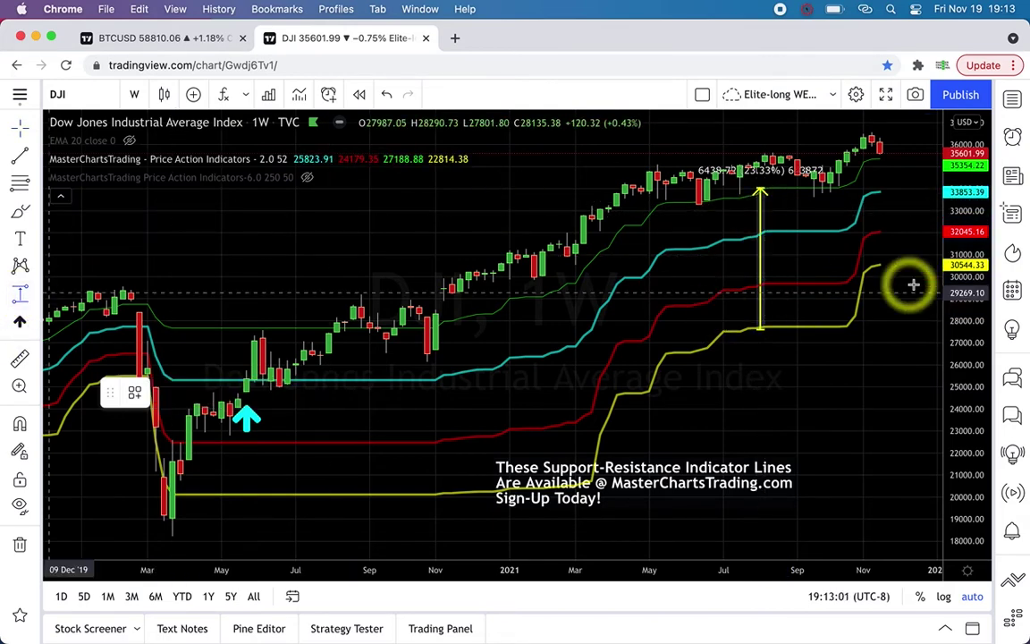
{"action": "left_click_drag", "start_coordinate": [889, 261], "coordinate": [895, 159]}
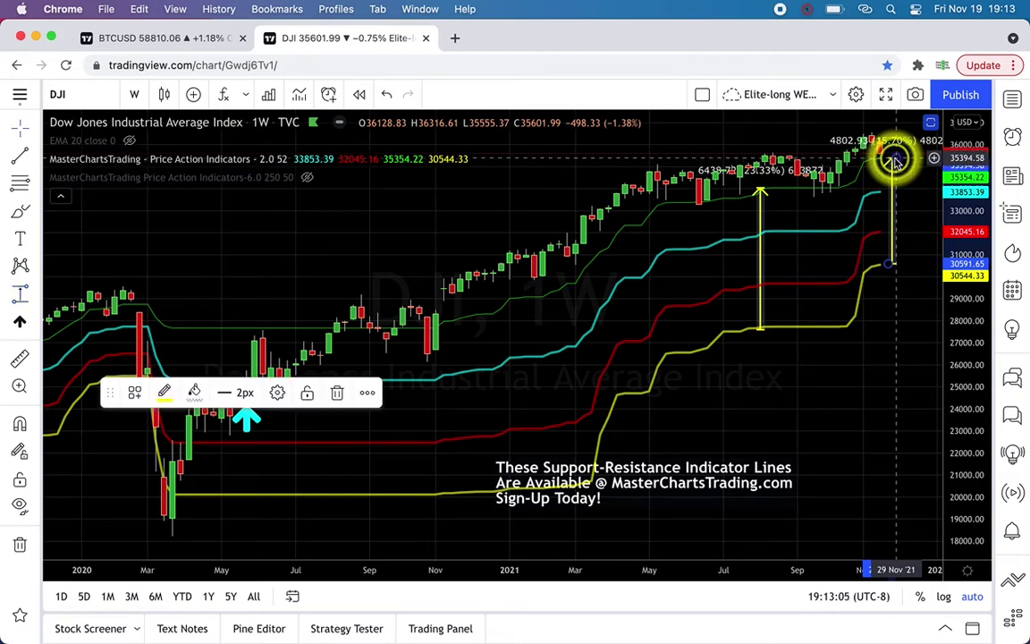
{"action": "left_click", "coordinate": [846, 218]}
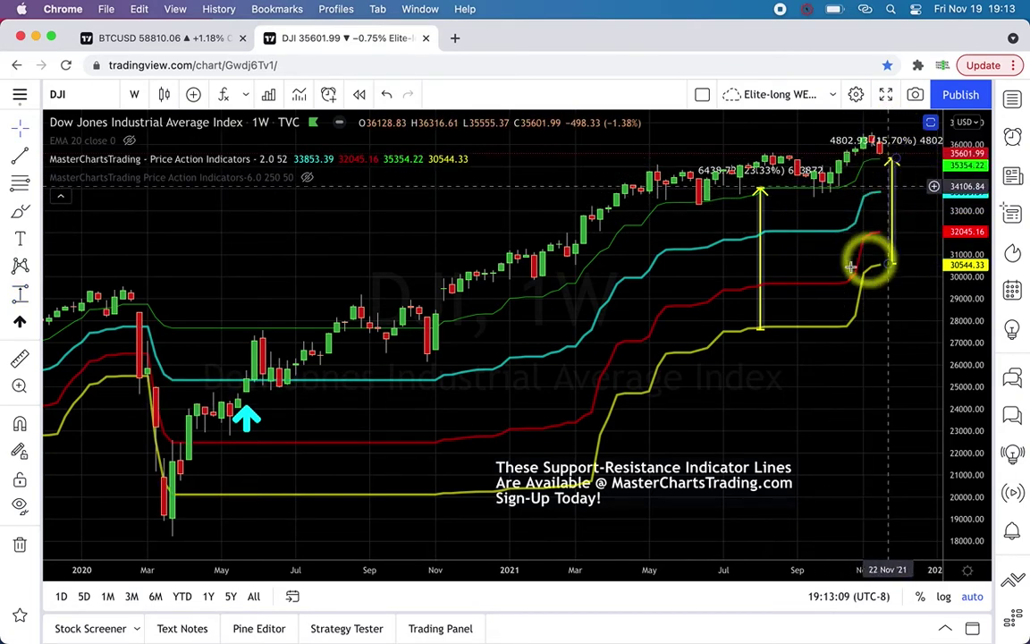
{"action": "scroll", "coordinate": [820, 291], "scroll_direction": "right", "scroll_amount": 3}
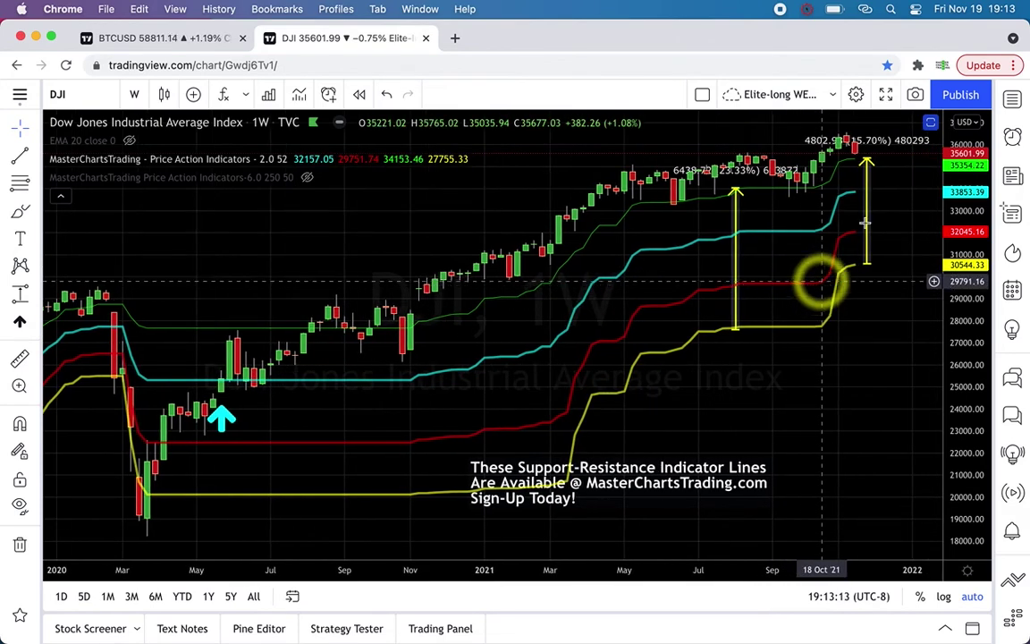
{"action": "left_click", "coordinate": [900, 208]}
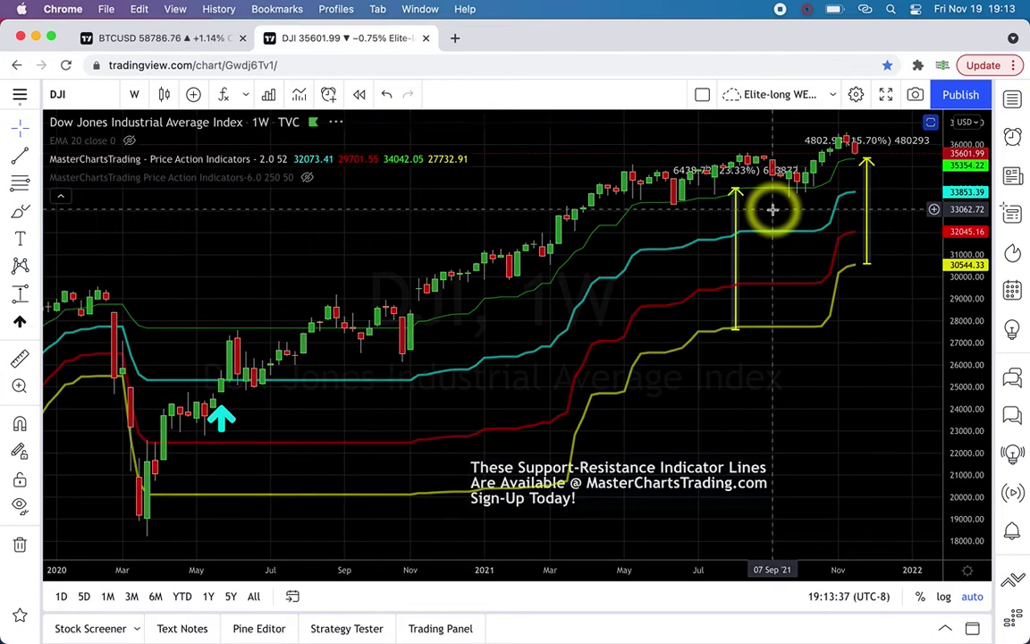
Compare the weekly QQQ and IWM charts by alternating between the two symbols
{"action": "type", "text": "QQQ"}
{"action": "key", "text": "Return"}
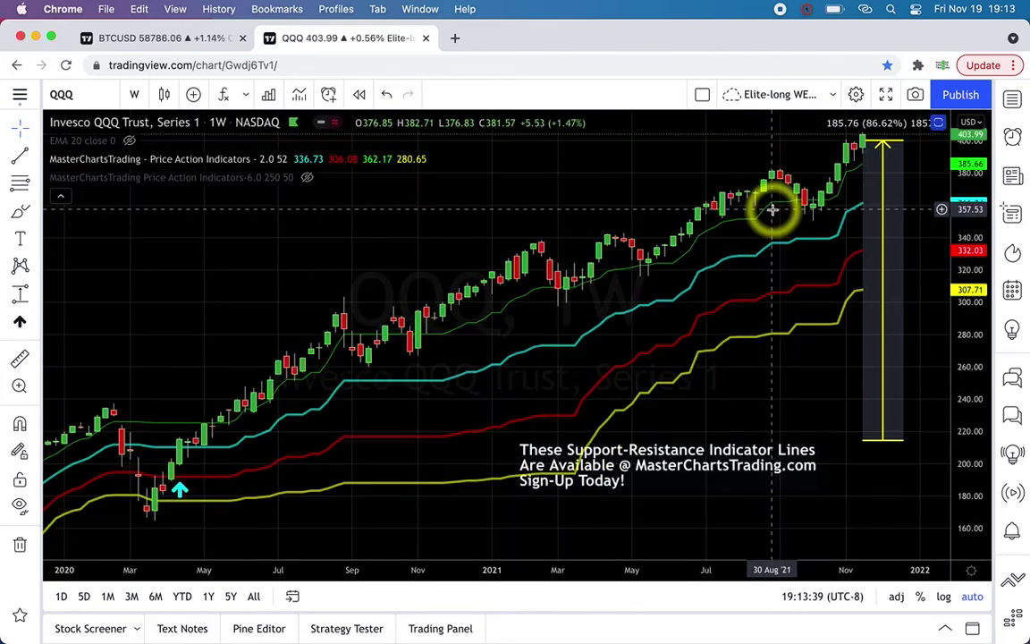
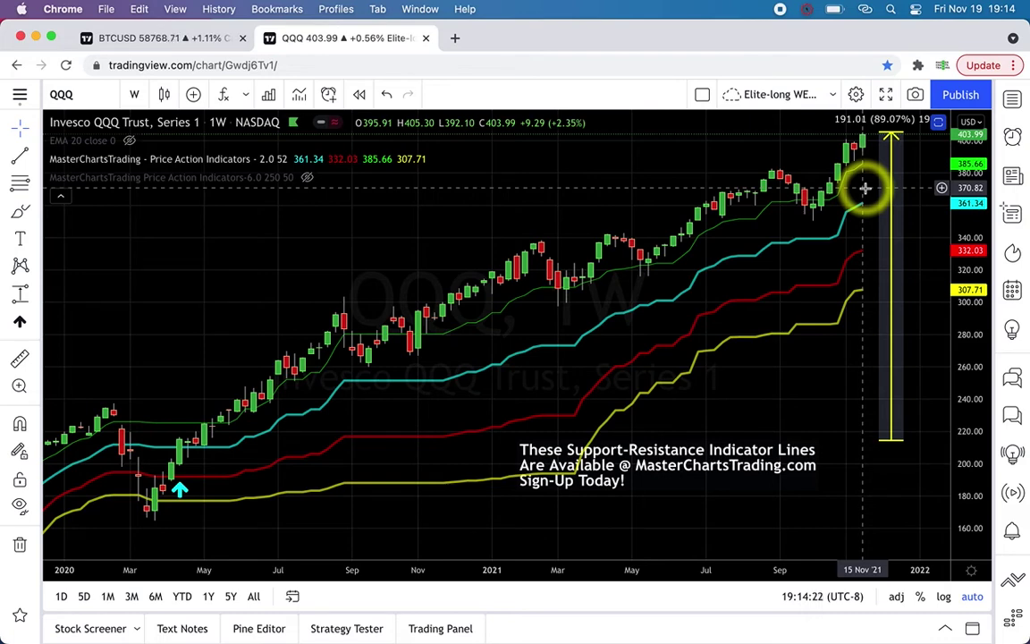
{"action": "key", "text": "space"}
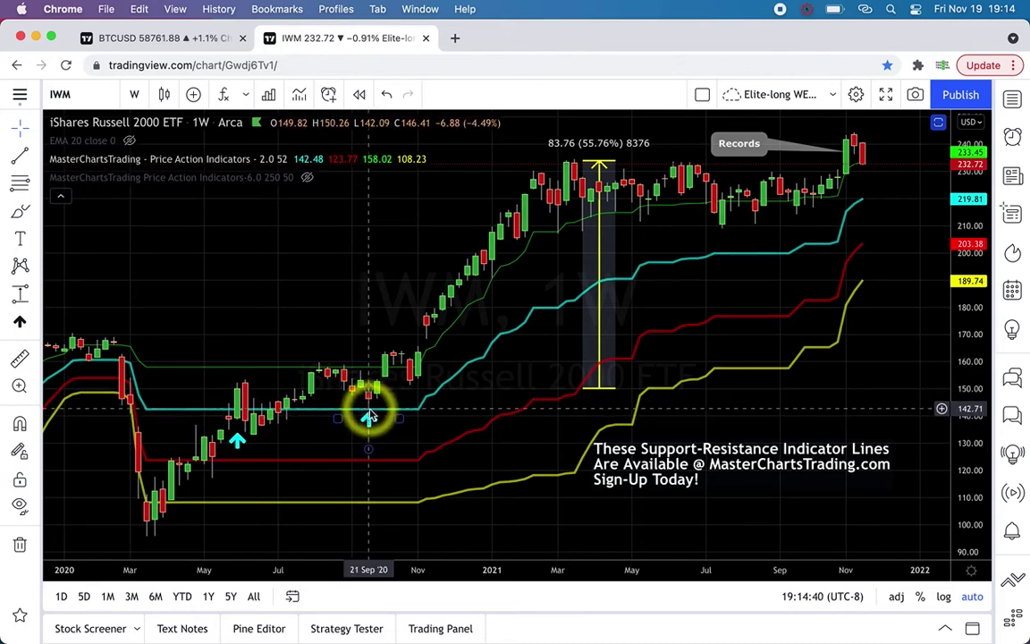
{"action": "key", "text": "space"}
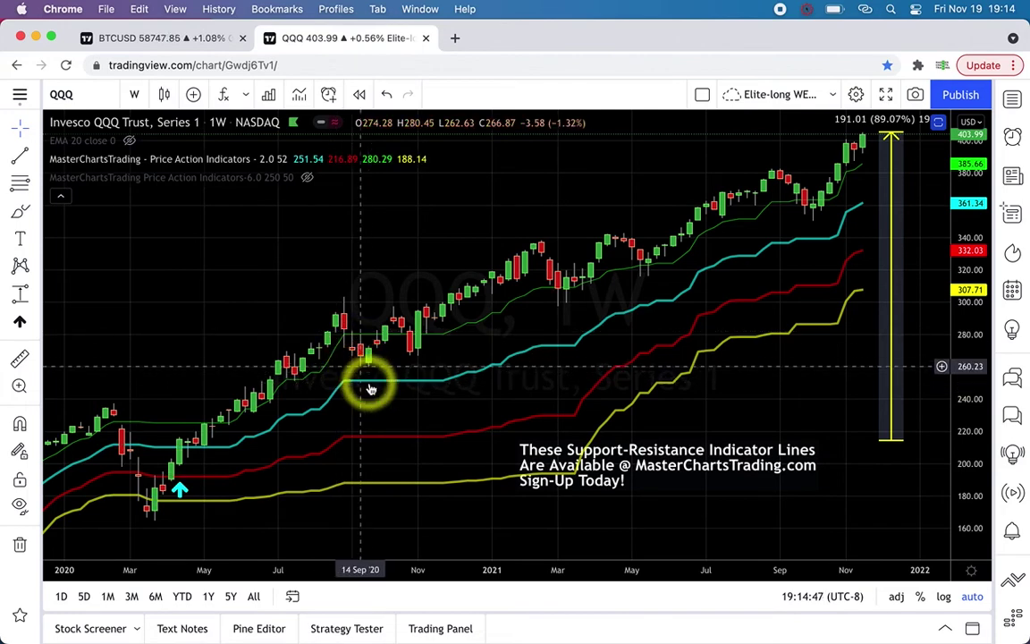
{"action": "type", "text": "IWM"}
{"action": "key", "text": "Return"}
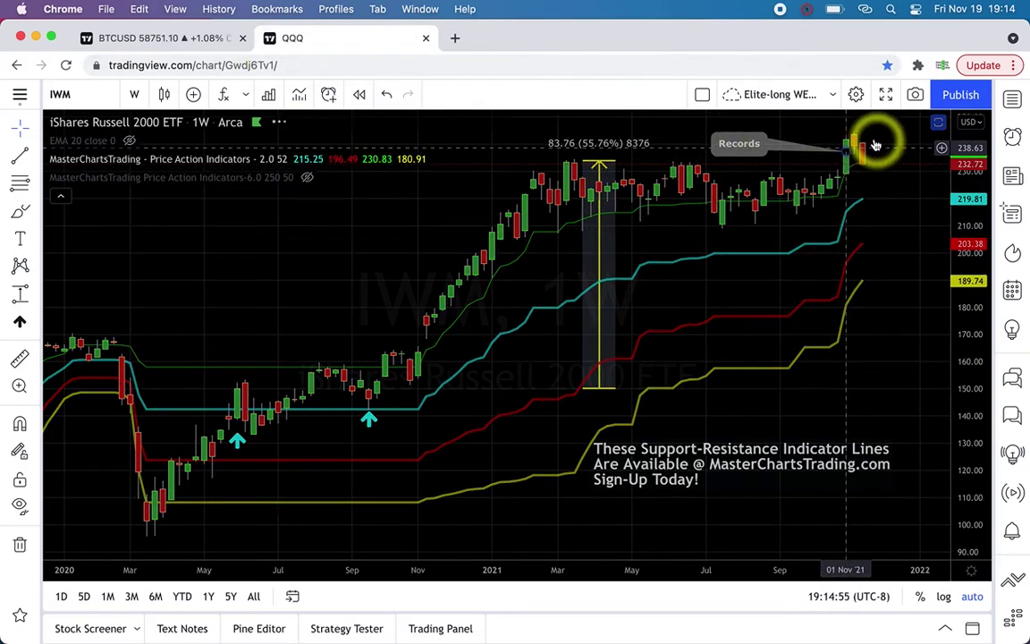
{"action": "type", "text": "QQQ"}
{"action": "key", "text": "Return"}
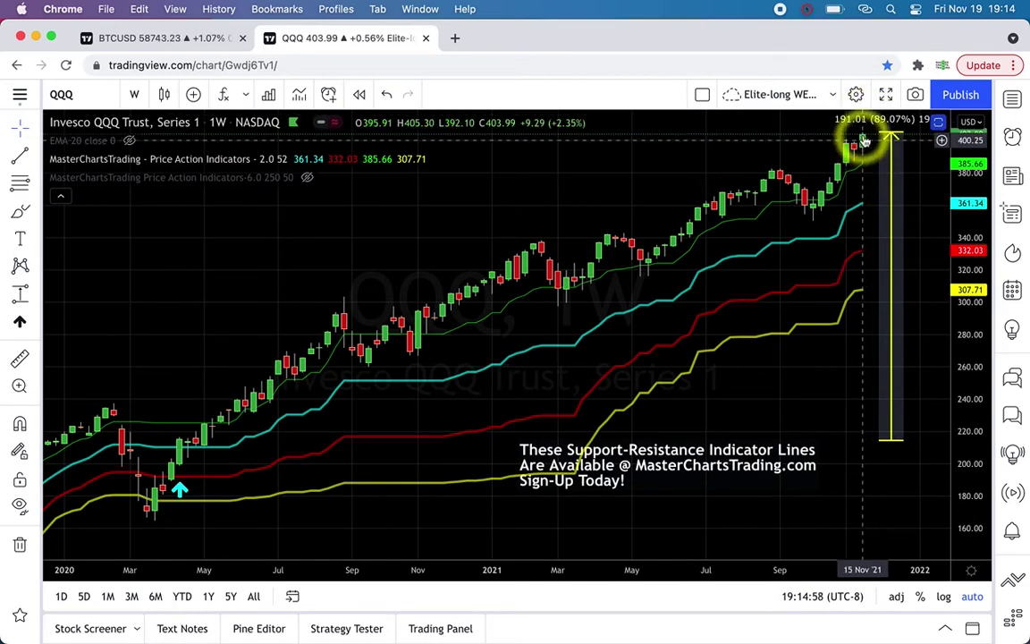
Load IWM and adjust its existing price range drawing to span the yellow and green indicator lines, from about 136.50 to 213.81
{"action": "type", "text": "IWM"}
{"action": "key", "text": "Return"}
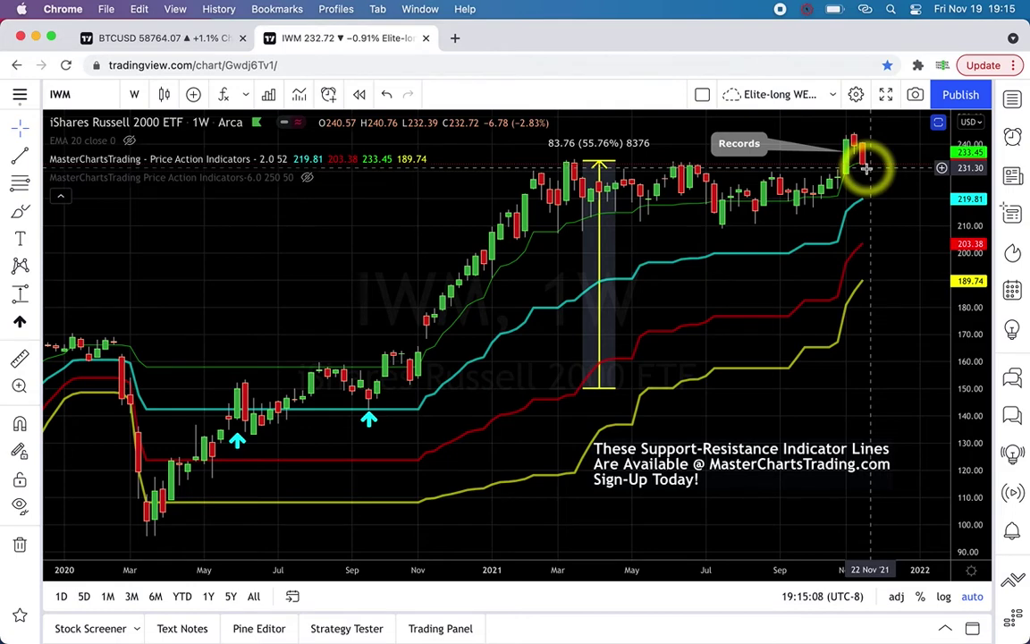
{"action": "left_click", "coordinate": [615, 222]}
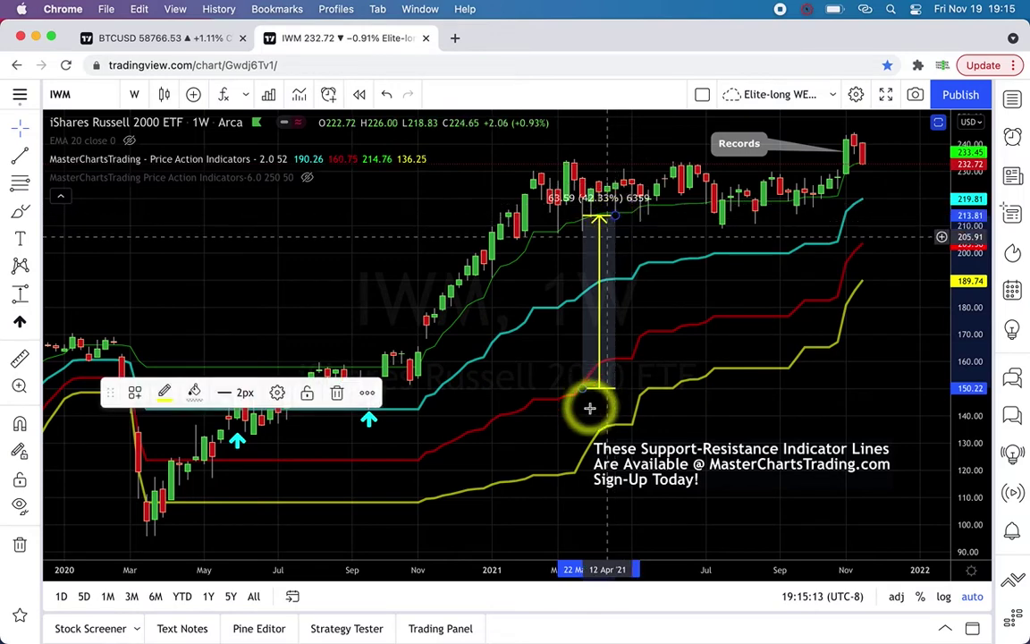
{"action": "left_click_drag", "start_coordinate": [582, 390], "coordinate": [583, 416]}
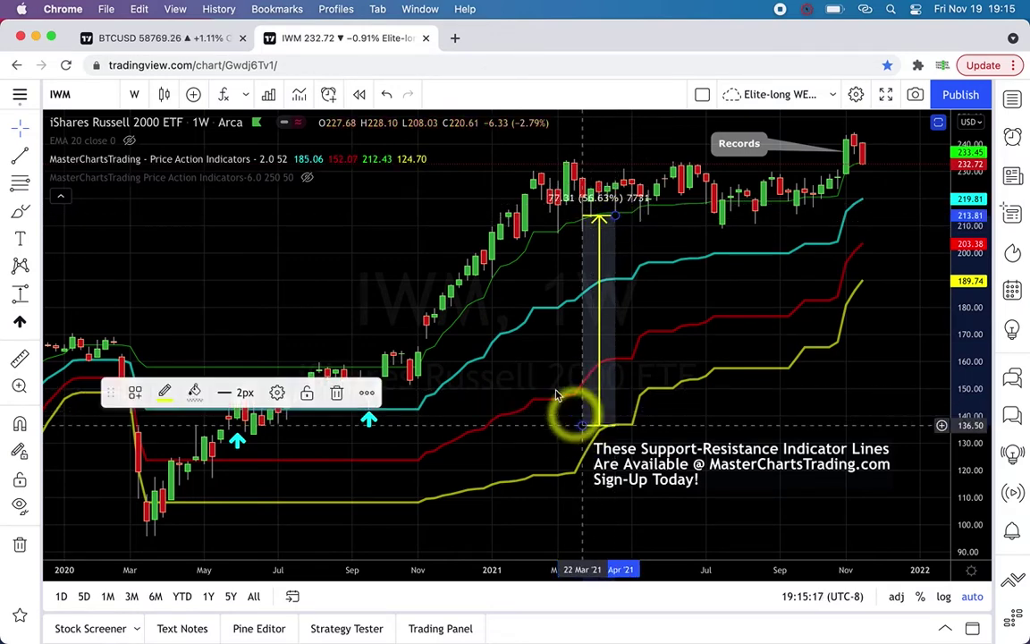
{"action": "left_click_drag", "start_coordinate": [593, 426], "coordinate": [593, 420]}
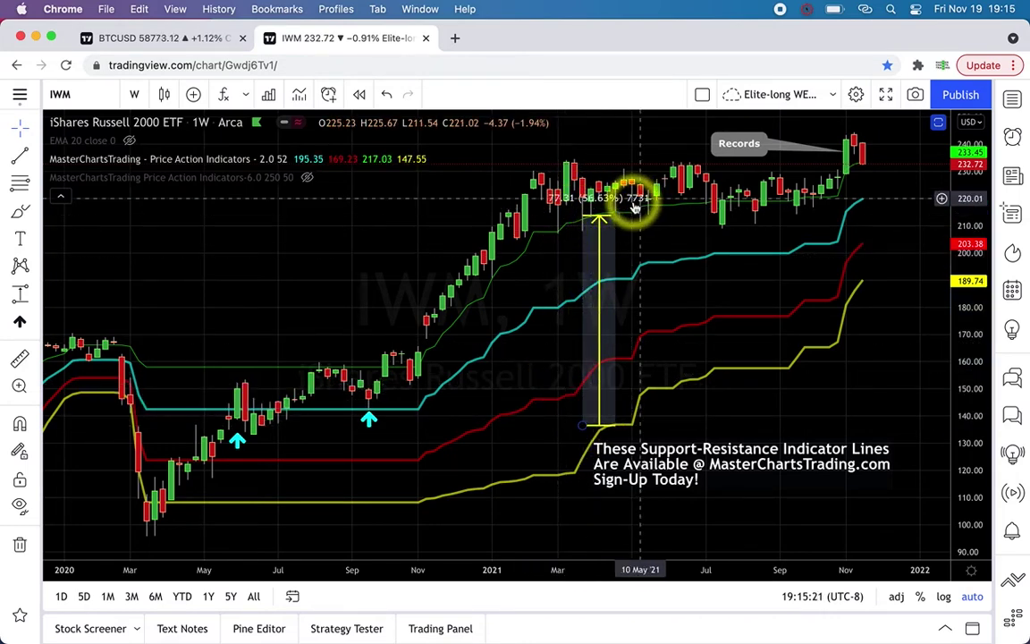
Draw a price range beside IWM's latest weekly bar from the yellow to the green indicator line, about 189.26 to 232.99
{"action": "scroll", "coordinate": [636, 207], "scroll_direction": "left", "scroll_amount": 3}
{"action": "scroll", "coordinate": [639, 208], "scroll_direction": "left", "scroll_amount": 2}
{"action": "scroll", "coordinate": [638, 207], "scroll_direction": "right", "scroll_amount": 3}
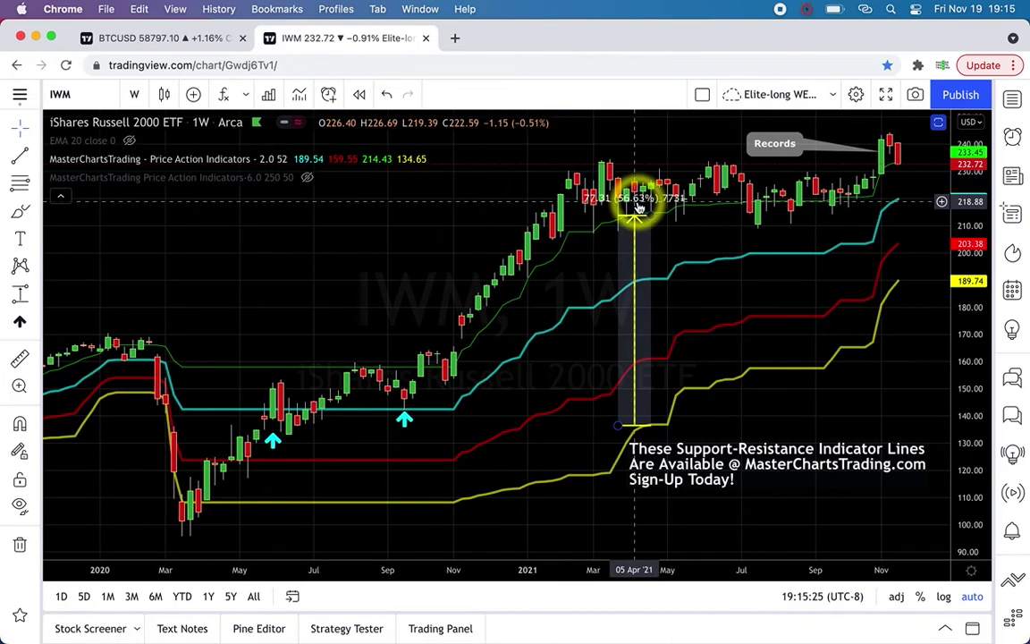
{"action": "left_click", "coordinate": [20, 293]}
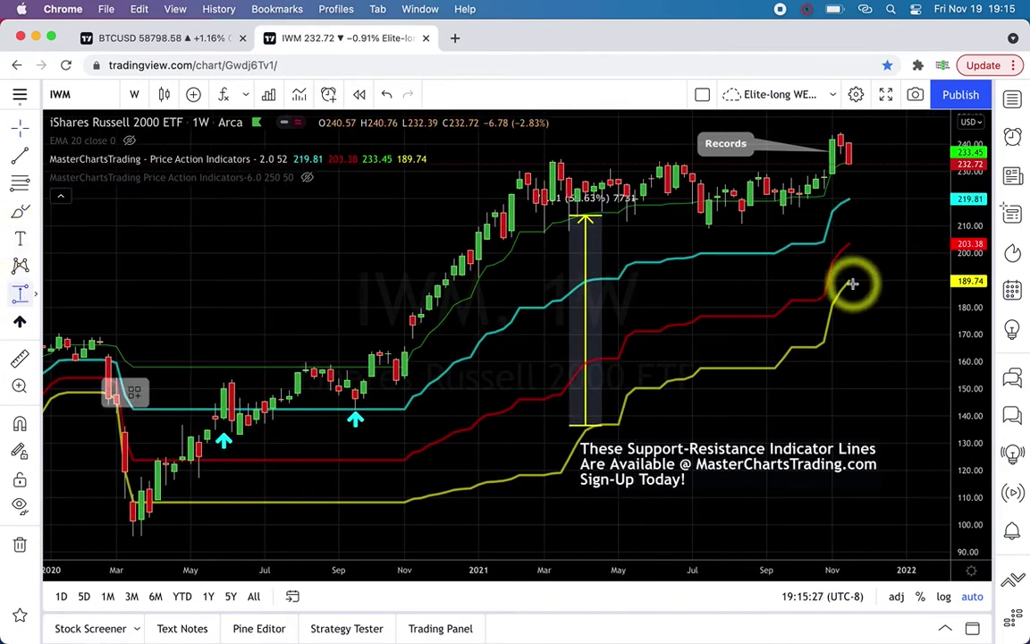
{"action": "left_click_drag", "start_coordinate": [865, 282], "coordinate": [889, 160]}
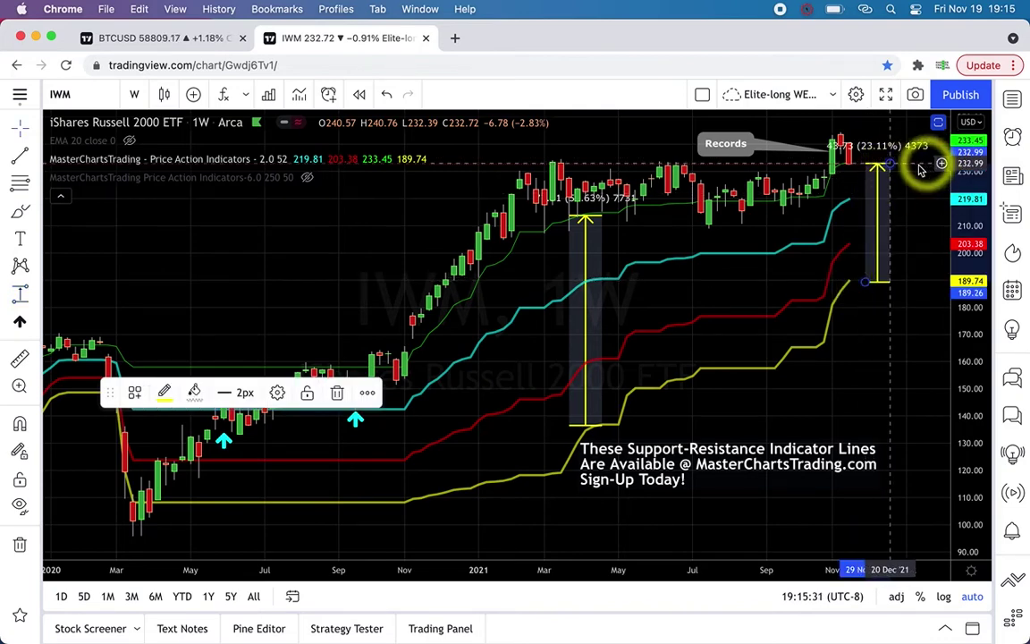
{"action": "left_click", "coordinate": [798, 259]}
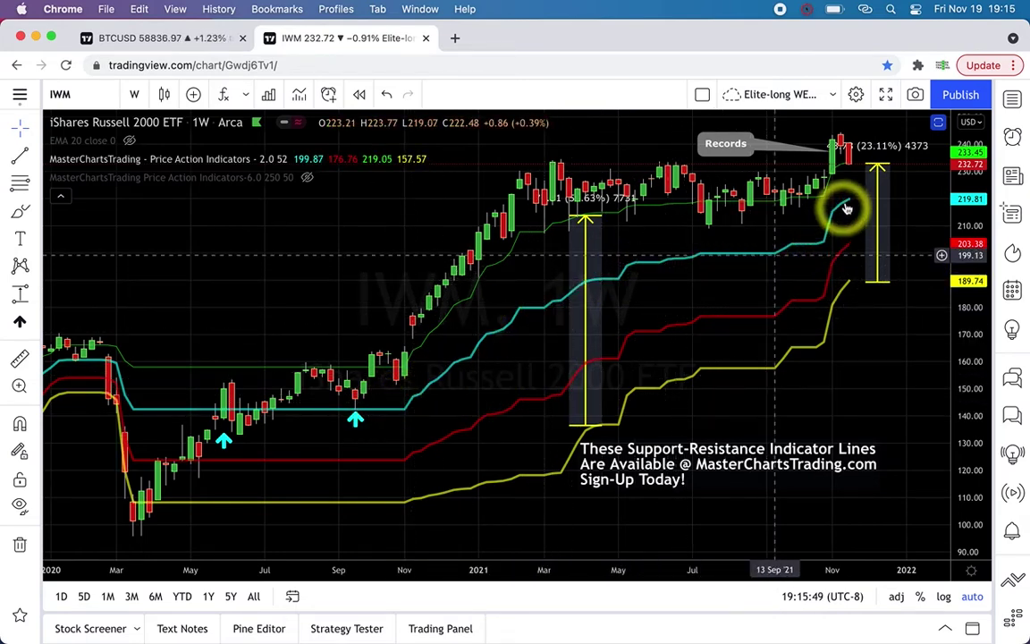
Load the weekly LOW chart and move its existing price range drawing beyond the latest bar, spanning about 100.85 to 254.01
{"action": "key", "text": "space"}
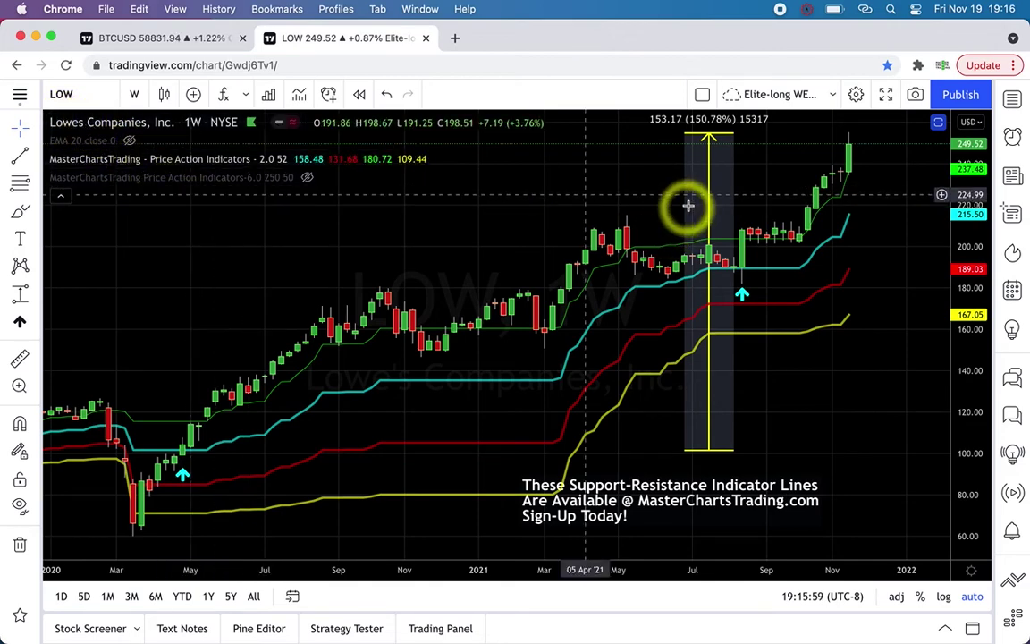
{"action": "left_click_drag", "start_coordinate": [712, 199], "coordinate": [892, 195]}
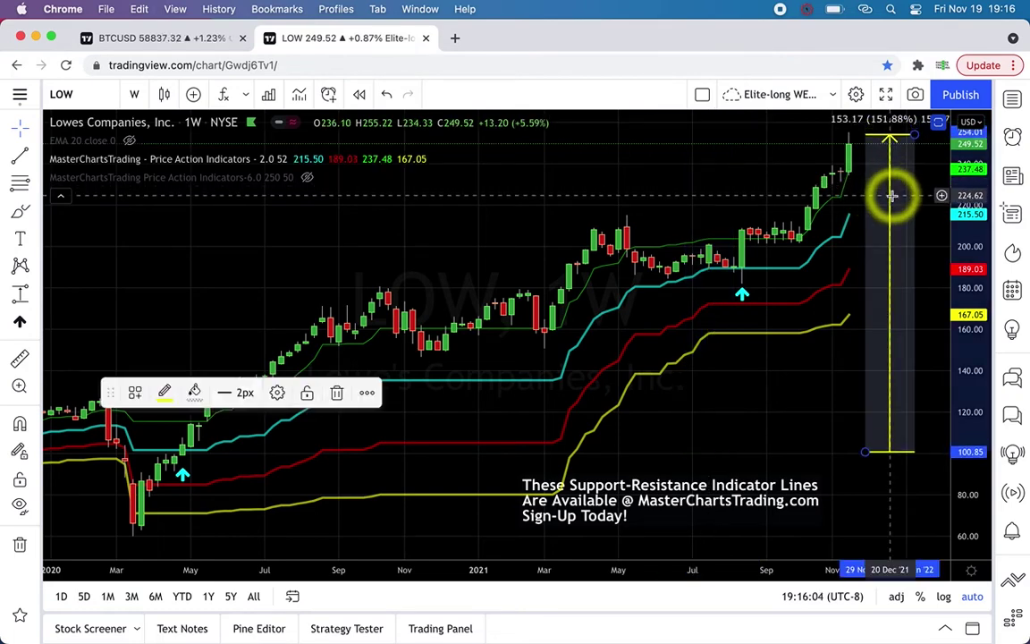
{"action": "left_click", "coordinate": [759, 374]}
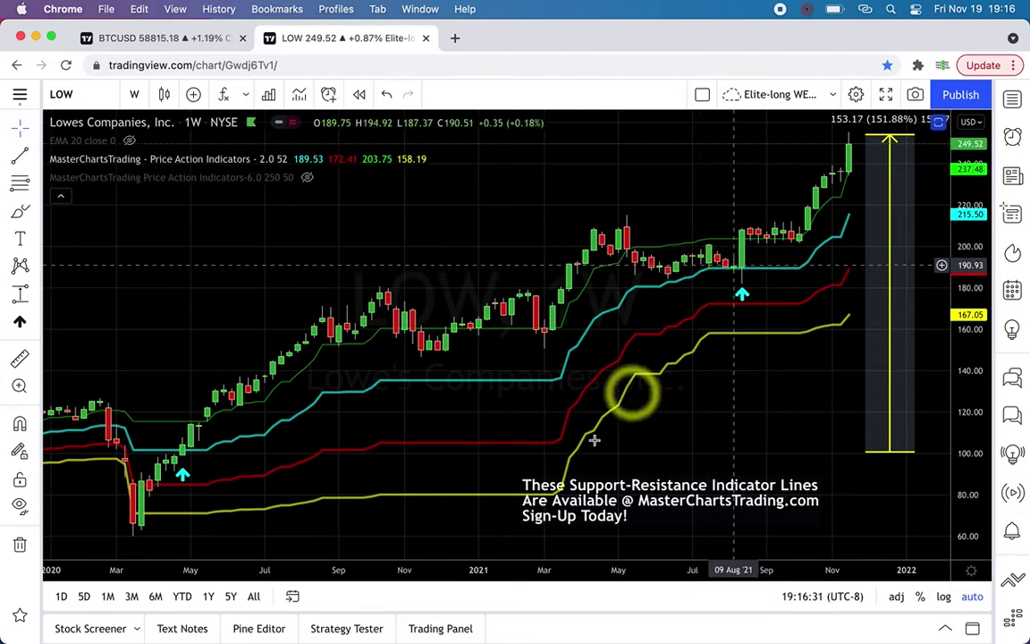
Move LOW's August 2021 cyan up arrow to just below the weekly bar of 09 Aug 2021
{"action": "scroll", "coordinate": [478, 524], "scroll_direction": "up", "scroll_amount": 5}
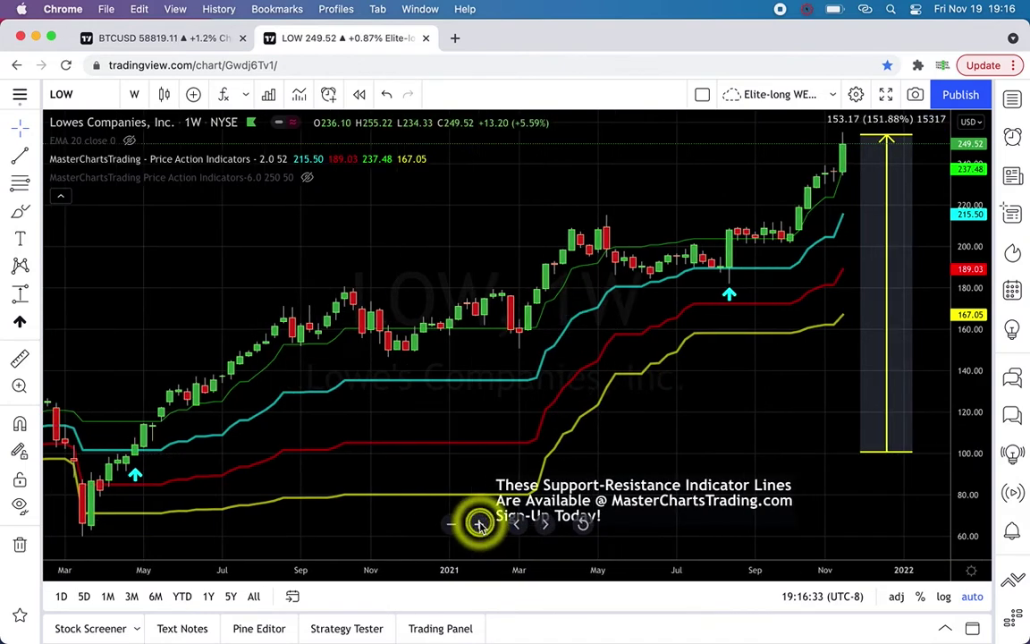
{"action": "scroll", "coordinate": [466, 298], "scroll_direction": "up", "scroll_amount": 1}
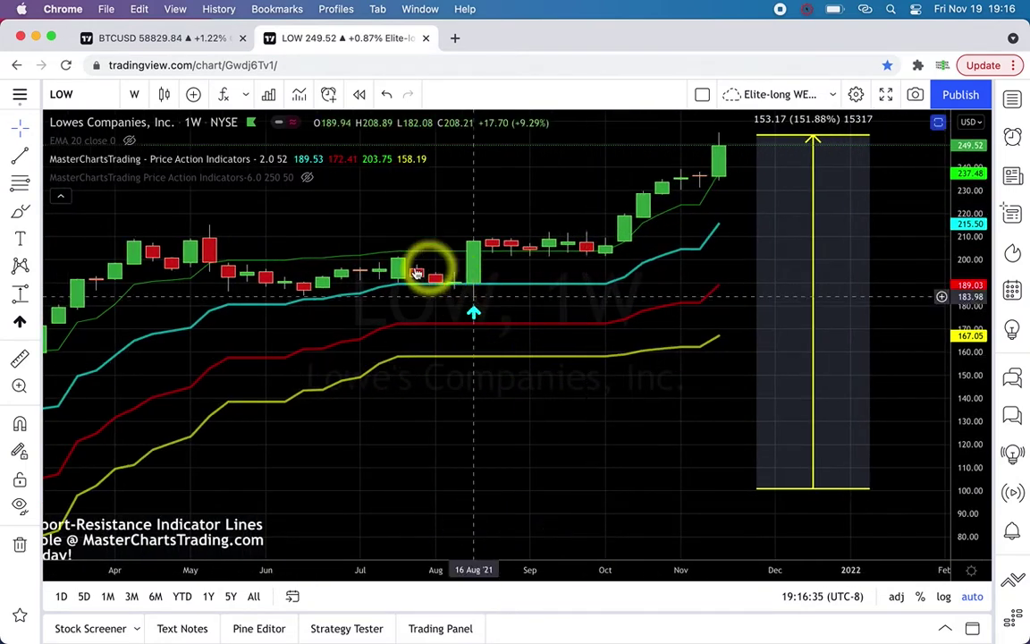
{"action": "left_click", "coordinate": [455, 305]}
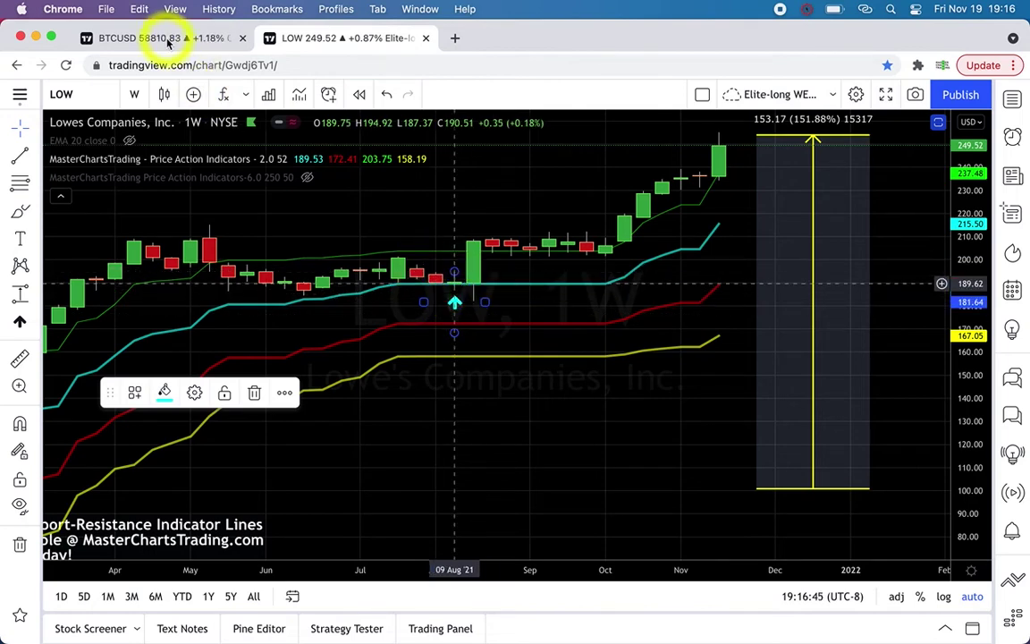
Load LOW from the watchlist on the daily chart in the other tab and compare it with the weekly chart
{"action": "key", "text": "ctrl+Tab"}
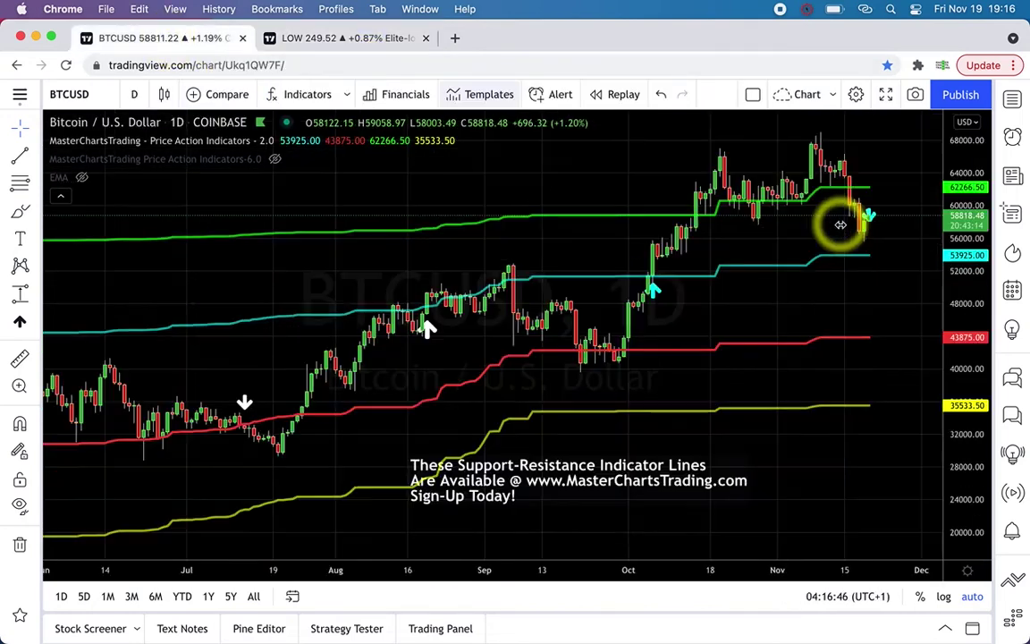
{"action": "left_click", "coordinate": [1012, 100]}
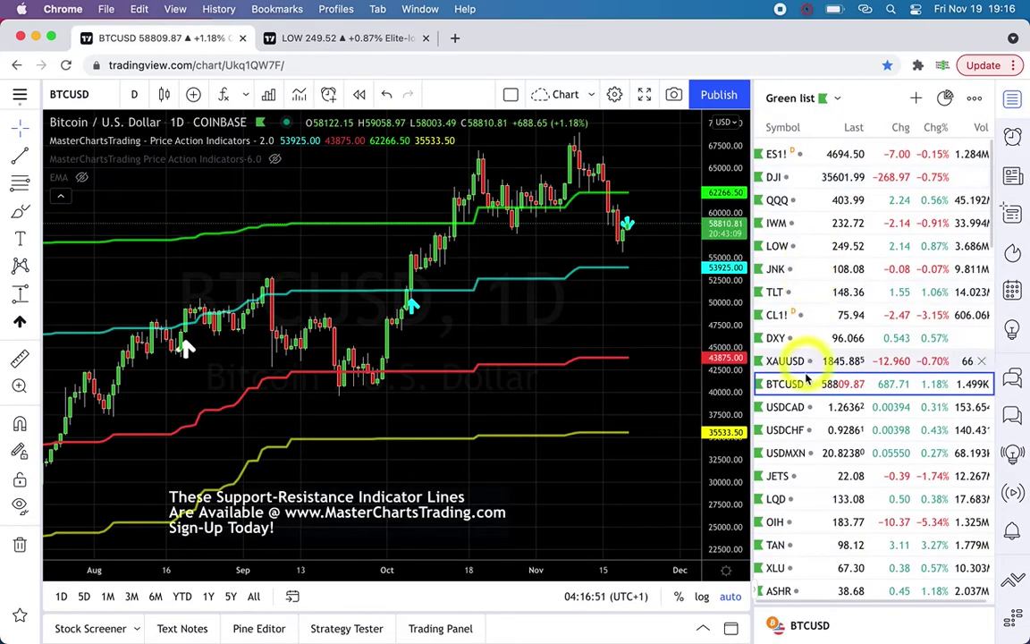
{"action": "left_click", "coordinate": [798, 250]}
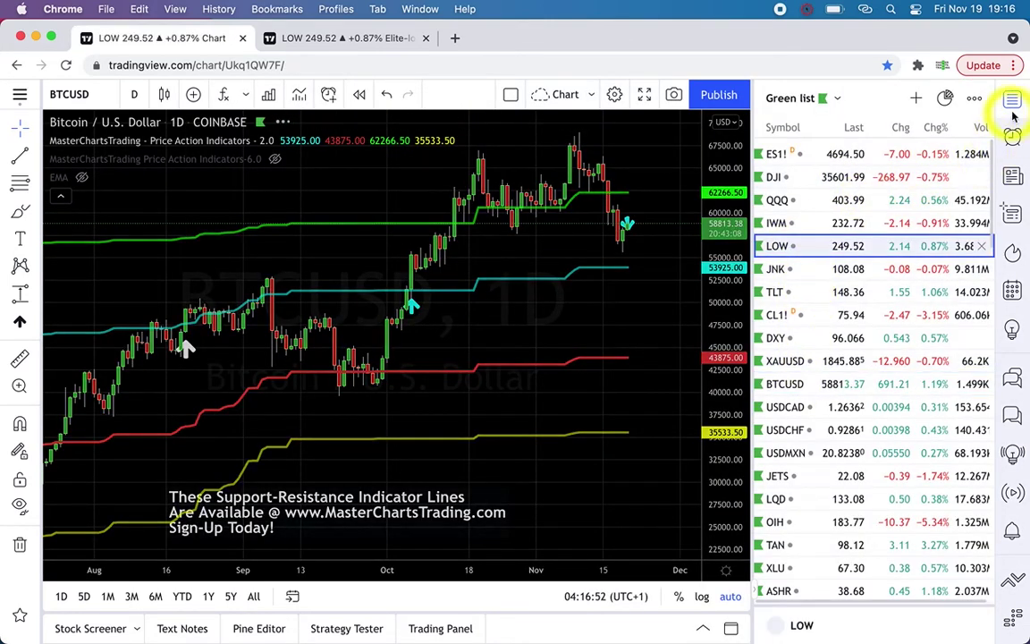
{"action": "left_click", "coordinate": [1014, 103]}
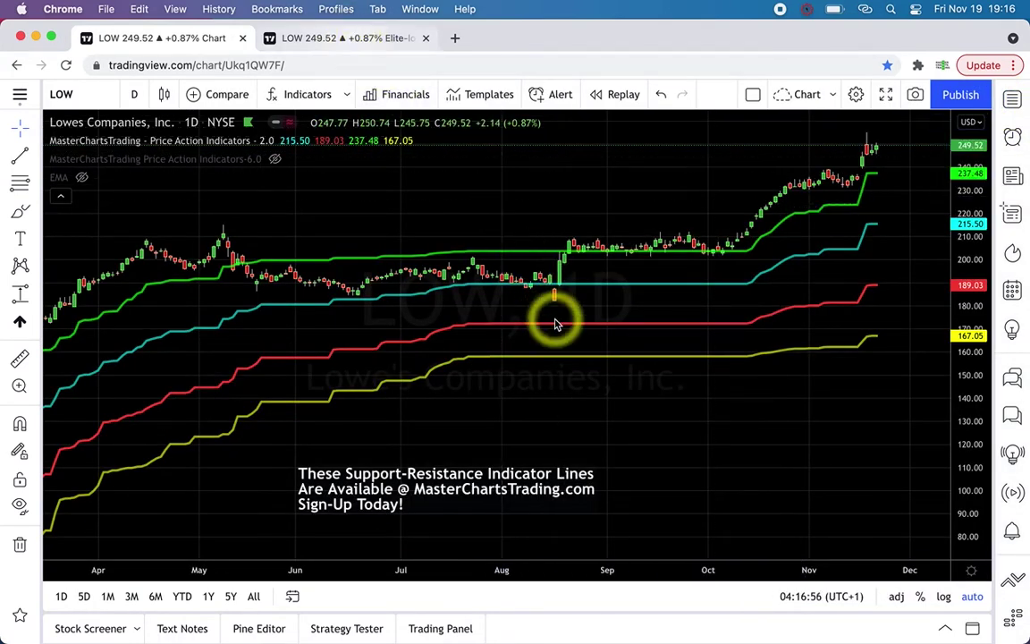
{"action": "key", "text": "ctrl+Tab"}
{"action": "left_click", "coordinate": [188, 42]}
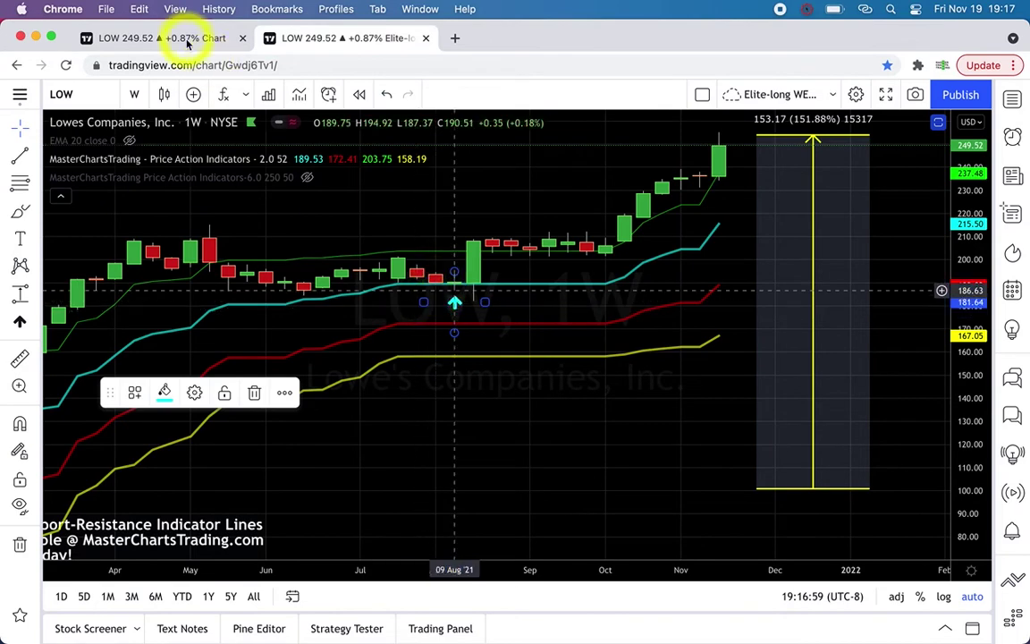
{"action": "key", "text": "ctrl+Tab"}
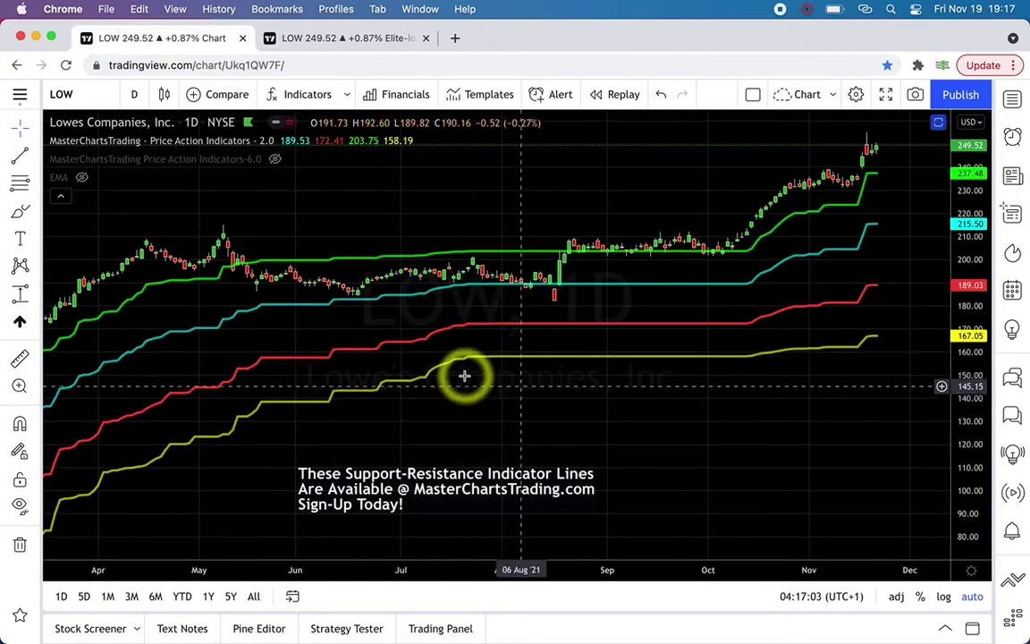
Place an up arrow below the 10 Aug 2021 candle on the daily LOW chart, just under the cyan line
{"action": "left_click_drag", "start_coordinate": [115, 347], "coordinate": [300, 341]}
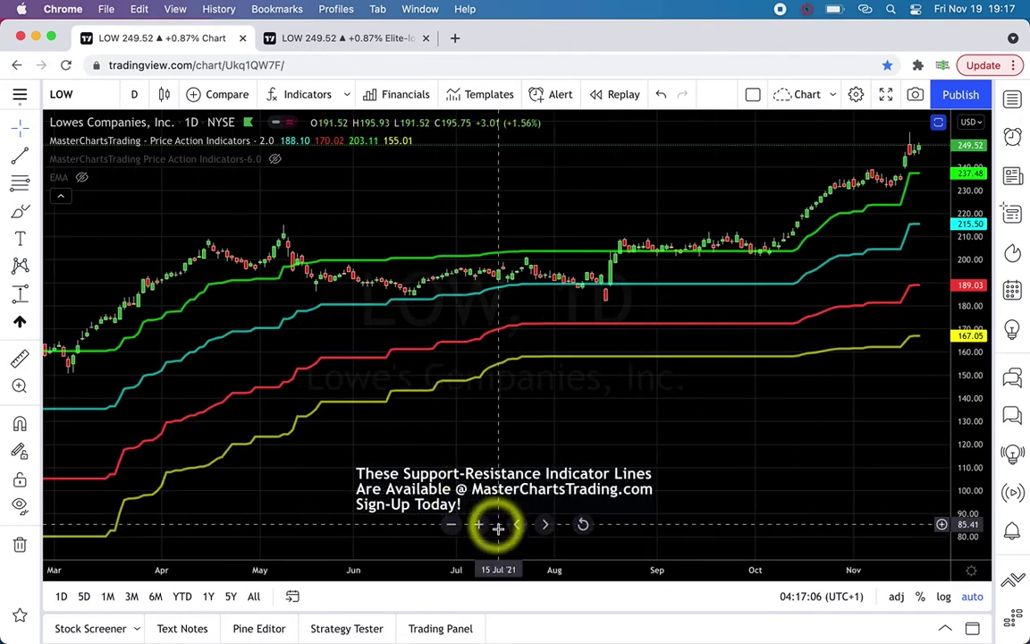
{"action": "left_click", "coordinate": [480, 526]}
{"action": "left_click_drag", "start_coordinate": [409, 373], "coordinate": [259, 371]}
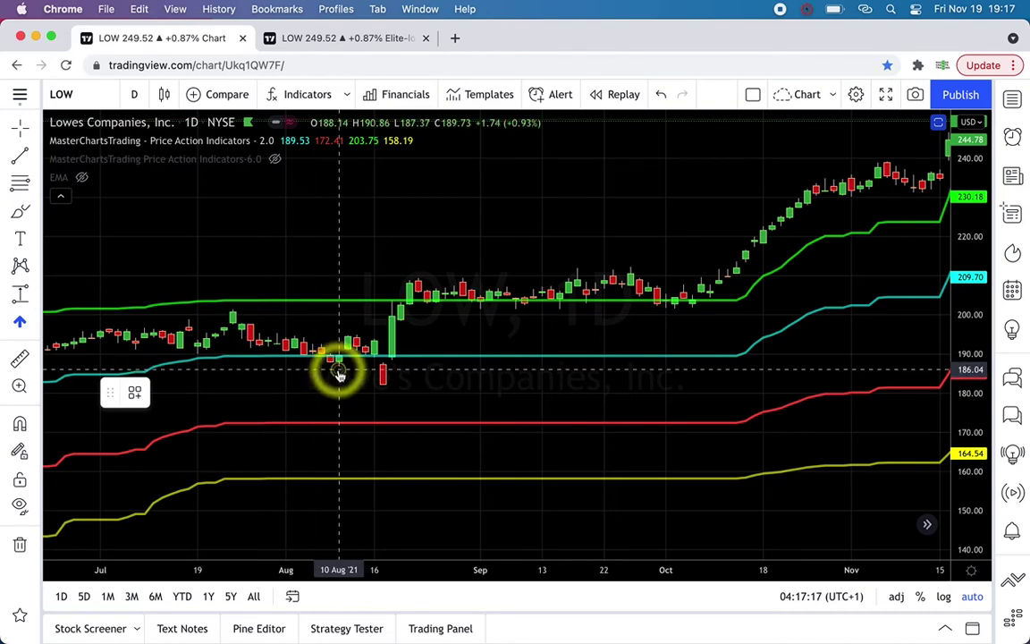
{"action": "left_click", "coordinate": [253, 329]}
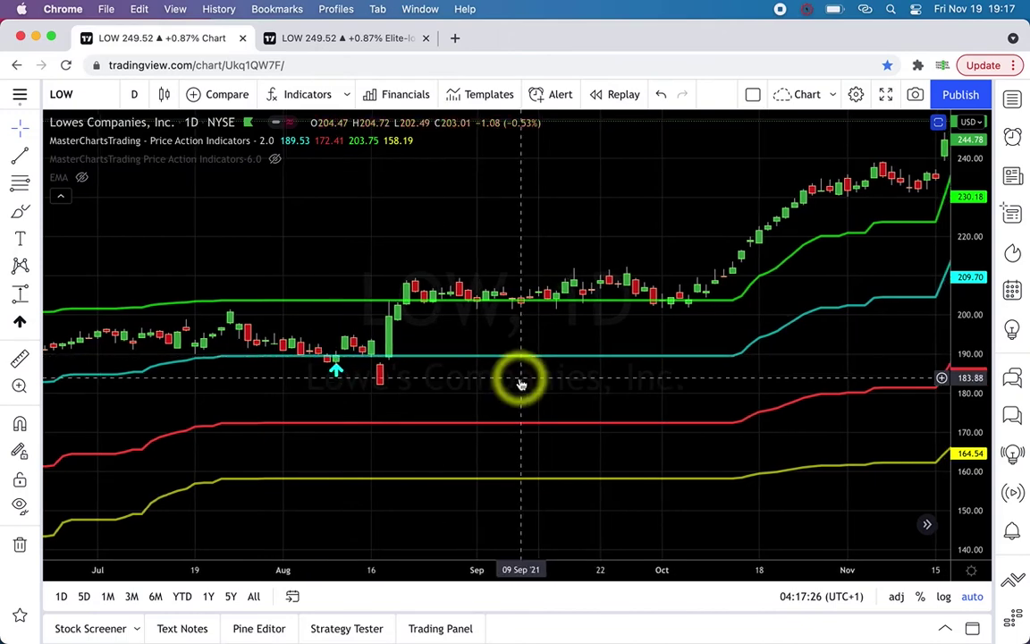
Draw a price range around 19 October 2021 on the daily LOW chart, from about 188.92 to 253.21
{"action": "scroll", "coordinate": [519, 379], "scroll_direction": "right", "scroll_amount": 2}
{"action": "scroll", "coordinate": [519, 379], "scroll_direction": "right", "scroll_amount": 6}
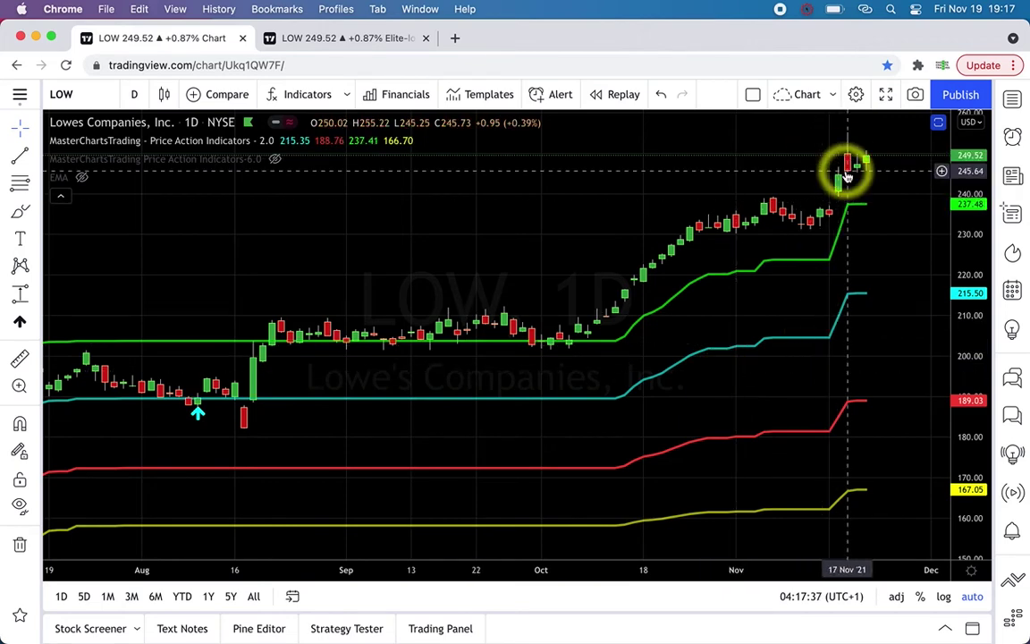
{"action": "left_click", "coordinate": [22, 295]}
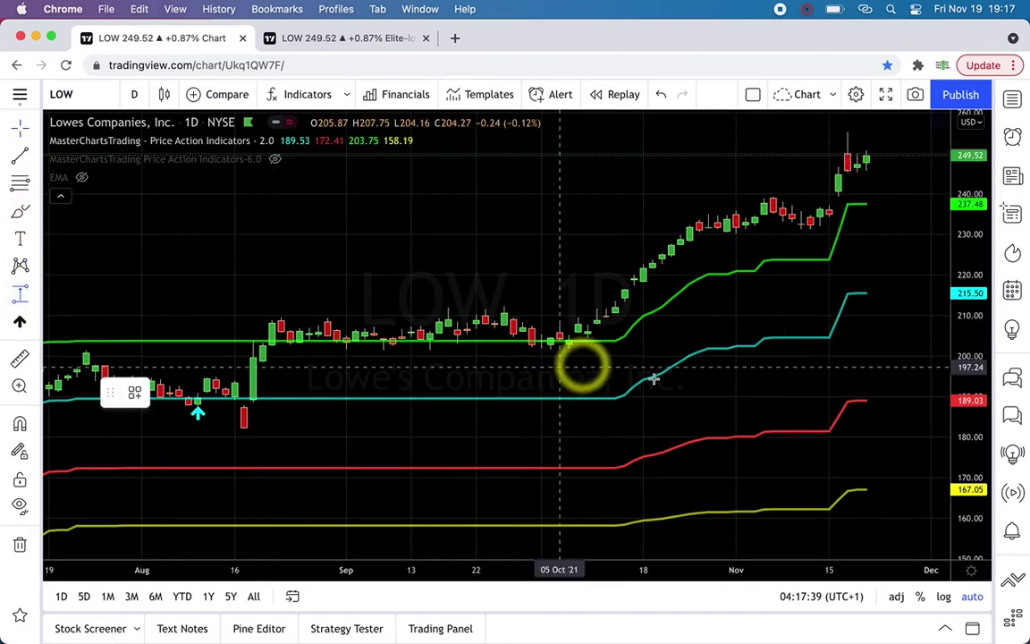
{"action": "left_click_drag", "start_coordinate": [662, 401], "coordinate": [656, 143]}
{"action": "left_click", "coordinate": [655, 143]}
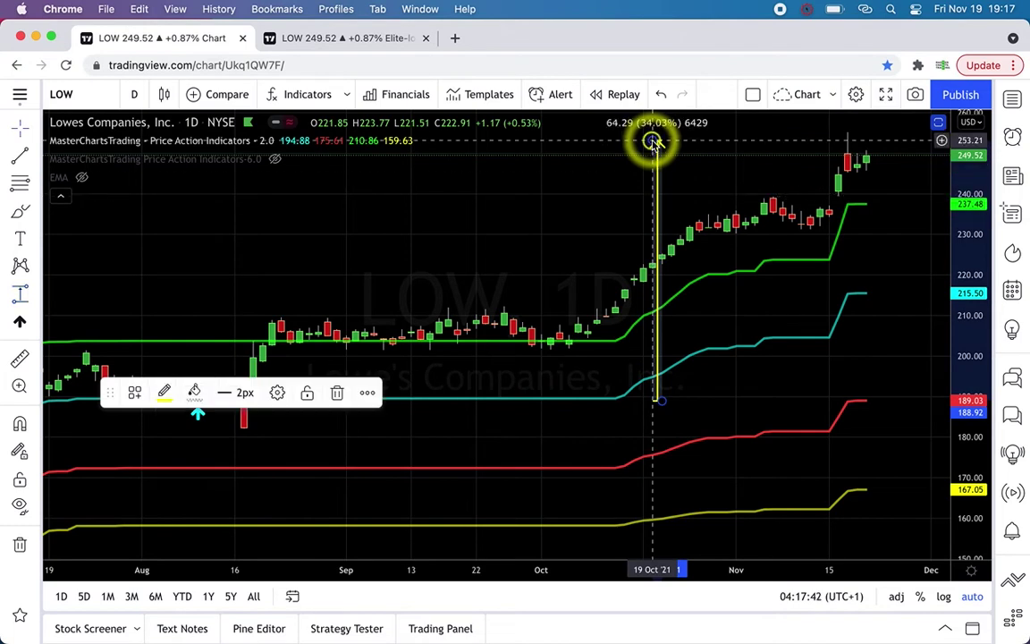
{"action": "left_click", "coordinate": [575, 181]}
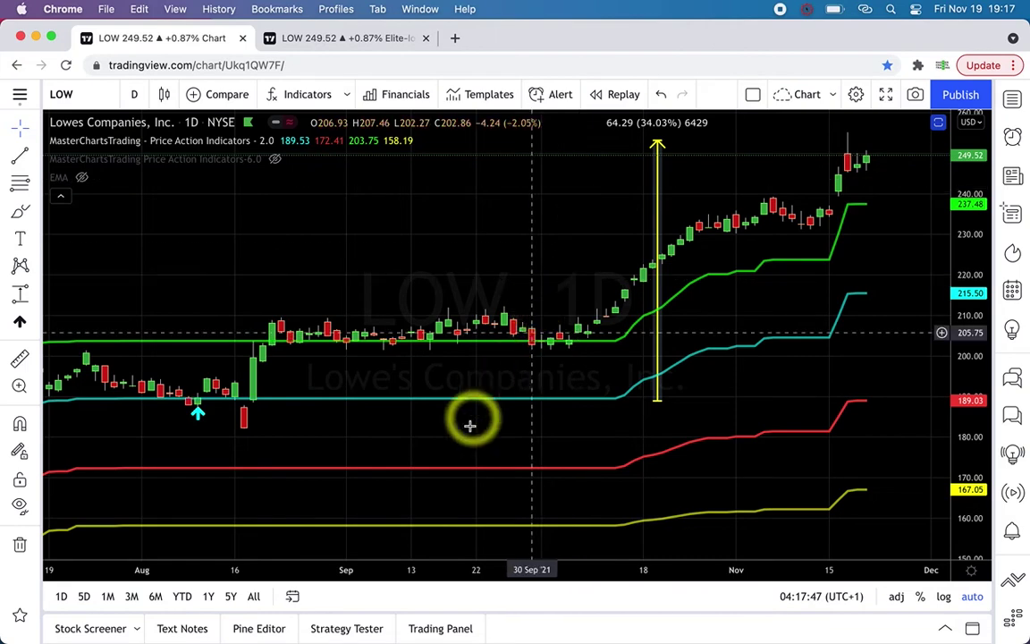
Examine the August 2021 arrow signals on the daily and weekly LOW charts over a longer period
{"action": "mouse_move", "coordinate": [423, 503]}
{"action": "left_click", "coordinate": [450, 526]}
{"action": "left_click", "coordinate": [449, 526]}
{"action": "left_click", "coordinate": [450, 526]}
{"action": "left_click", "coordinate": [450, 526]}
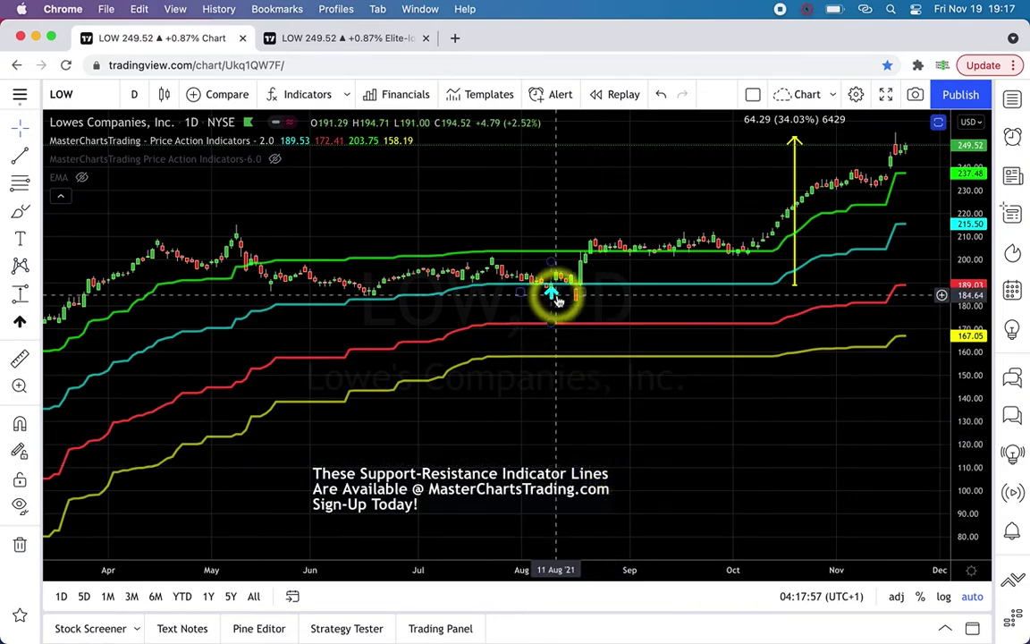
{"action": "left_click", "coordinate": [362, 42]}
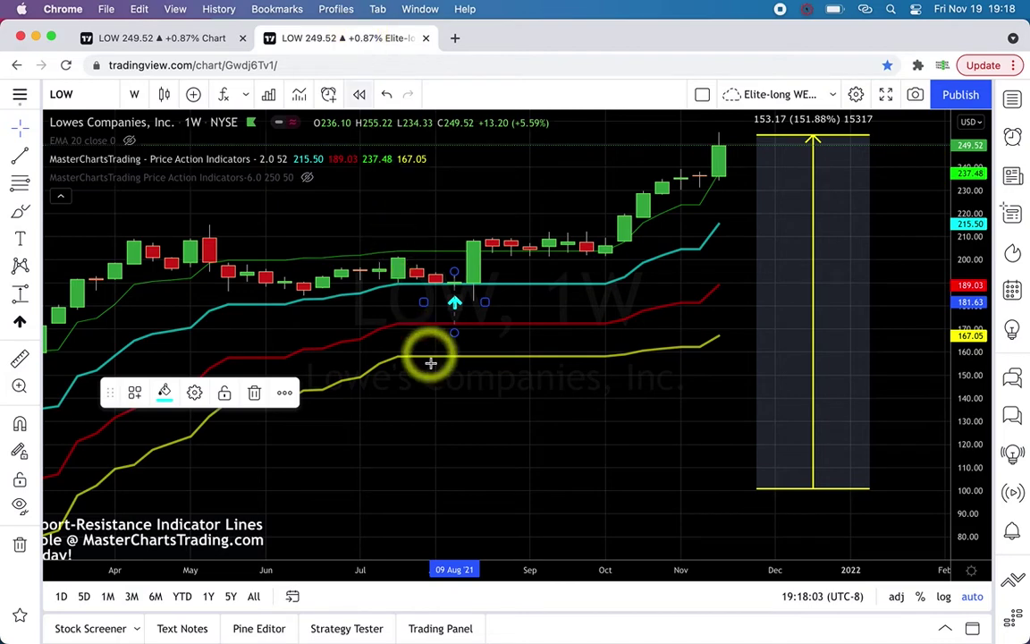
{"action": "left_click", "coordinate": [435, 537]}
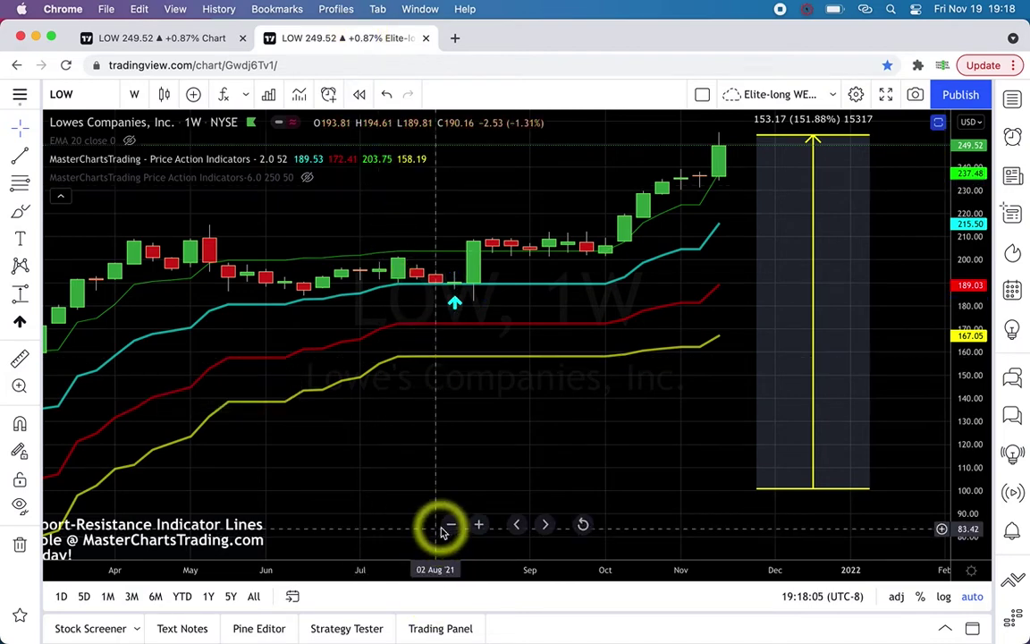
{"action": "left_click", "coordinate": [446, 526]}
{"action": "left_click", "coordinate": [451, 529]}
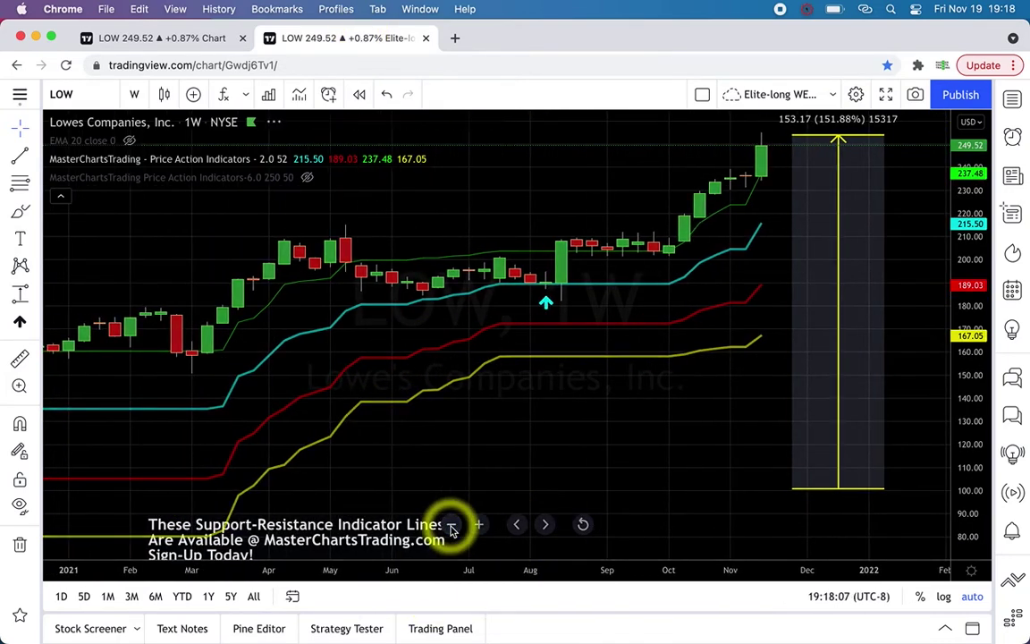
Load JNK on the weekly chart and show its price history back to mid-2020
{"action": "type", "text": "JNK"}
{"action": "key", "text": "Return"}
{"action": "left_click", "coordinate": [452, 529]}
{"action": "left_click", "coordinate": [451, 529]}
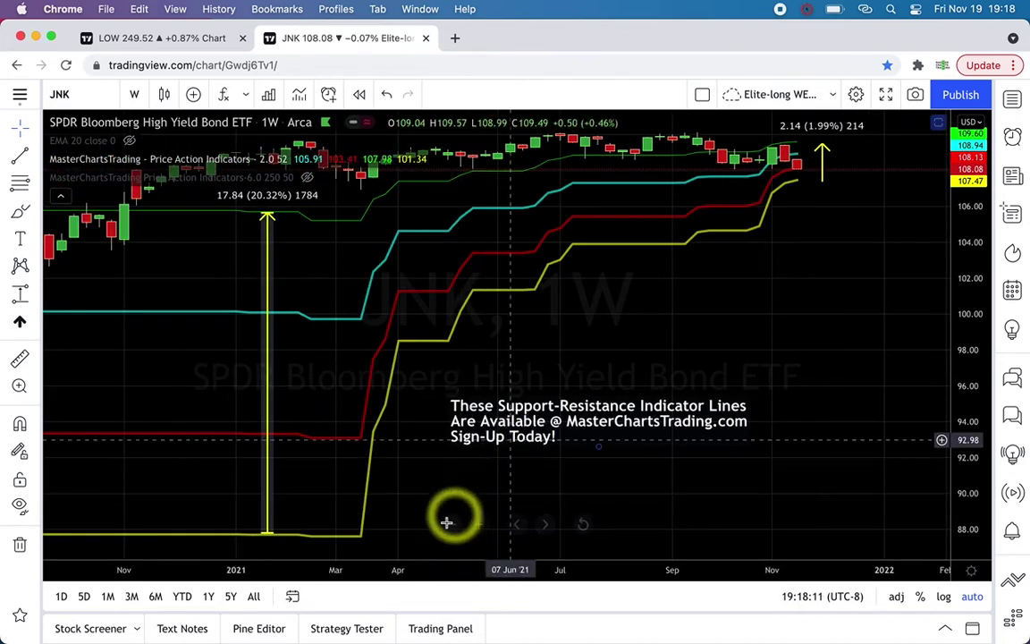
{"action": "left_click", "coordinate": [451, 529]}
{"action": "left_click", "coordinate": [452, 529]}
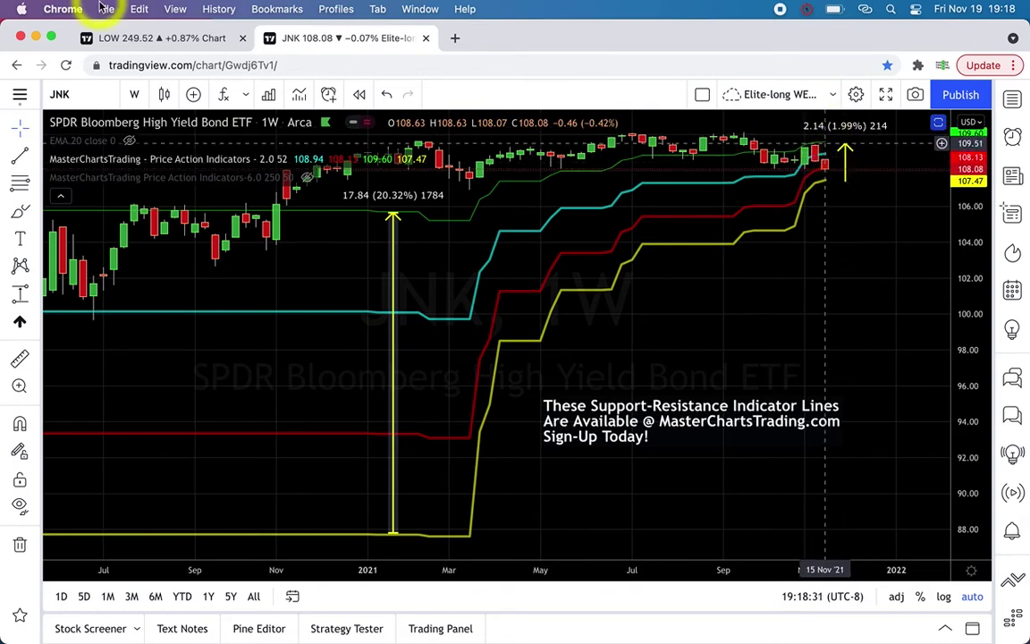
Bring up JNK on the daily chart in the other tab and enlarge the recent candles around the callouts
{"action": "left_click", "coordinate": [134, 43]}
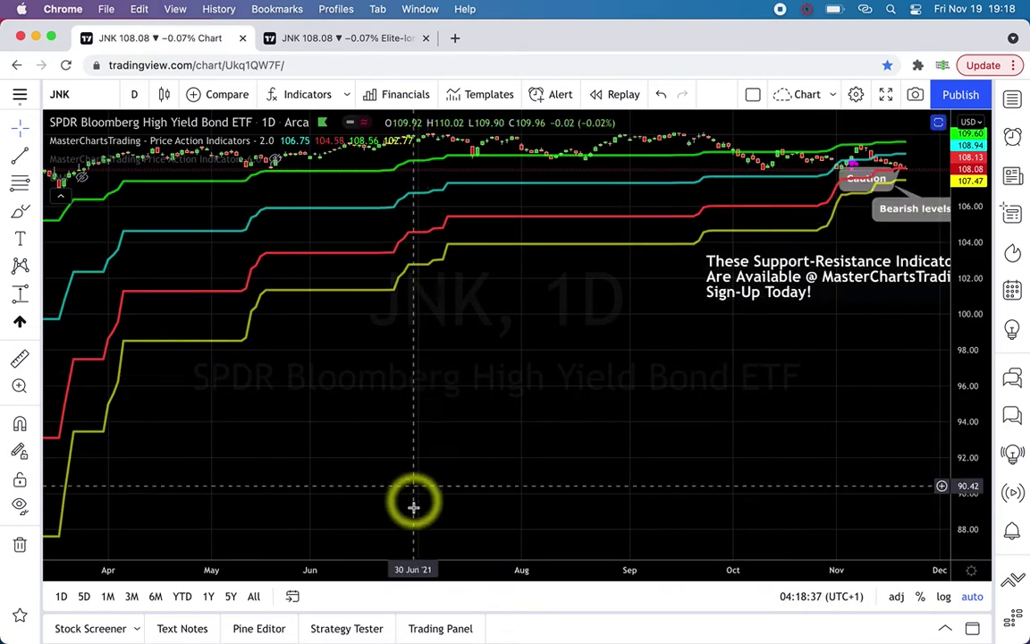
{"action": "mouse_move", "coordinate": [417, 531]}
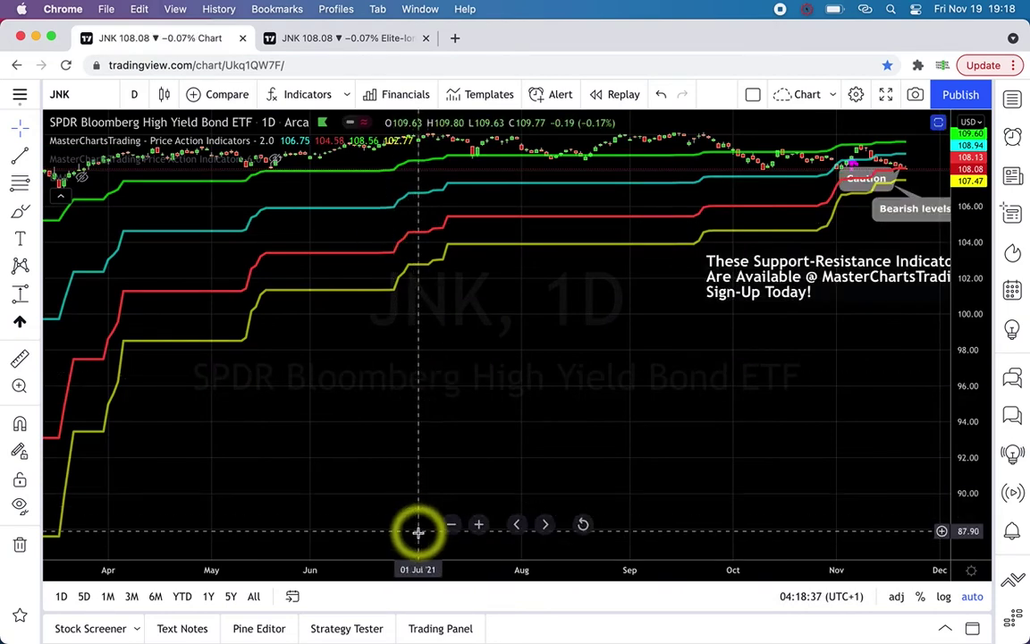
{"action": "left_click", "coordinate": [478, 524]}
{"action": "left_click", "coordinate": [478, 524]}
{"action": "left_click", "coordinate": [478, 524]}
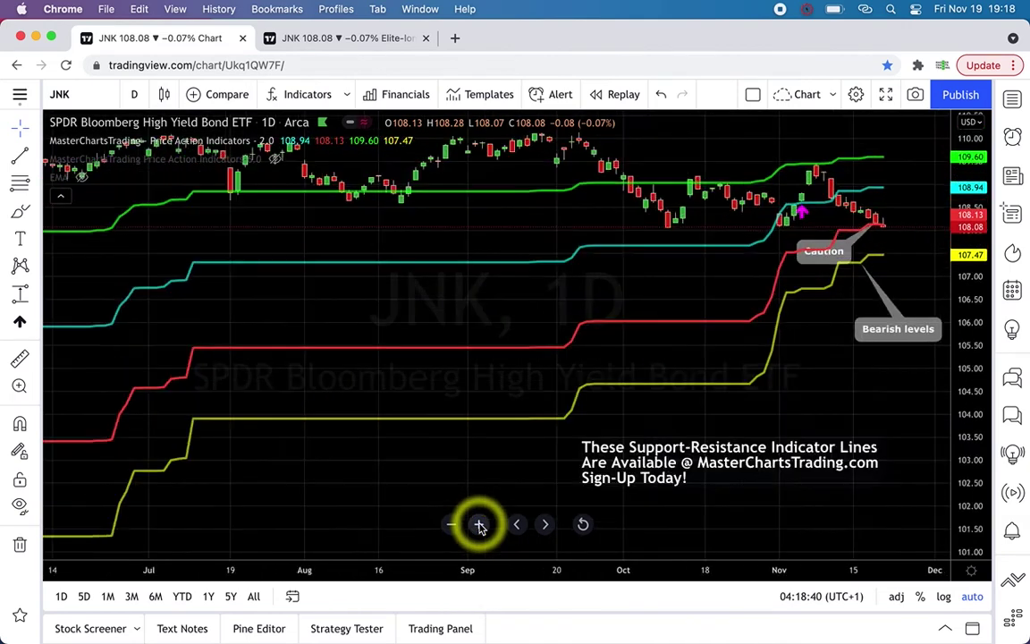
{"action": "left_click", "coordinate": [478, 524]}
{"action": "left_click", "coordinate": [478, 524]}
{"action": "left_click", "coordinate": [479, 523]}
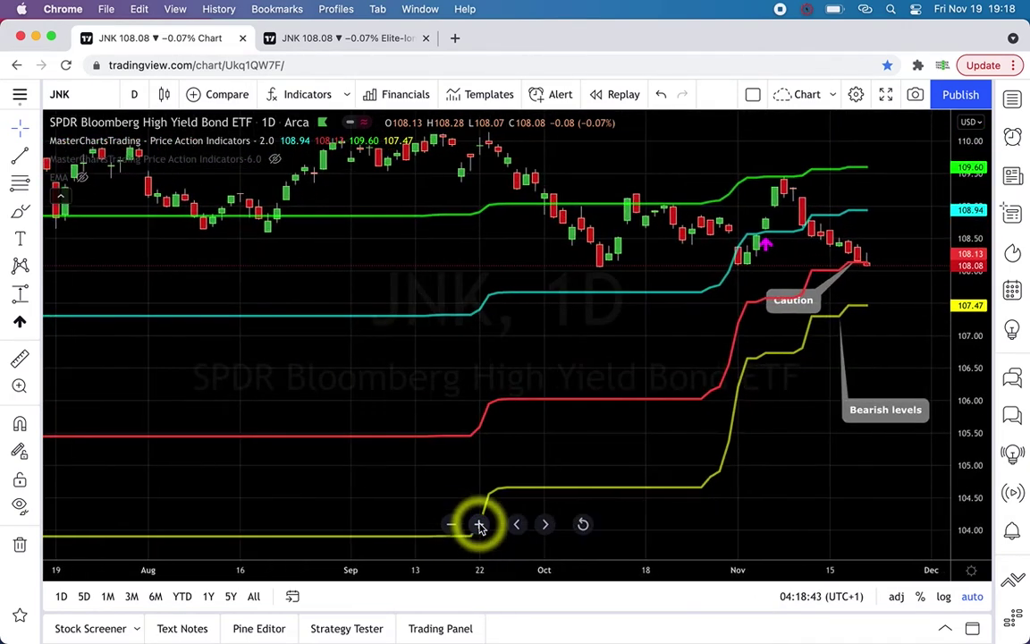
Move the Caution callout on the daily JNK chart above the latest candles, just below the green line
{"action": "left_click", "coordinate": [450, 523]}
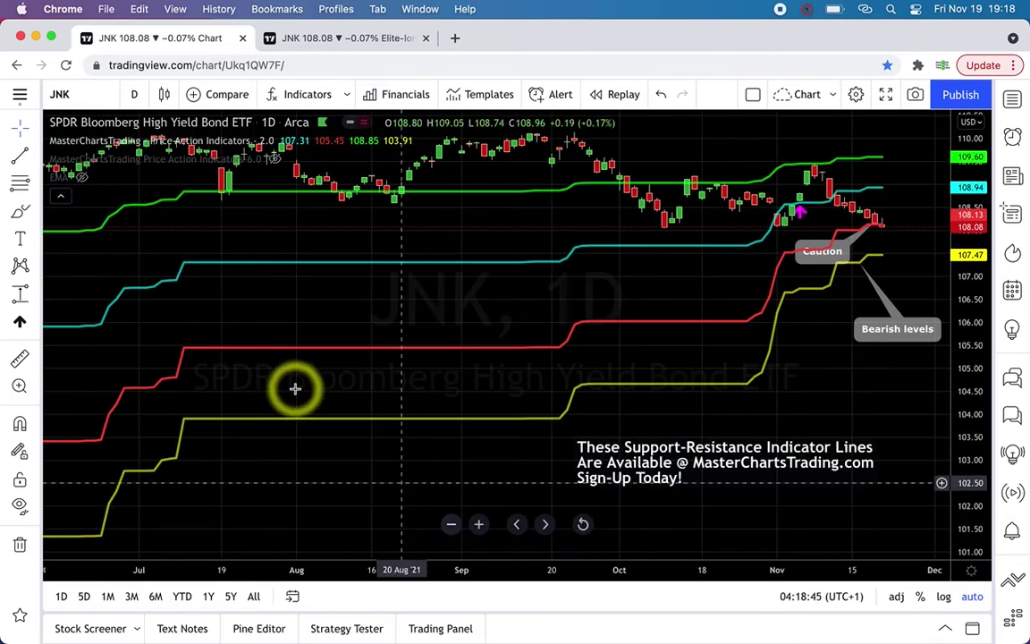
{"action": "mouse_move", "coordinate": [823, 253]}
{"action": "left_mouse_down"}
{"action": "mouse_move", "coordinate": [922, 257]}
{"action": "mouse_move", "coordinate": [933, 159]}
{"action": "mouse_move", "coordinate": [898, 165]}
{"action": "left_mouse_up"}
{"action": "left_click", "coordinate": [754, 249]}
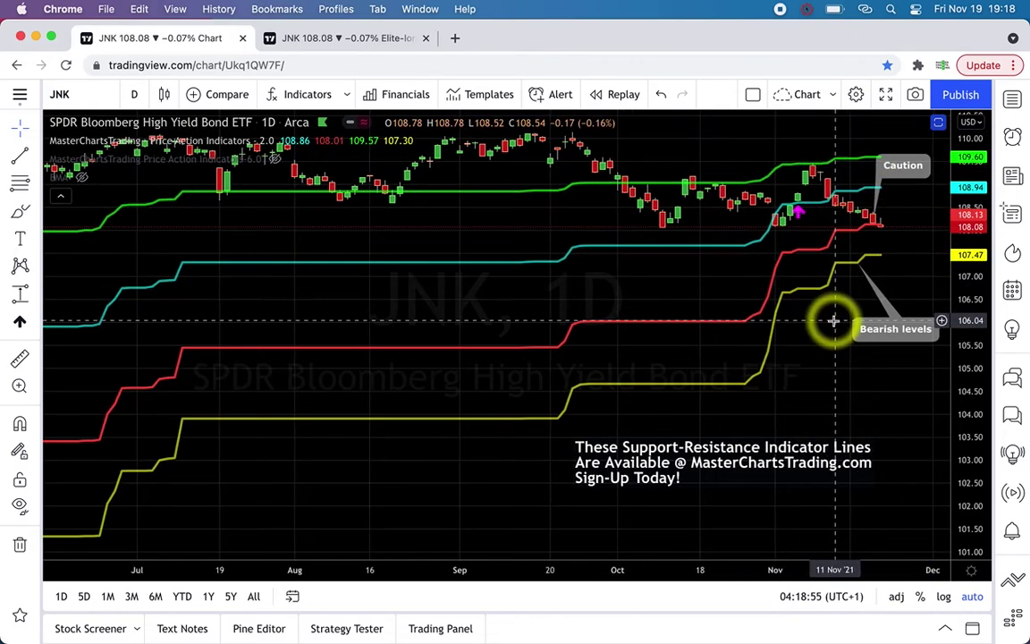
Check the projected Price Action Indicators-6.0 lines on the daily JNK chart and leave that indicator hidden again
{"action": "scroll", "coordinate": [832, 323], "scroll_direction": "right", "scroll_amount": 2}
{"action": "scroll", "coordinate": [832, 323], "scroll_direction": "right", "scroll_amount": 5}
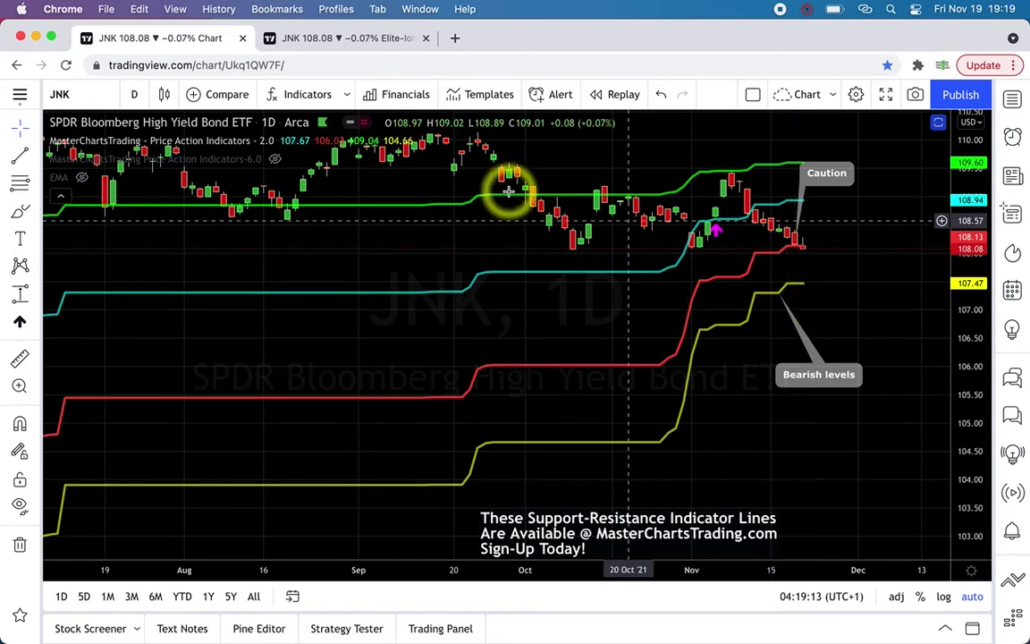
{"action": "left_click", "coordinate": [276, 160]}
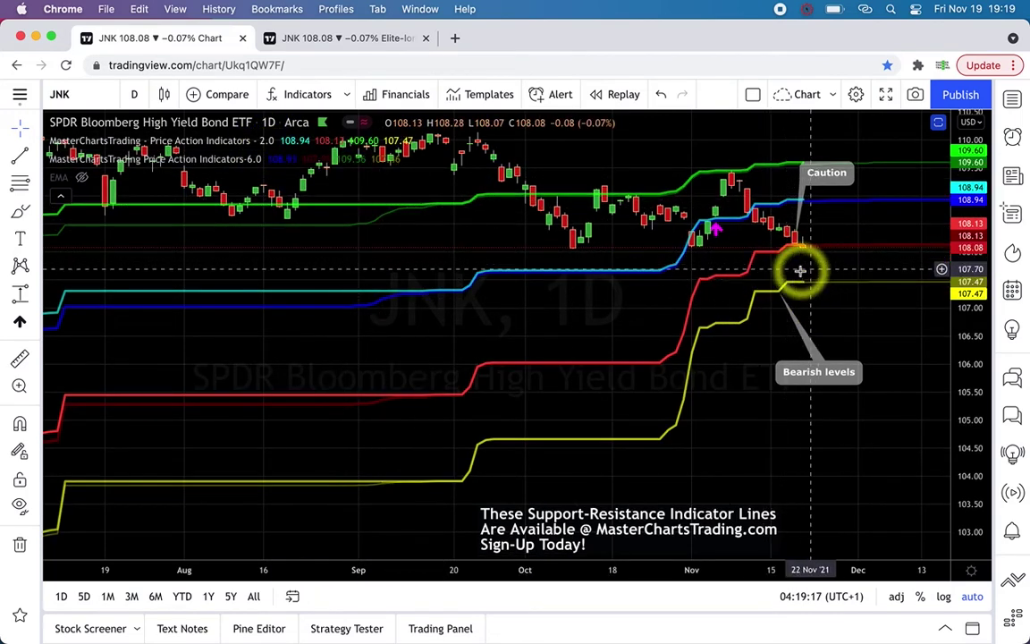
{"action": "scroll", "coordinate": [800, 270], "scroll_direction": "right", "scroll_amount": 2}
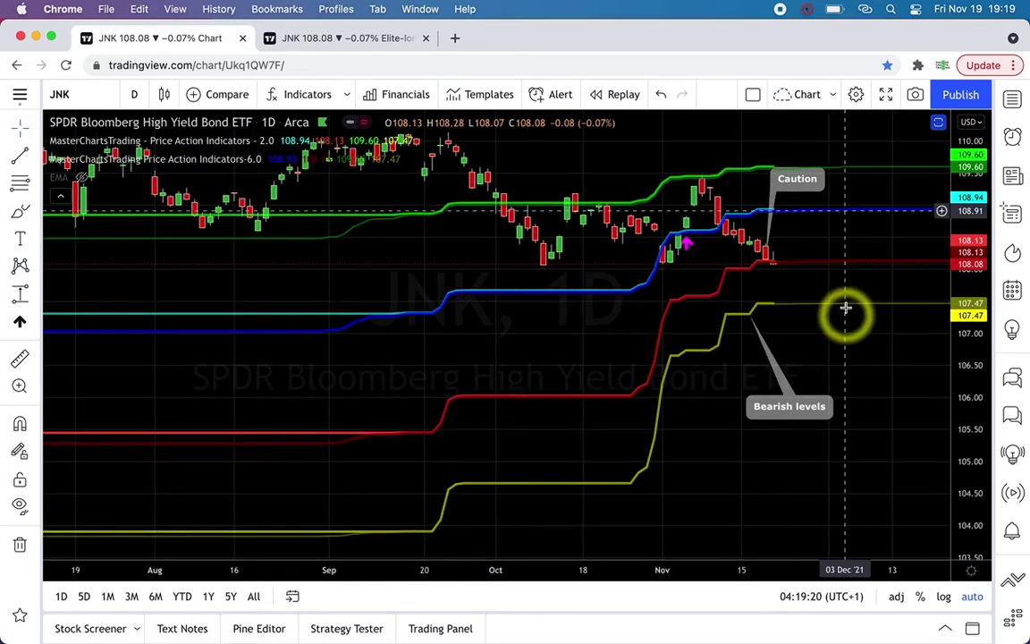
{"action": "left_click", "coordinate": [275, 160]}
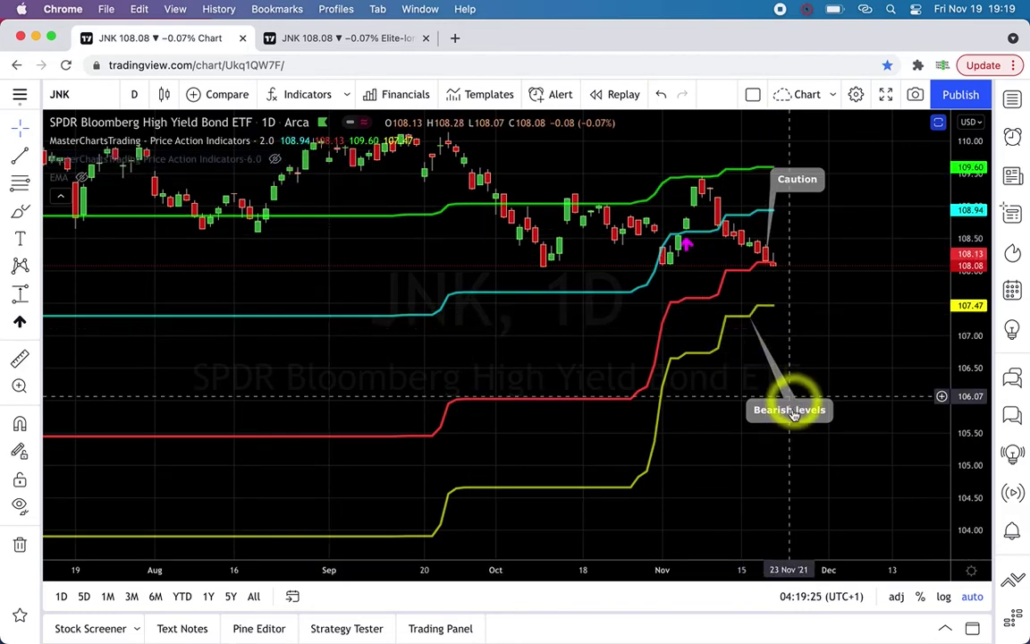
Move the Bearish levels callout's pointer to about 107.43, just past the latest end of the yellow line
{"action": "left_click", "coordinate": [751, 320]}
{"action": "left_click_drag", "start_coordinate": [751, 320], "coordinate": [782, 311]}
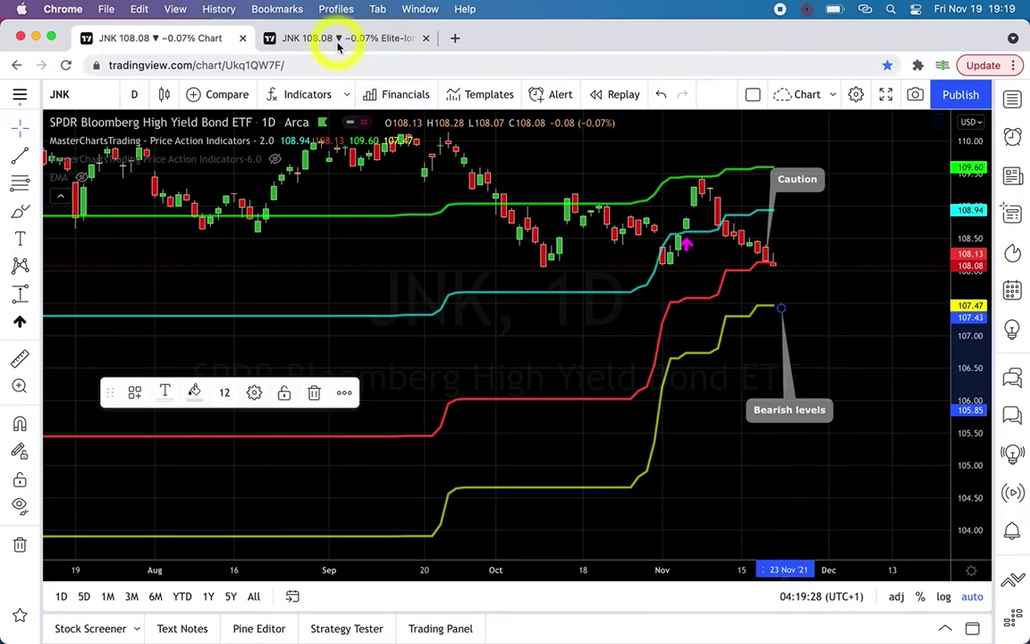
Examine the indicator lines and ES1! correlation on the weekly JNK chart in the other tab, back to 2008
{"action": "key", "text": "ctrl+Tab"}
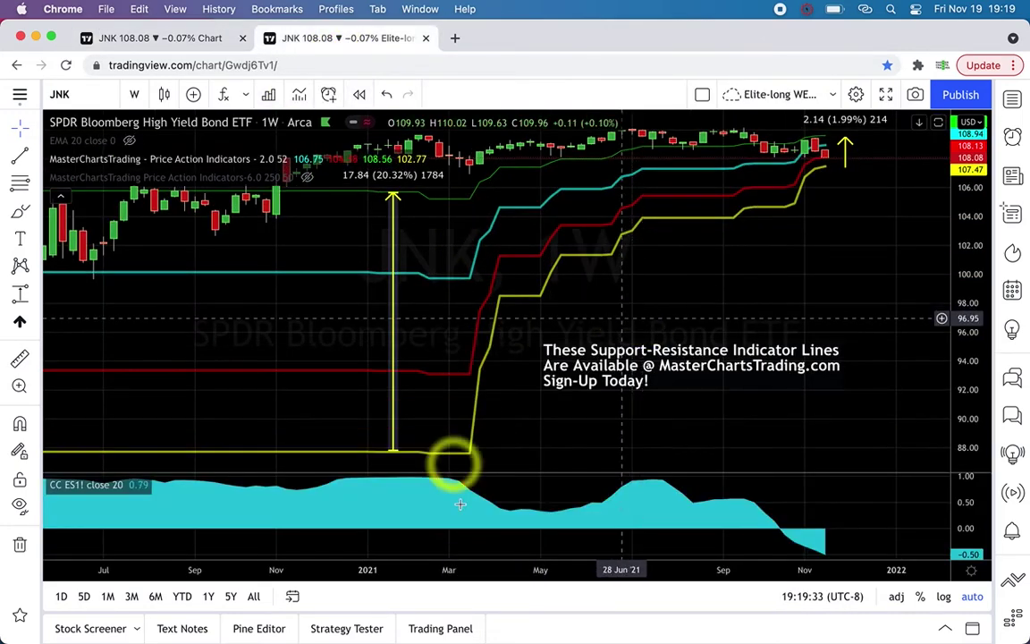
{"action": "left_click", "coordinate": [452, 545]}
{"action": "left_click", "coordinate": [451, 545]}
{"action": "left_click", "coordinate": [451, 545]}
{"action": "left_click", "coordinate": [452, 545]}
{"action": "left_click", "coordinate": [452, 545]}
{"action": "left_click", "coordinate": [451, 545]}
{"action": "left_click", "coordinate": [452, 545]}
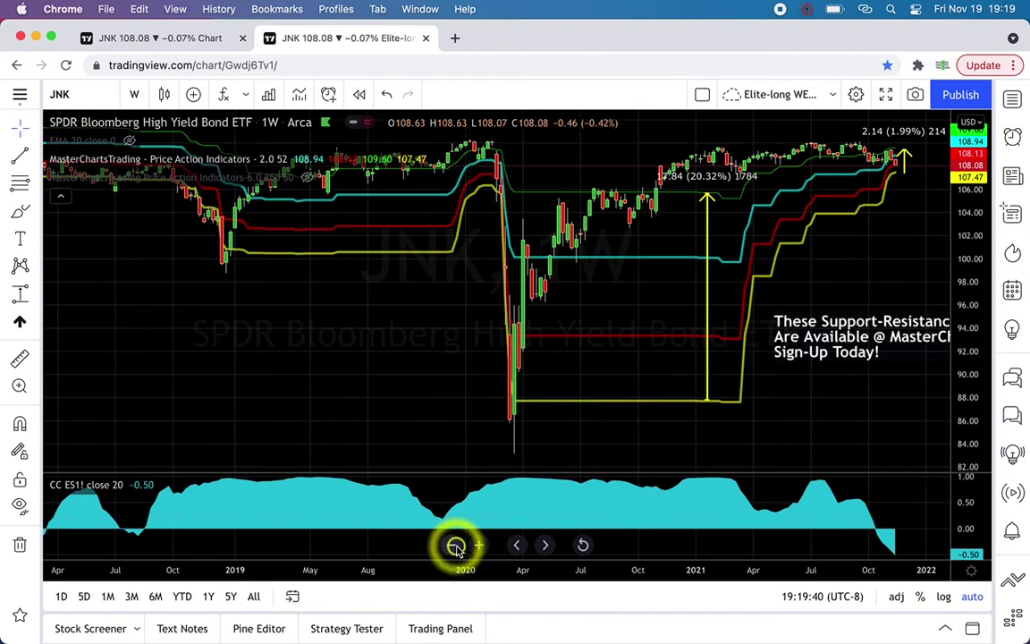
{"action": "left_click", "coordinate": [454, 545]}
{"action": "left_click", "coordinate": [454, 545]}
{"action": "left_click", "coordinate": [455, 546]}
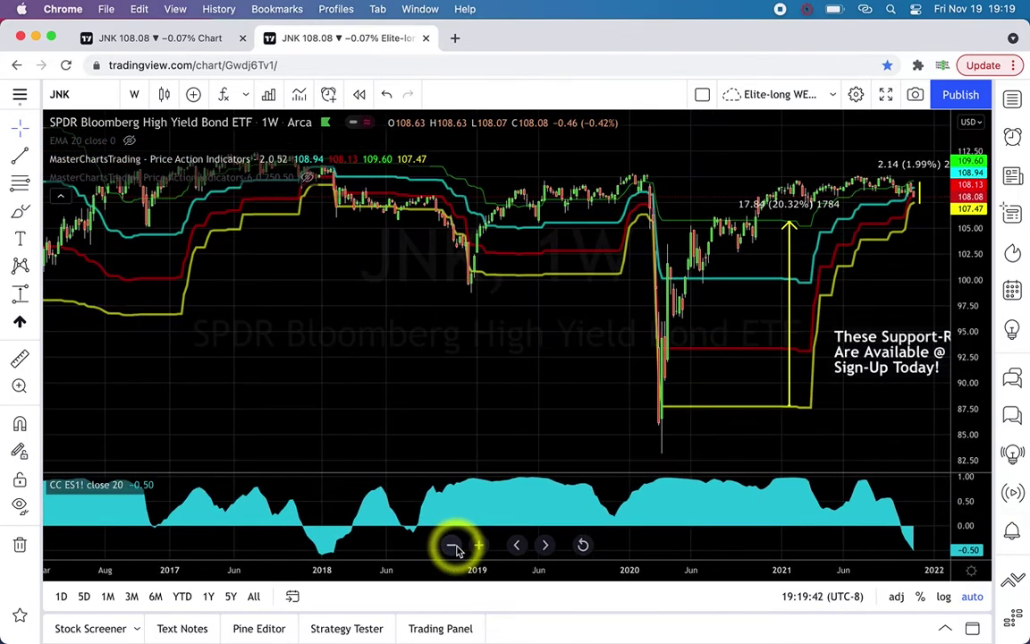
{"action": "left_click", "coordinate": [454, 546]}
{"action": "left_click", "coordinate": [454, 546]}
{"action": "left_click", "coordinate": [454, 546]}
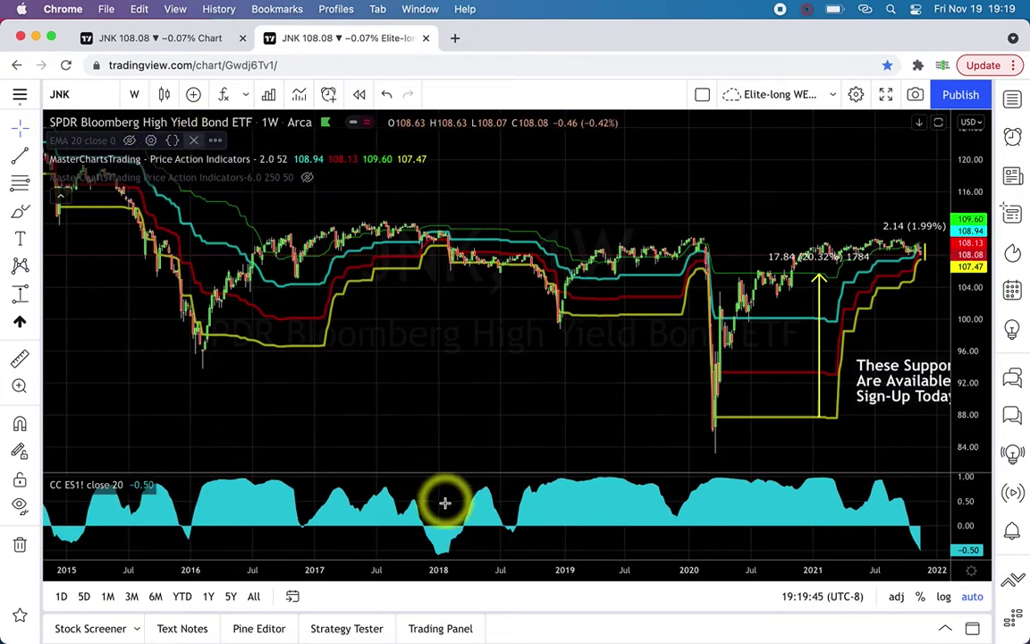
{"action": "left_click", "coordinate": [451, 545]}
{"action": "left_click", "coordinate": [452, 545]}
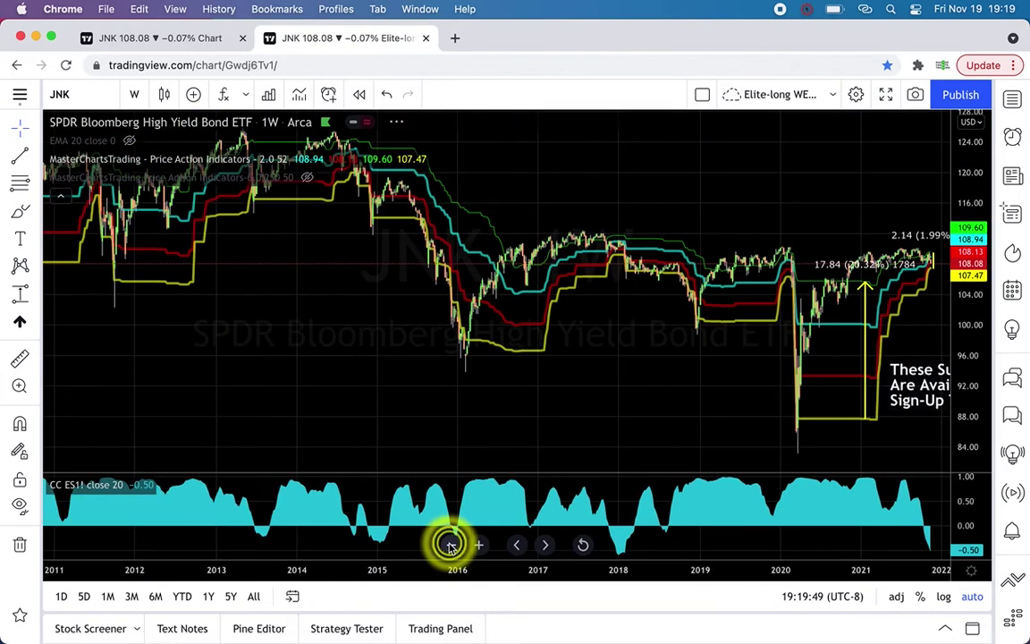
{"action": "left_click", "coordinate": [452, 546]}
{"action": "left_click", "coordinate": [451, 545]}
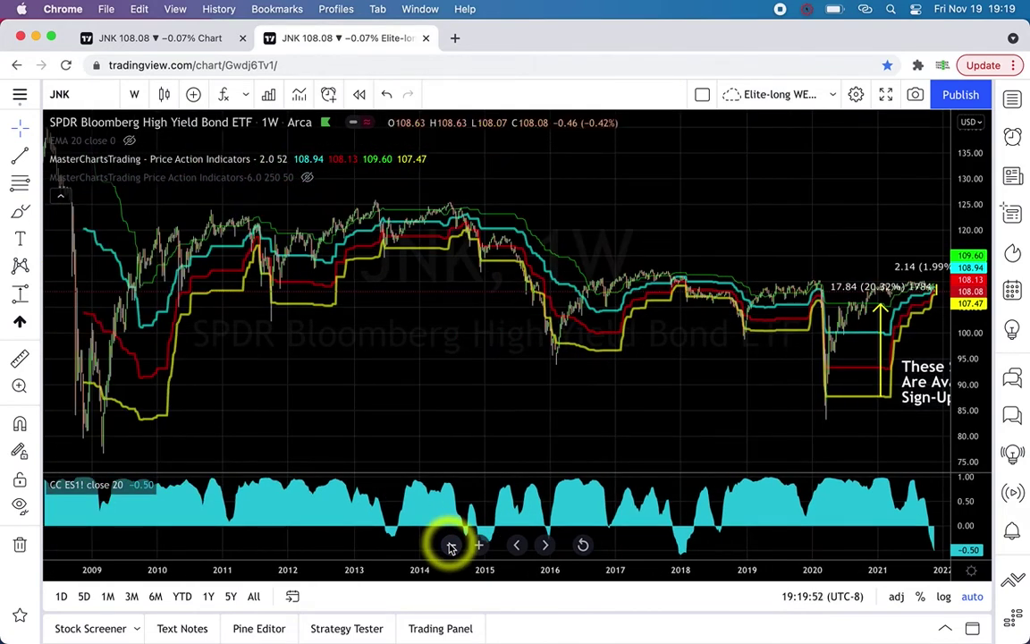
{"action": "left_click", "coordinate": [451, 546]}
{"action": "left_click", "coordinate": [452, 546]}
{"action": "left_click", "coordinate": [451, 545]}
{"action": "left_click", "coordinate": [451, 546]}
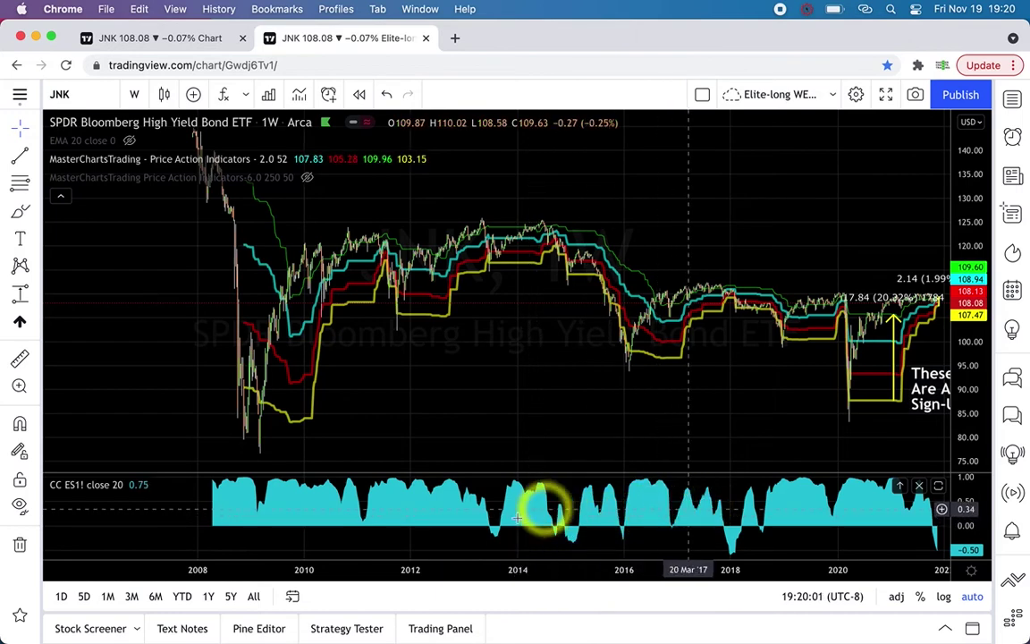
Narrow the weekly JNK chart to the period since mid-2018 and examine the latest ES1! correlation
{"action": "left_click", "coordinate": [478, 545]}
{"action": "left_click", "coordinate": [478, 546]}
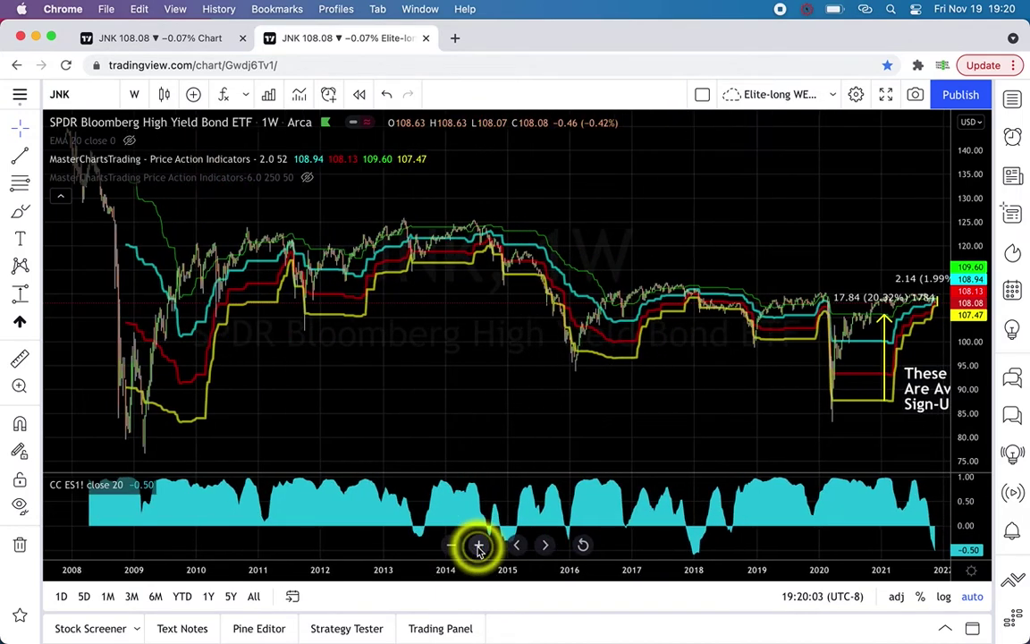
{"action": "left_click", "coordinate": [478, 546]}
{"action": "left_click", "coordinate": [478, 546]}
{"action": "left_click", "coordinate": [478, 546]}
{"action": "left_click", "coordinate": [478, 547]}
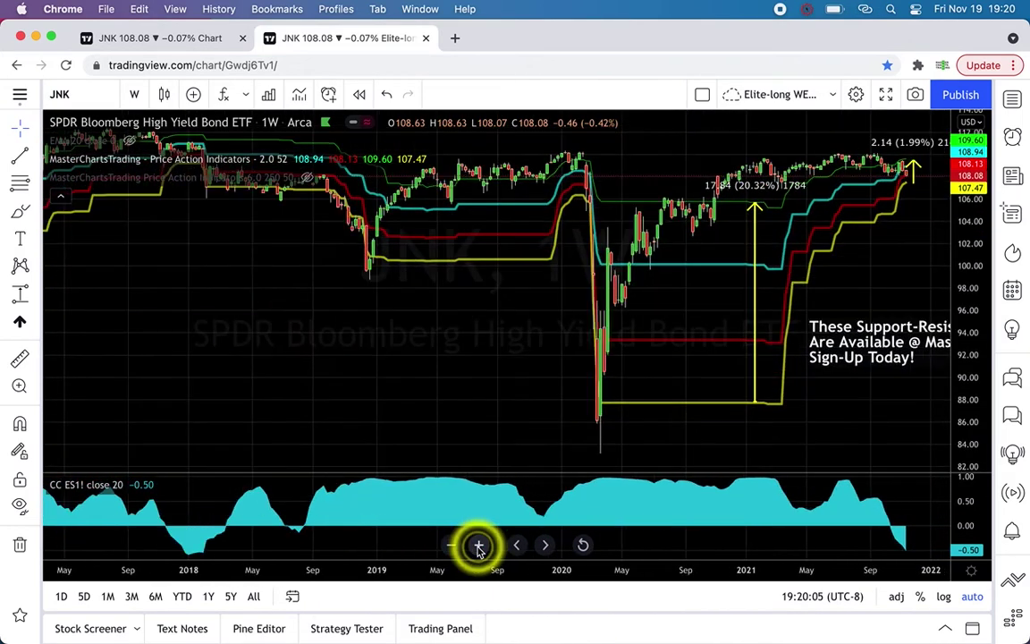
{"action": "left_click", "coordinate": [478, 546]}
{"action": "left_click", "coordinate": [478, 547]}
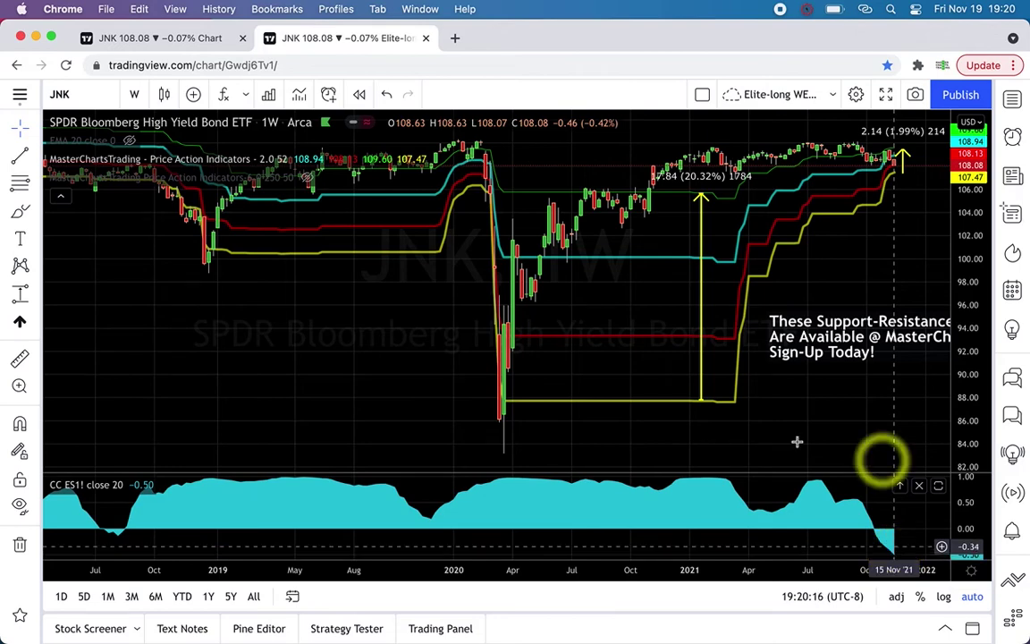
Maximize the price pane of the weekly JNK chart and enlarge the candles since mid-2020
{"action": "double_click", "coordinate": [523, 510]}
{"action": "left_click", "coordinate": [479, 525]}
{"action": "left_click", "coordinate": [480, 525]}
{"action": "left_click", "coordinate": [479, 526]}
{"action": "left_click", "coordinate": [479, 526]}
{"action": "scroll", "coordinate": [839, 226], "scroll_direction": "up", "scroll_amount": 2}
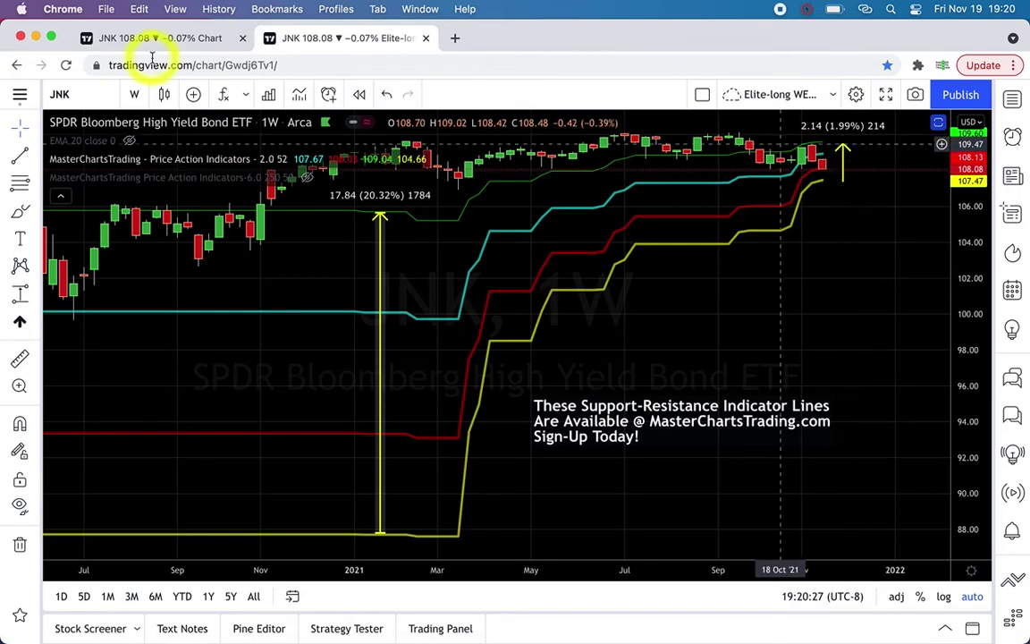
Load TLT on the daily chart in the other tab and move the sign-up text clear of the indicator names
{"action": "key", "text": "ctrl+Tab"}
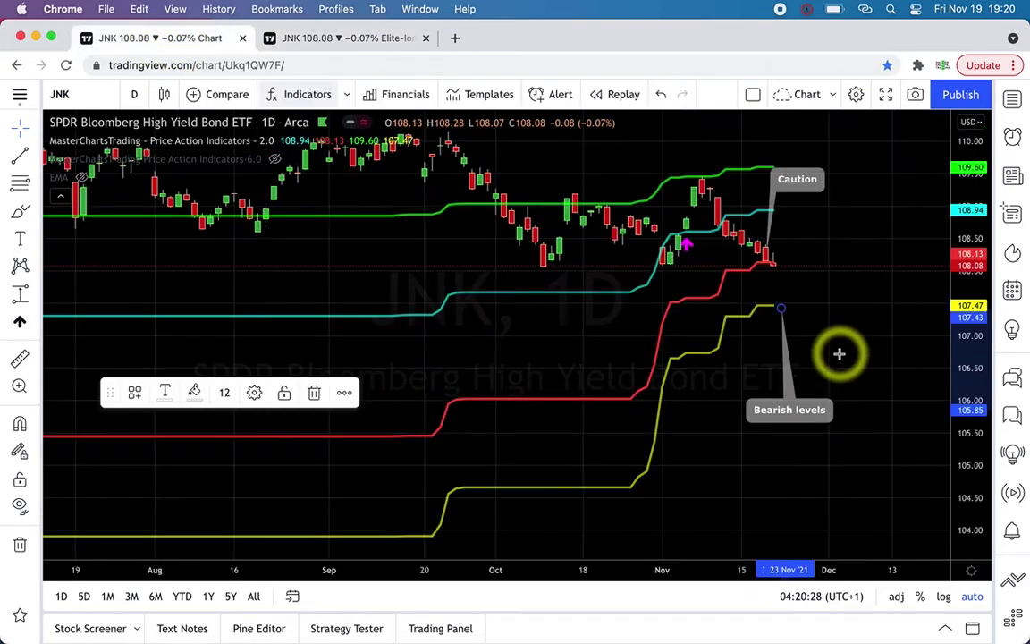
{"action": "left_click", "coordinate": [813, 309]}
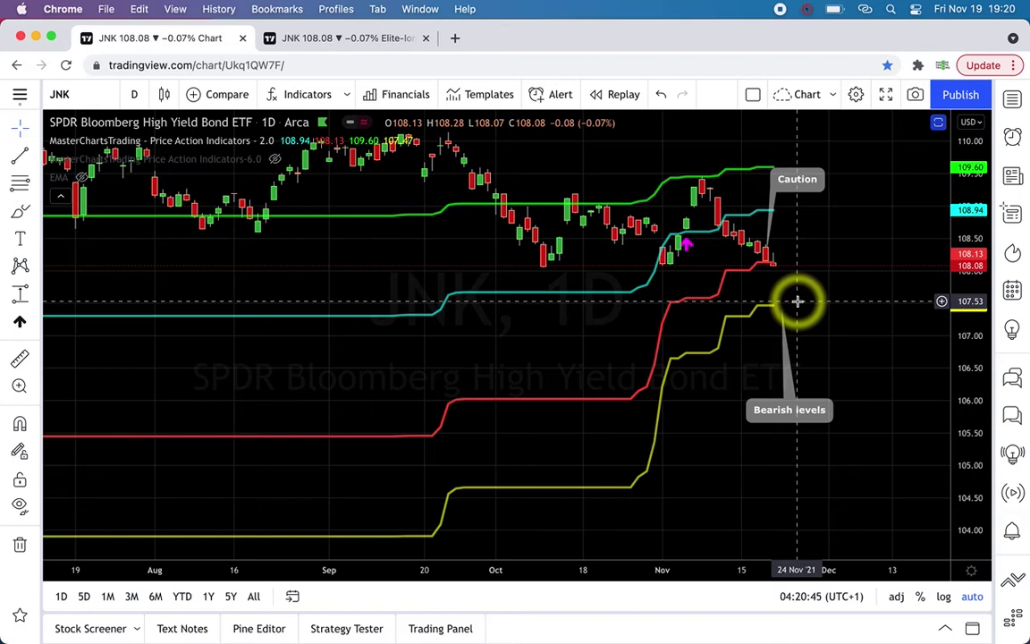
{"action": "key", "text": "space"}
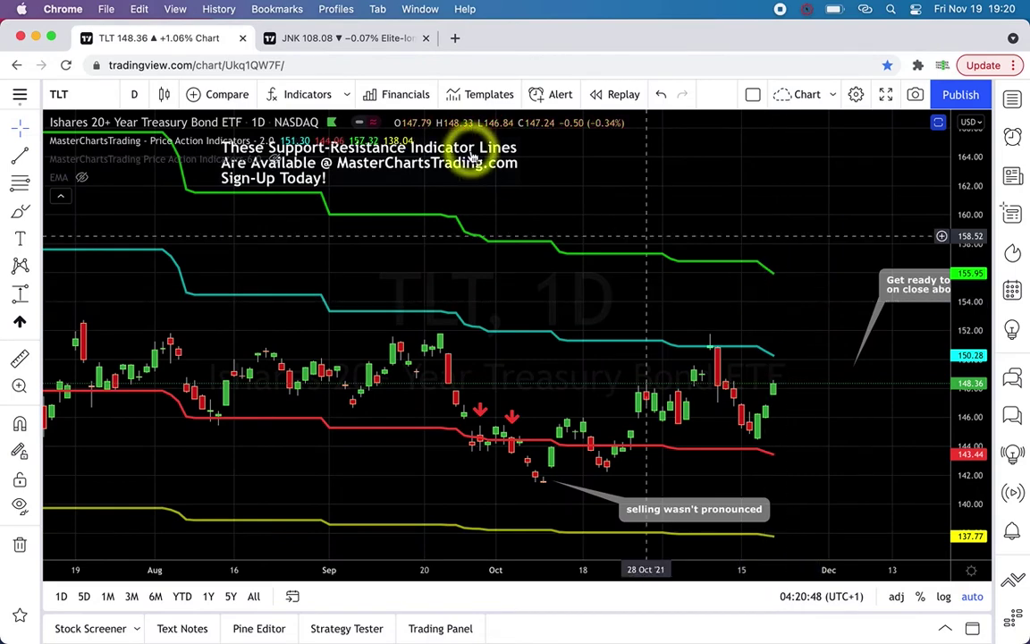
{"action": "left_click_drag", "start_coordinate": [462, 174], "coordinate": [683, 185]}
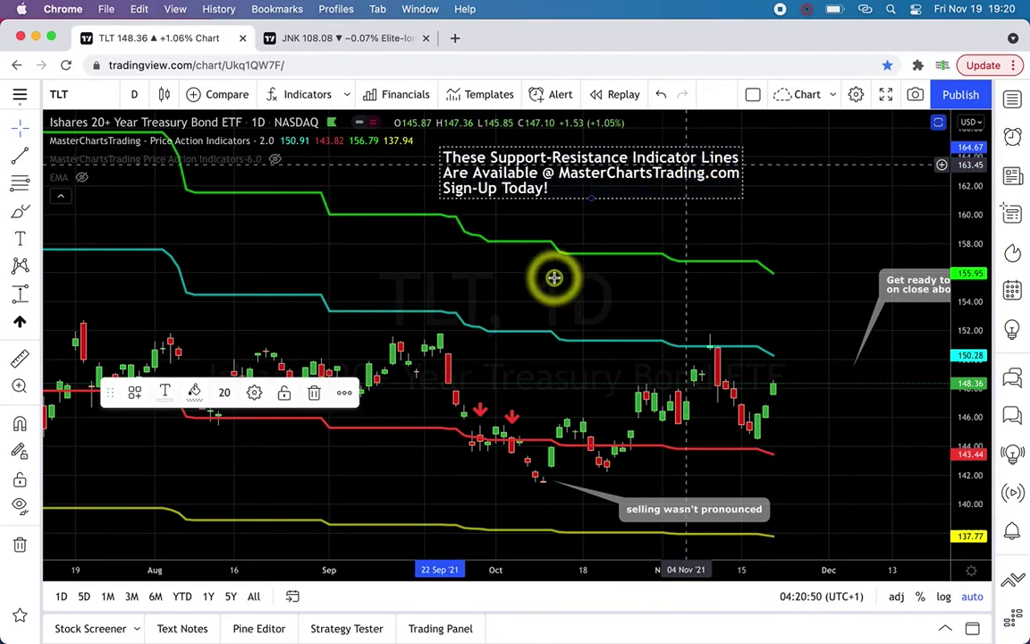
{"action": "left_click", "coordinate": [554, 277]}
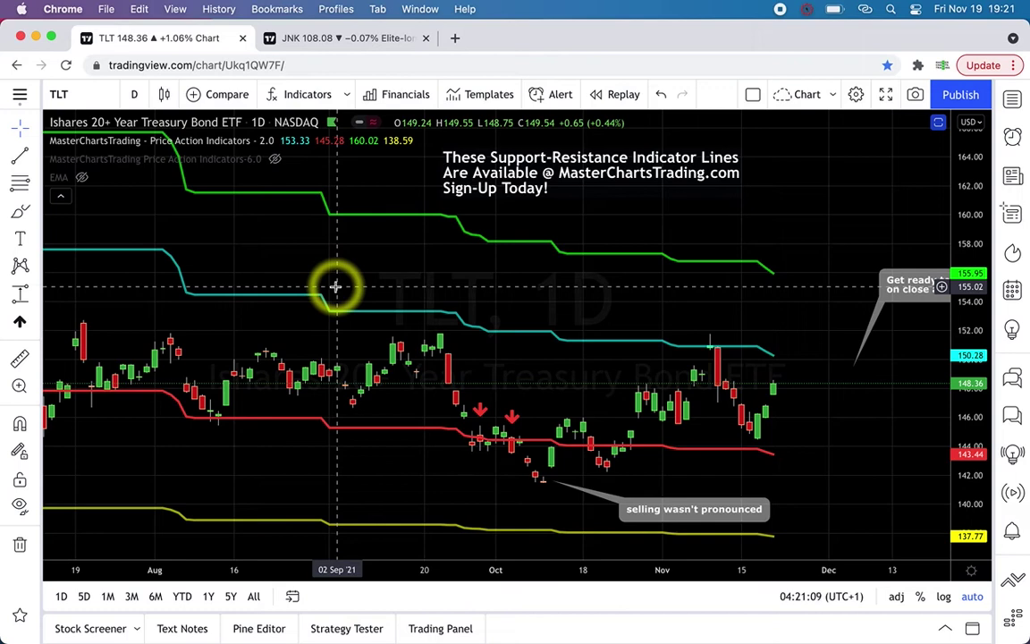
Examine the red arrow signals on the daily TLT chart back to the start of 2021
{"action": "left_click", "coordinate": [447, 524]}
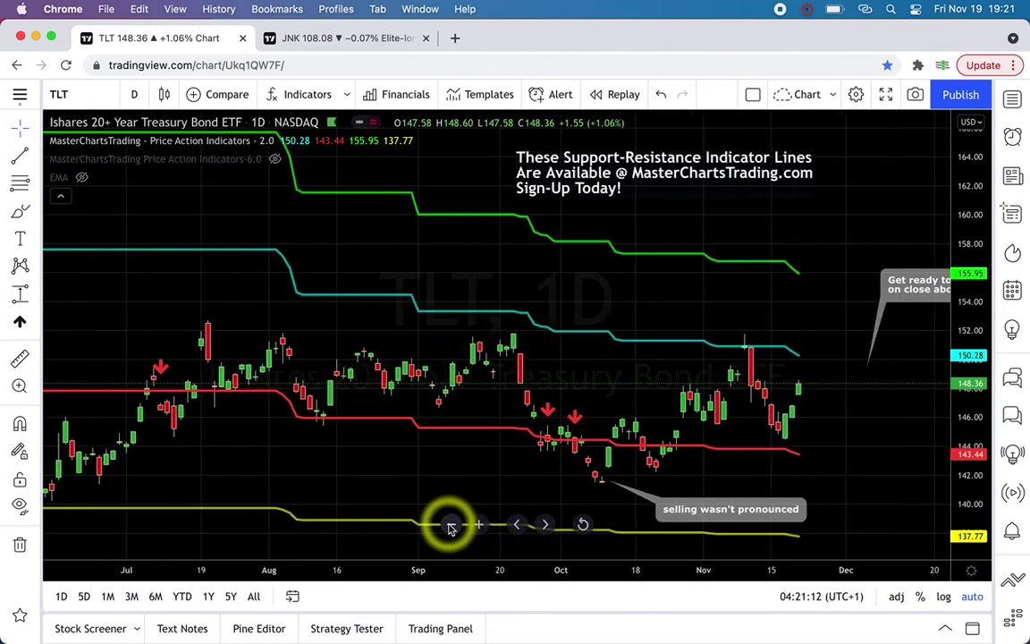
{"action": "left_click", "coordinate": [449, 524]}
{"action": "left_click", "coordinate": [450, 525]}
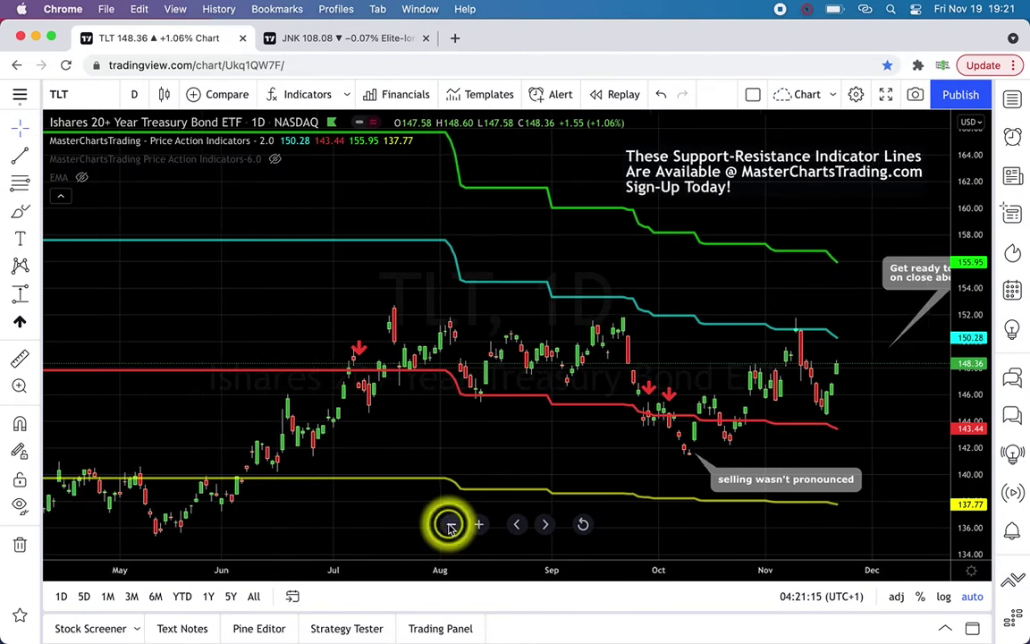
{"action": "left_click", "coordinate": [449, 525]}
{"action": "left_click", "coordinate": [450, 525]}
{"action": "left_click", "coordinate": [450, 525]}
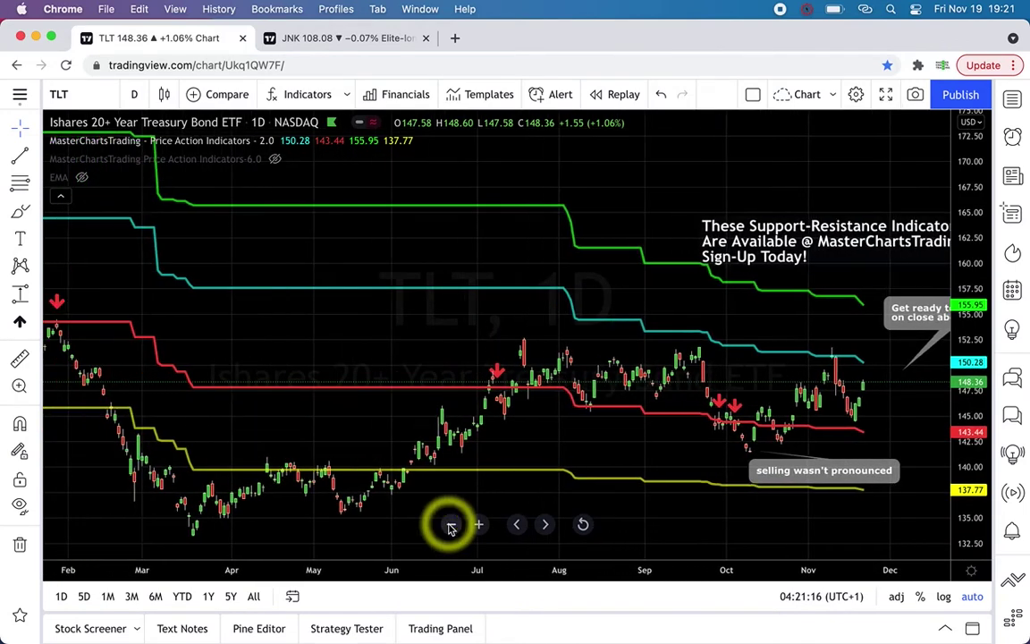
{"action": "left_click", "coordinate": [450, 525]}
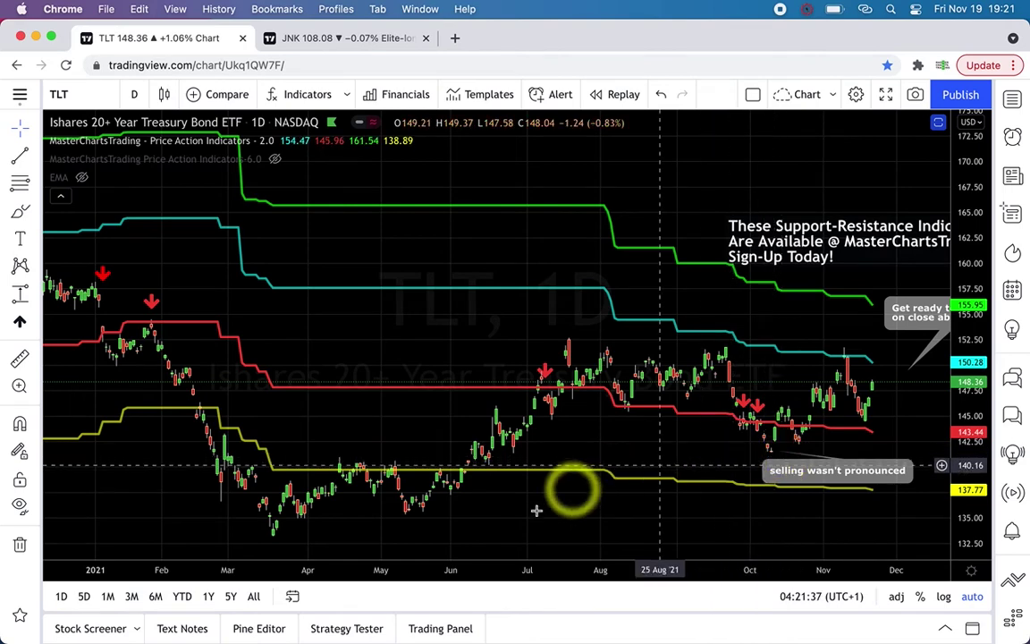
Show the Price Action Indicators-6.0 lines on the daily TLT chart, with their projections into early 2022 in view
{"action": "left_click", "coordinate": [479, 525]}
{"action": "left_click", "coordinate": [479, 524]}
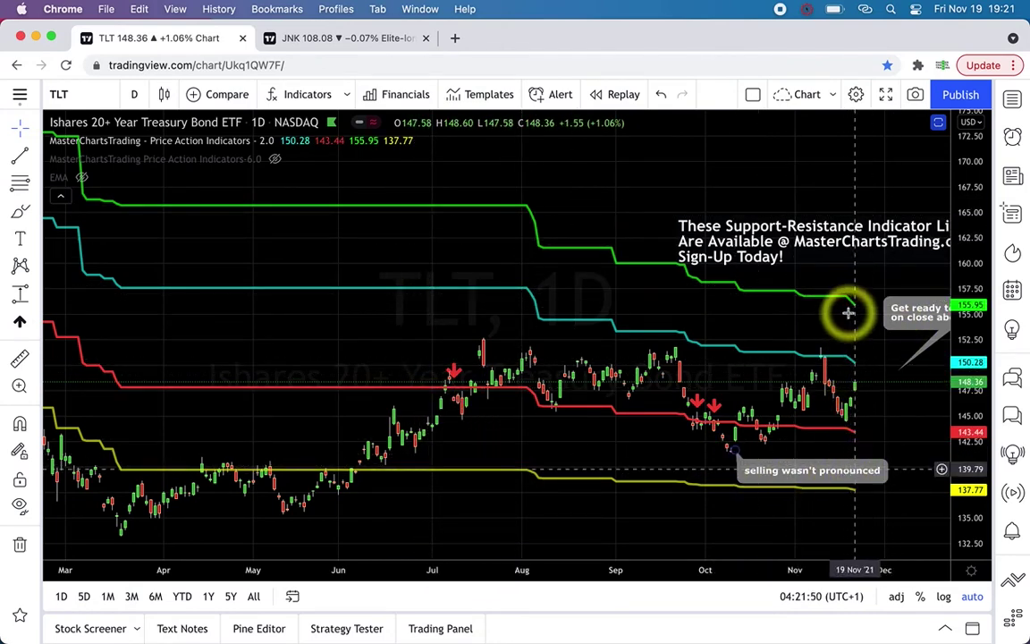
{"action": "scroll", "coordinate": [744, 365], "scroll_direction": "right", "scroll_amount": 3}
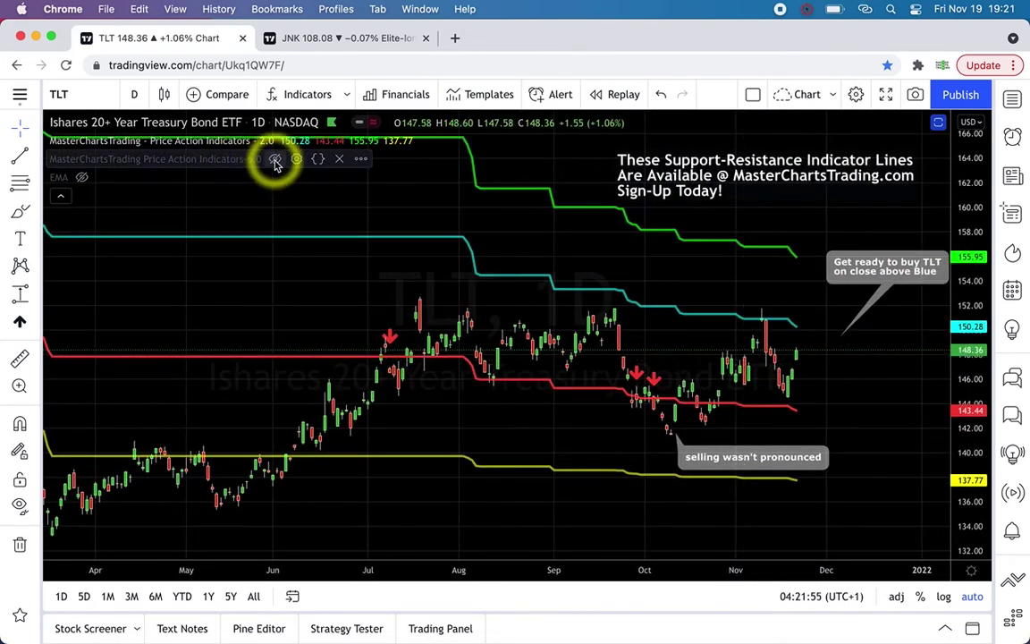
{"action": "left_click", "coordinate": [275, 161]}
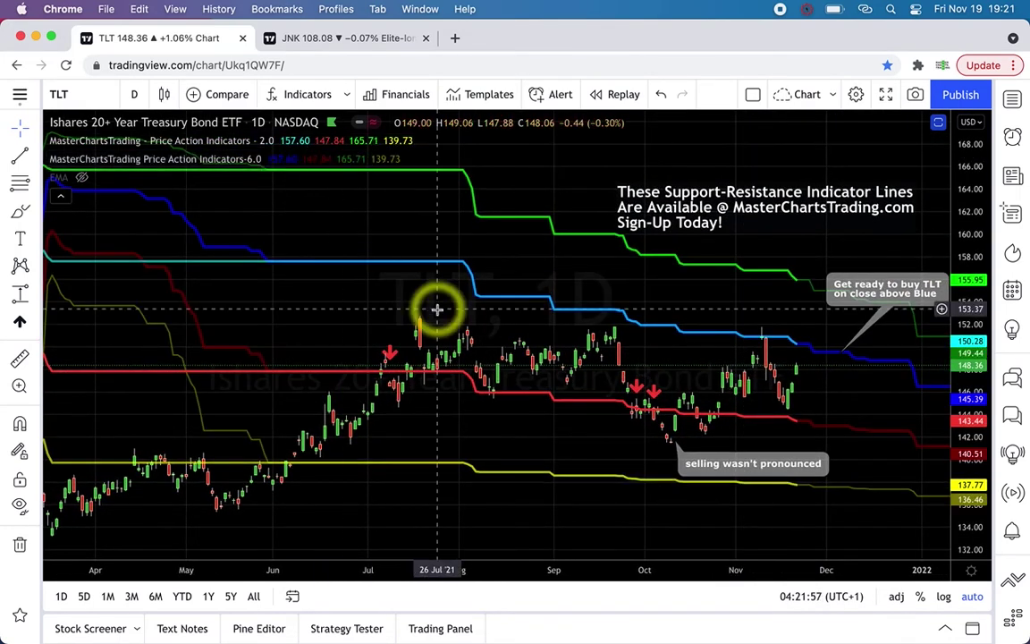
{"action": "scroll", "coordinate": [437, 310], "scroll_direction": "right", "scroll_amount": 3}
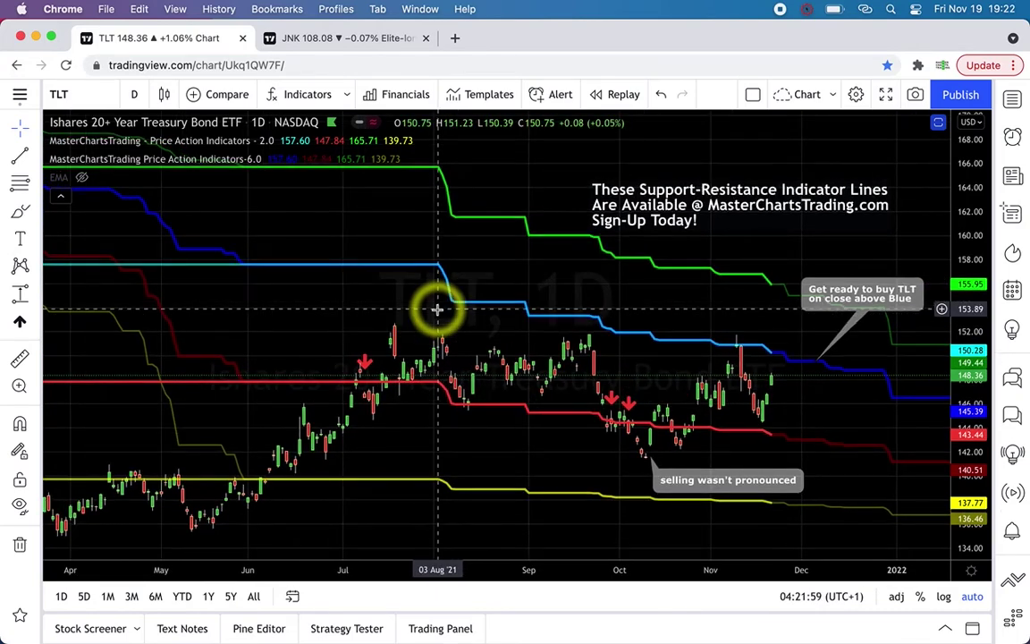
{"action": "scroll", "coordinate": [437, 309], "scroll_direction": "right", "scroll_amount": 3}
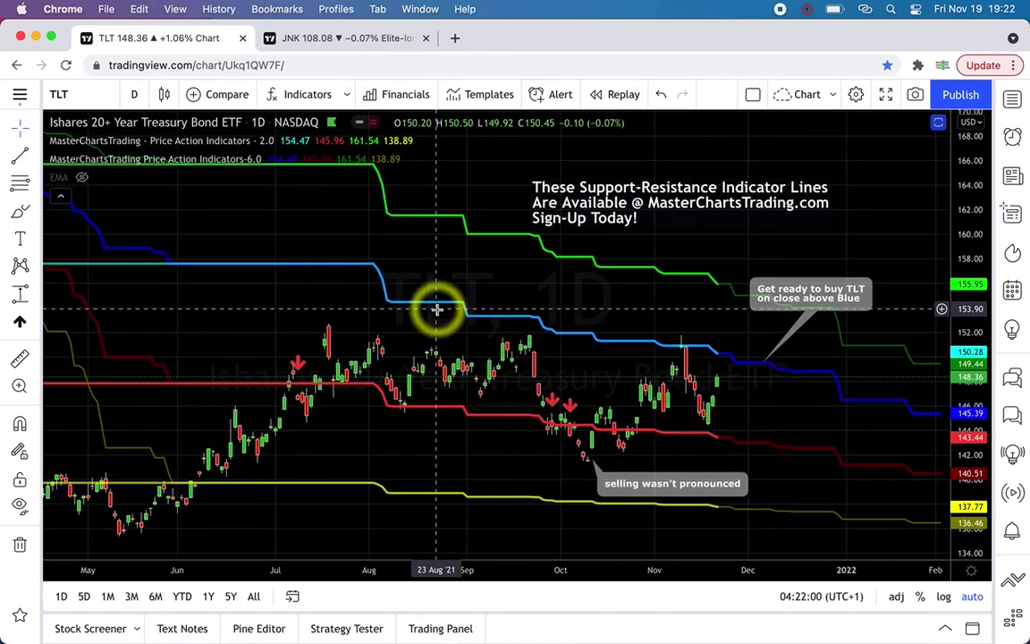
{"action": "scroll", "coordinate": [437, 310], "scroll_direction": "right", "scroll_amount": 3}
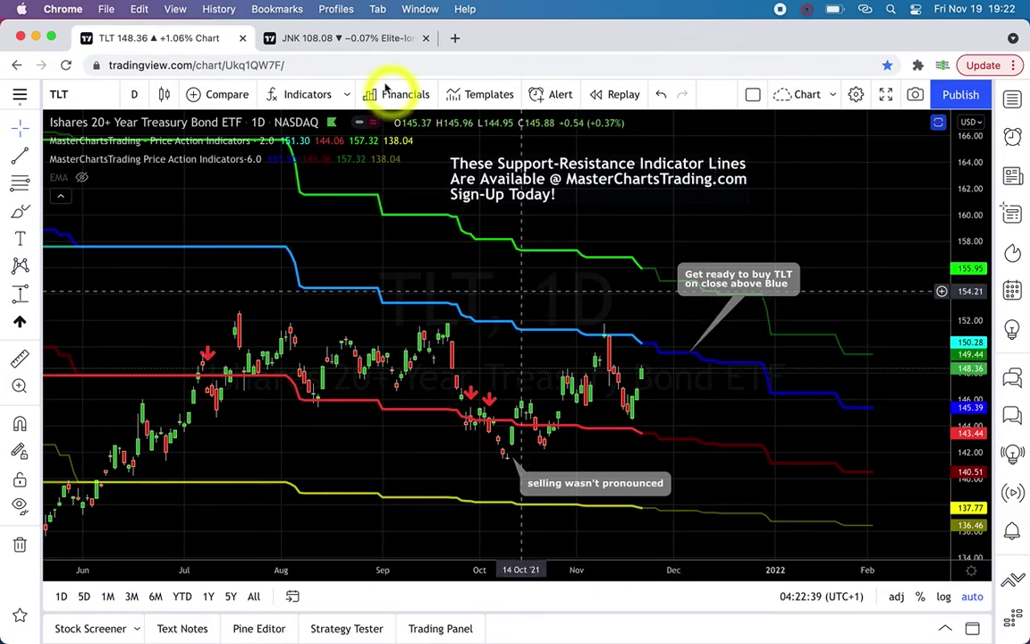
Load TLT on the weekly chart in the other tab and show its price history back to mid-2017
{"action": "left_click", "coordinate": [336, 45]}
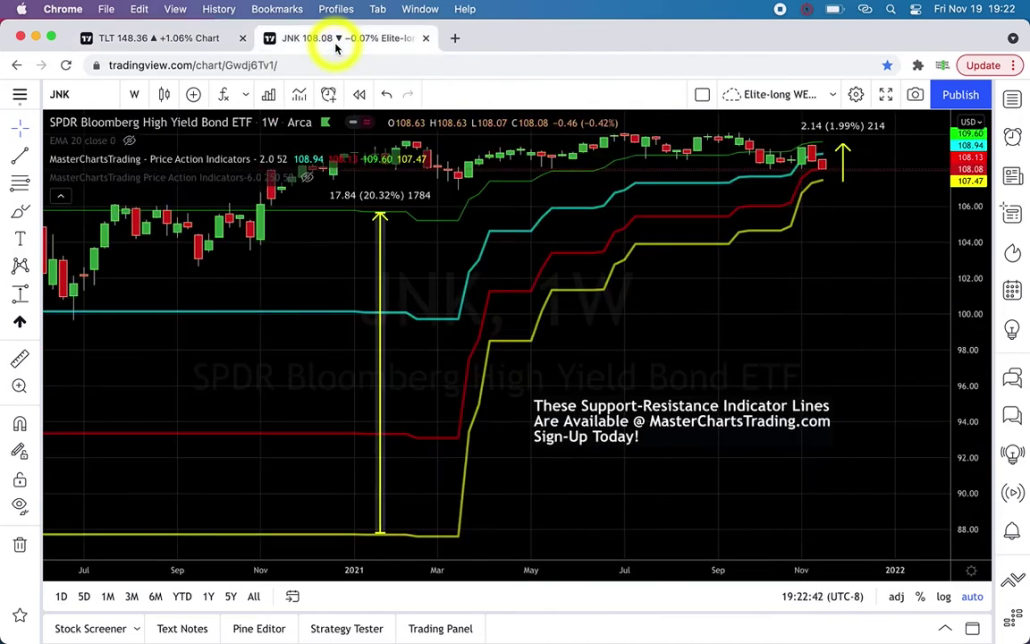
{"action": "type", "text": "TLT"}
{"action": "key", "text": "Return"}
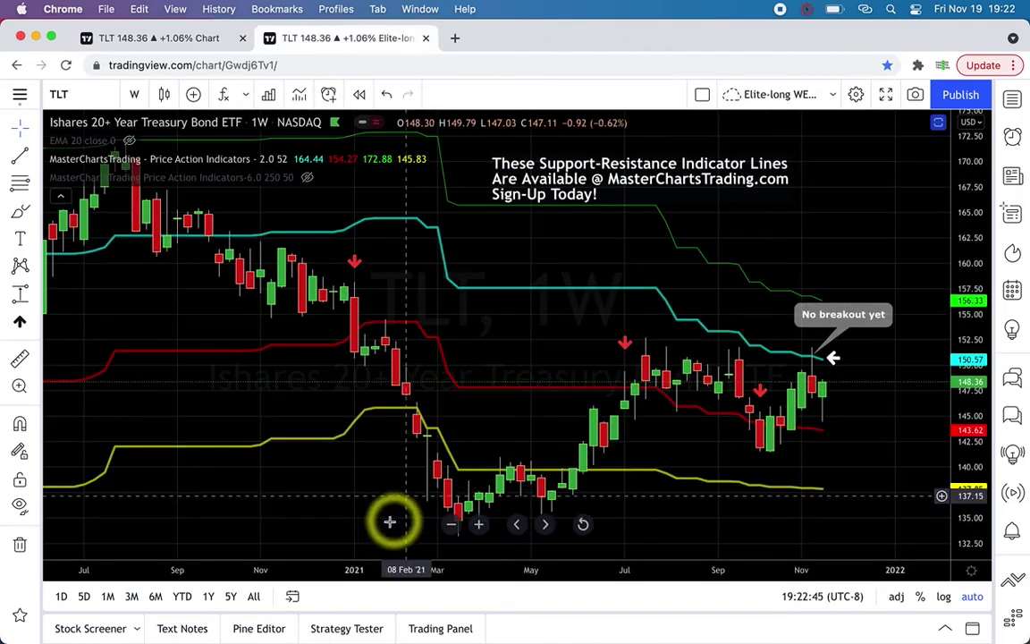
{"action": "left_click", "coordinate": [452, 524]}
{"action": "left_click", "coordinate": [453, 525]}
{"action": "left_click", "coordinate": [454, 524]}
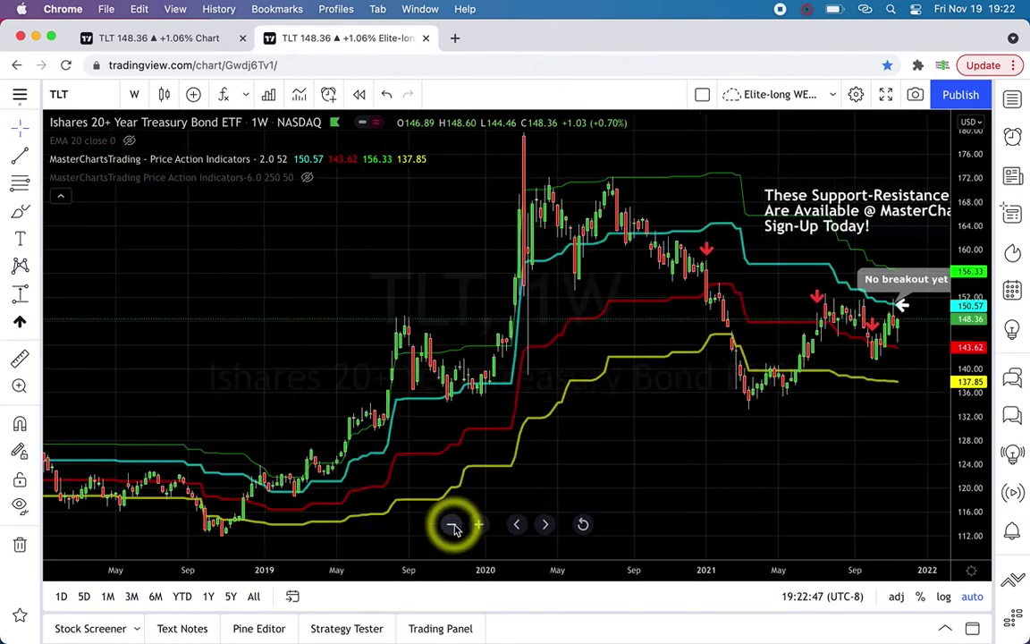
{"action": "left_click", "coordinate": [453, 525]}
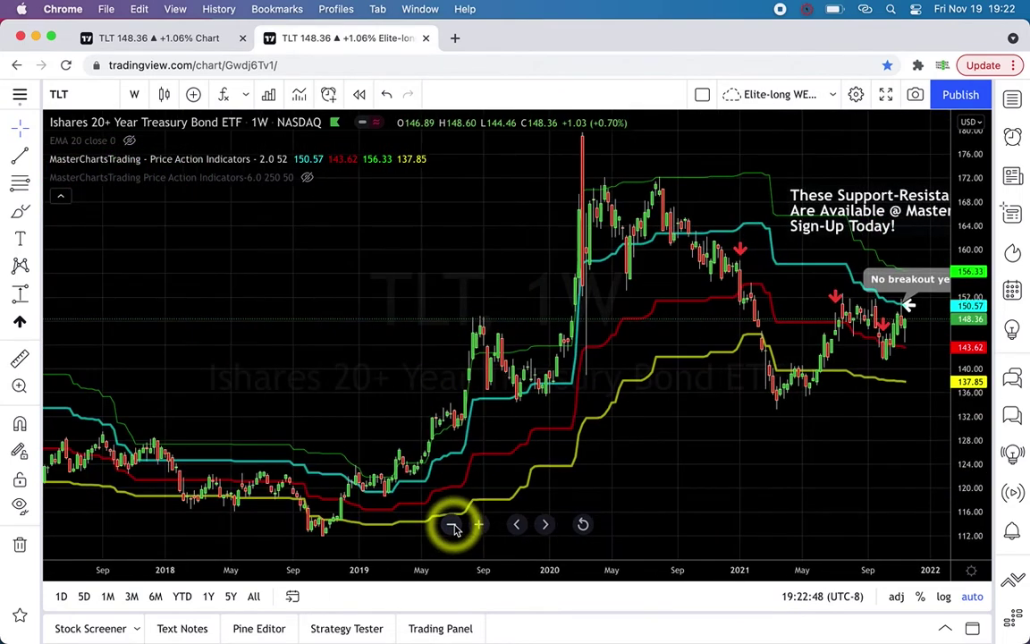
Restore the correlation coefficient pane on the weekly TLT chart and examine the price history with indicator lines back to 2003
{"action": "double_click", "coordinate": [368, 338]}
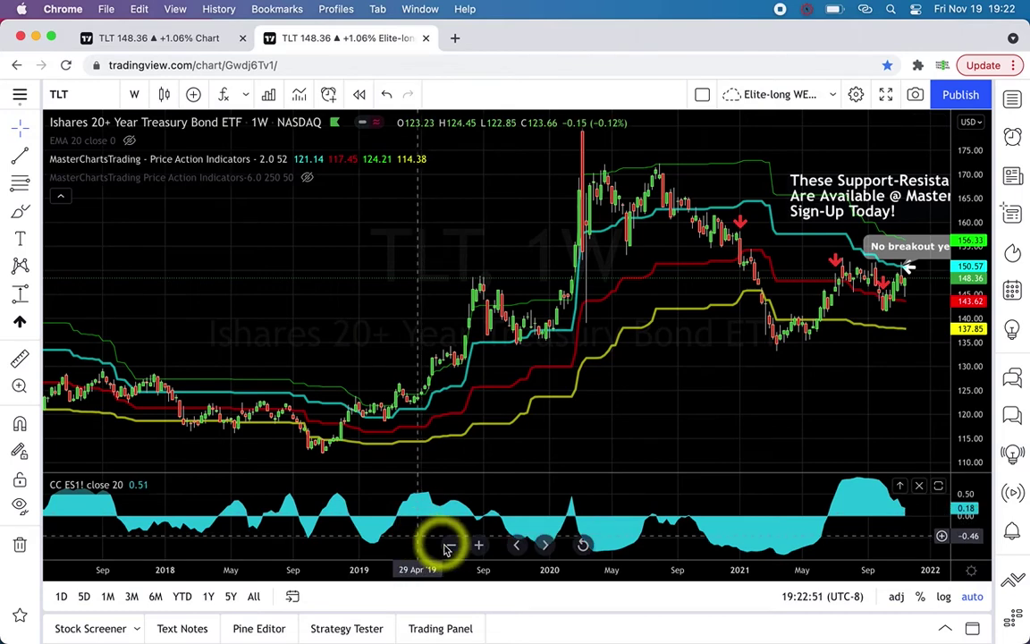
{"action": "left_click", "coordinate": [448, 546]}
{"action": "left_click", "coordinate": [450, 547]}
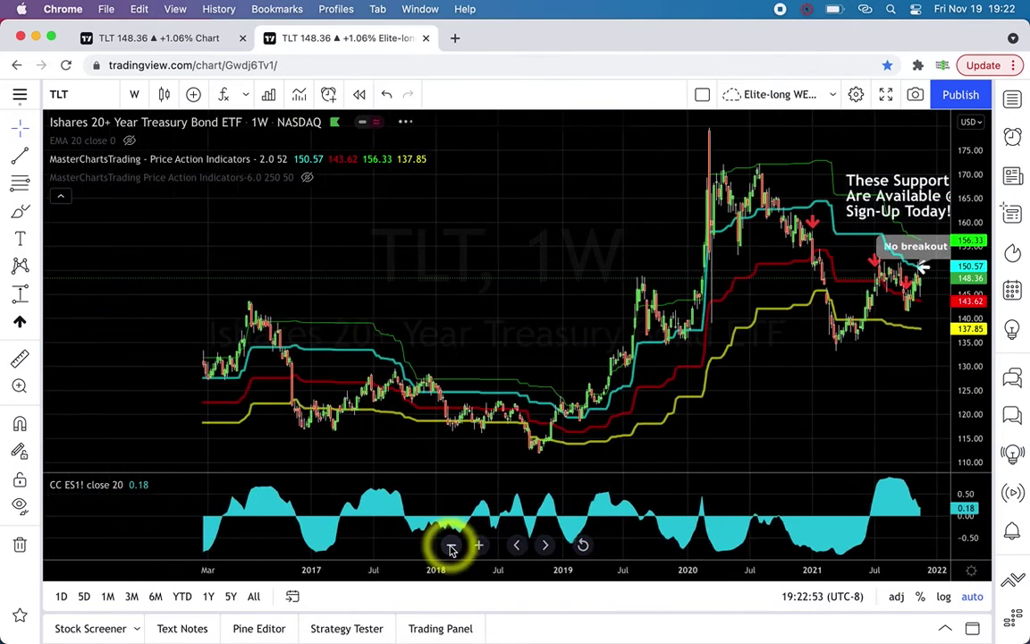
{"action": "left_click", "coordinate": [451, 547]}
{"action": "left_click", "coordinate": [451, 547]}
{"action": "left_click", "coordinate": [451, 547]}
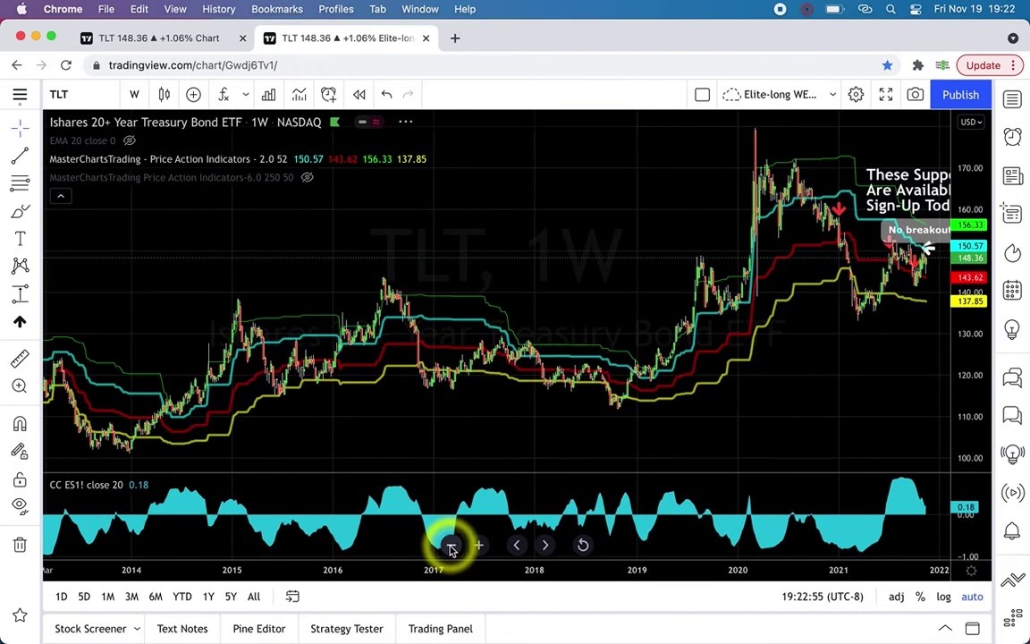
{"action": "left_click", "coordinate": [452, 547]}
{"action": "left_click", "coordinate": [451, 548]}
{"action": "left_click", "coordinate": [451, 547]}
{"action": "left_click", "coordinate": [451, 547]}
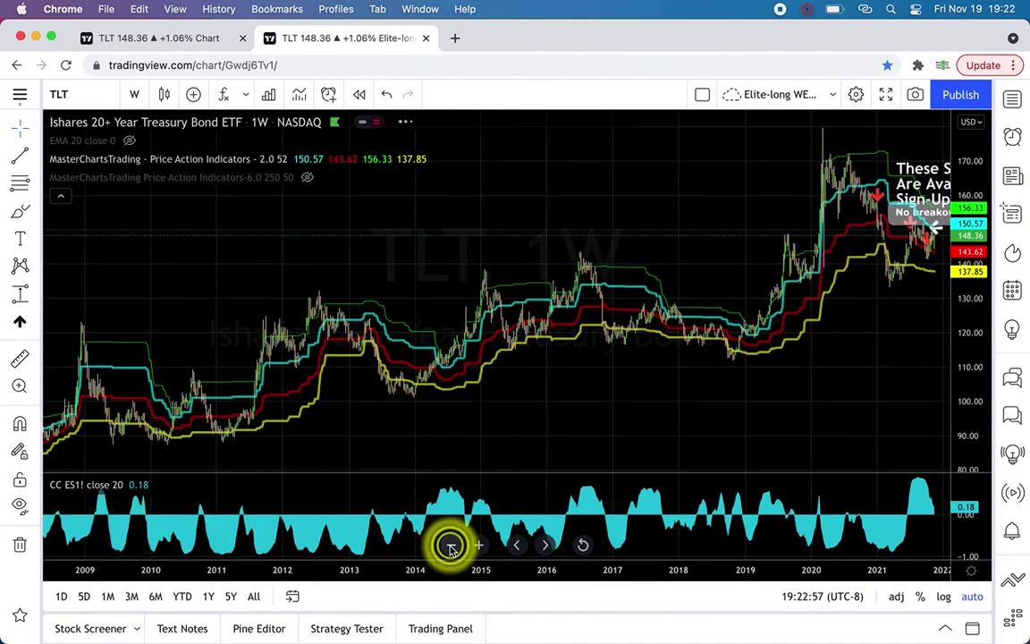
{"action": "left_click", "coordinate": [451, 547]}
{"action": "left_click", "coordinate": [451, 547]}
{"action": "left_click", "coordinate": [451, 547]}
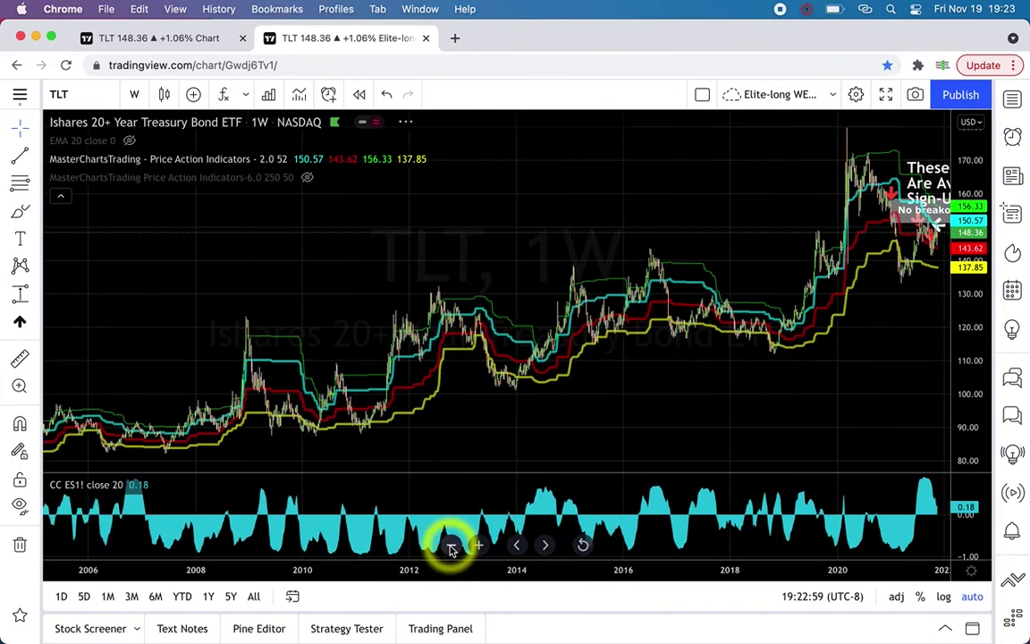
{"action": "left_click", "coordinate": [451, 547]}
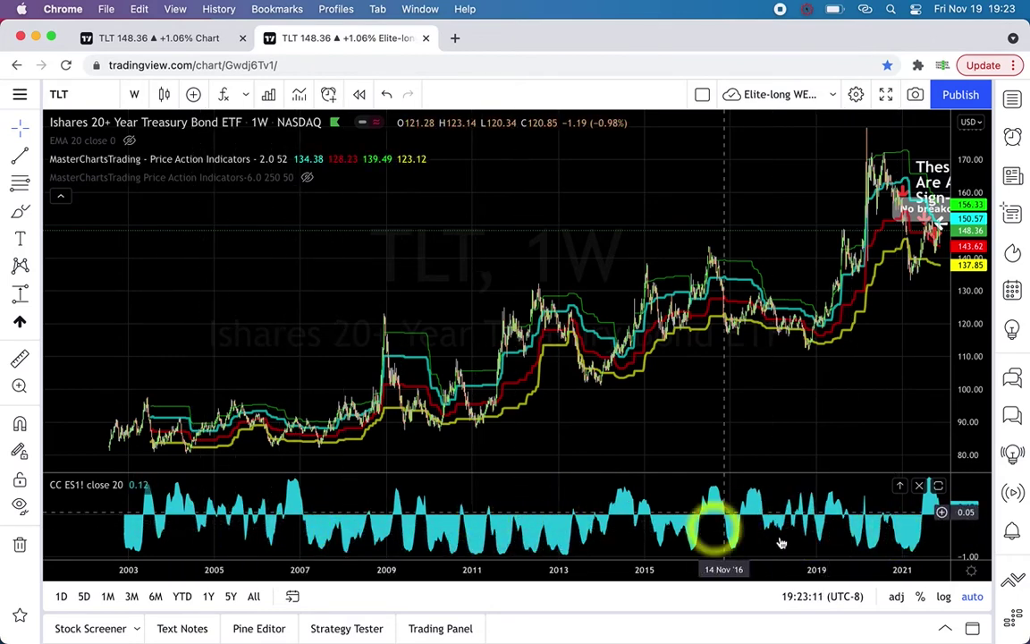
Maximize the price pane of the weekly TLT chart and examine the red arrow signals from 2020 to the latest candles
{"action": "double_click", "coordinate": [659, 413]}
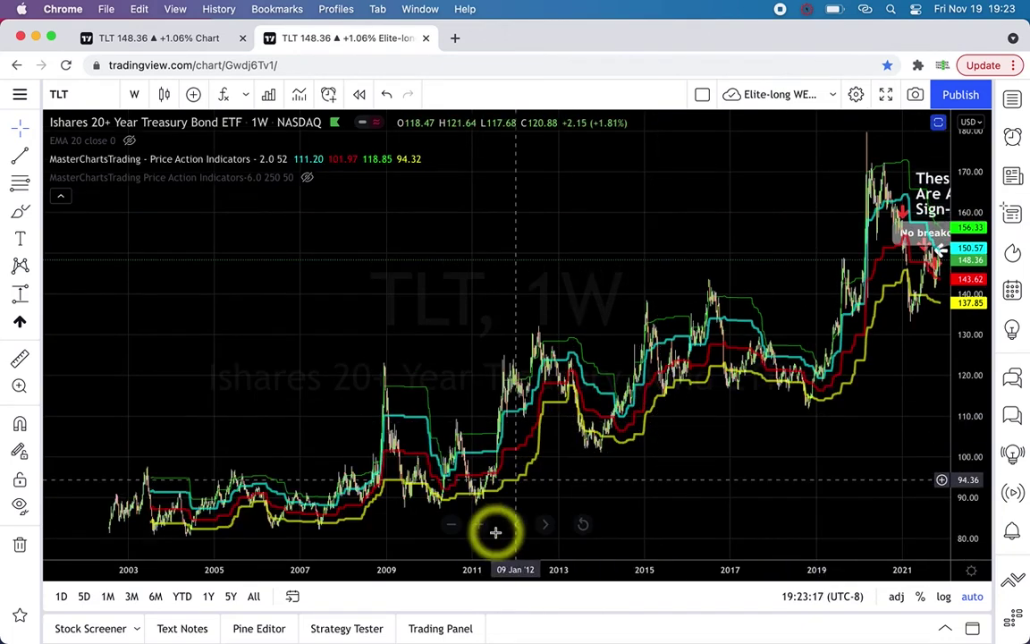
{"action": "left_click", "coordinate": [480, 526]}
{"action": "left_click", "coordinate": [480, 525]}
{"action": "left_click", "coordinate": [480, 526]}
{"action": "left_click", "coordinate": [480, 526]}
{"action": "left_click", "coordinate": [480, 526]}
{"action": "left_click", "coordinate": [480, 525]}
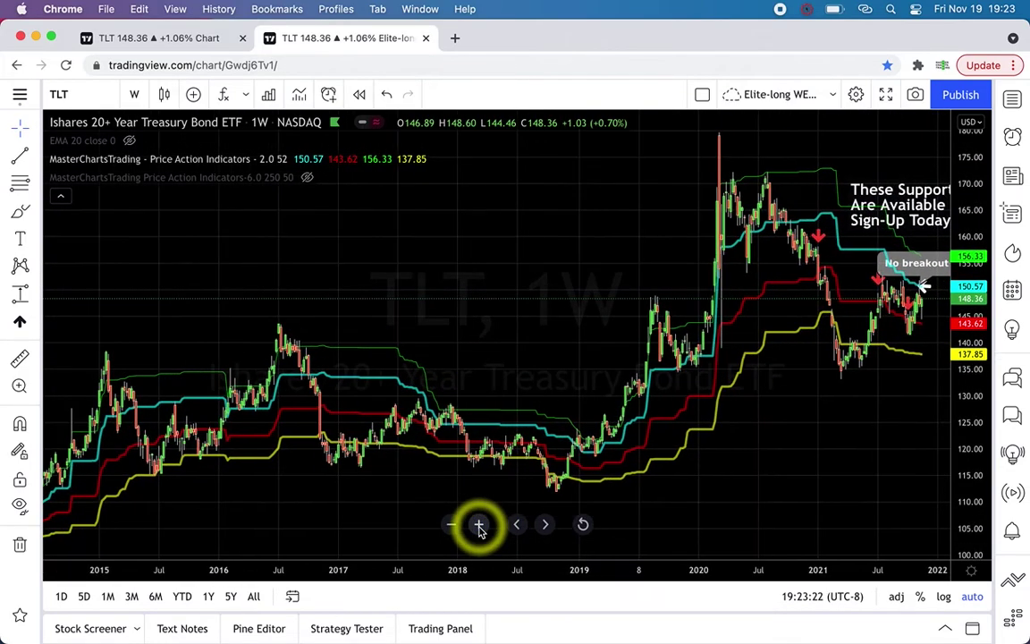
{"action": "left_click", "coordinate": [480, 525]}
{"action": "left_click", "coordinate": [480, 526]}
{"action": "left_click", "coordinate": [480, 525]}
{"action": "left_click", "coordinate": [480, 526]}
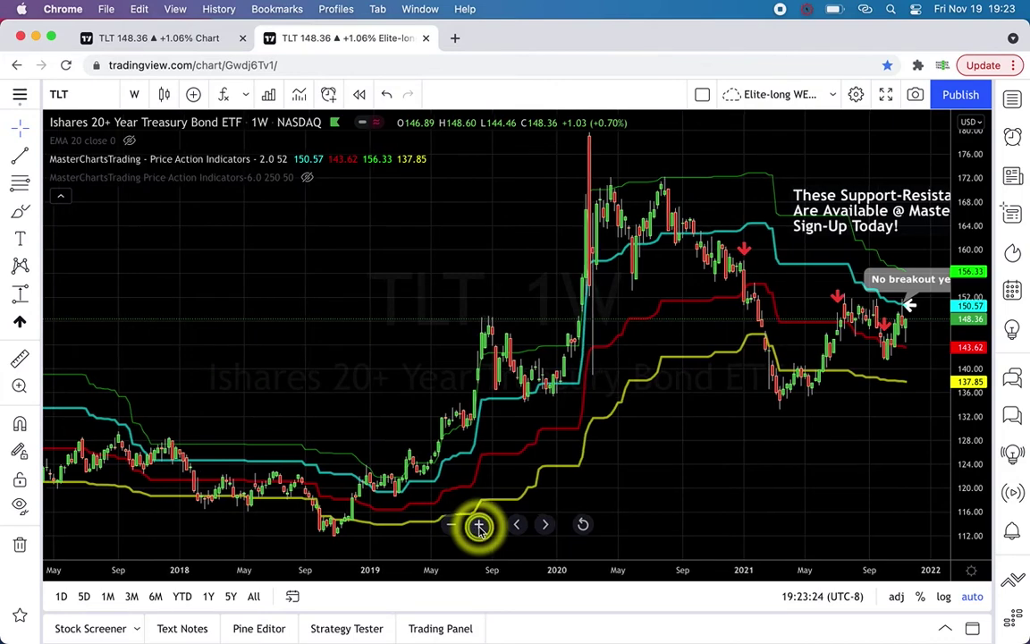
{"action": "left_click", "coordinate": [480, 526]}
{"action": "left_click", "coordinate": [480, 526]}
{"action": "left_click", "coordinate": [480, 525]}
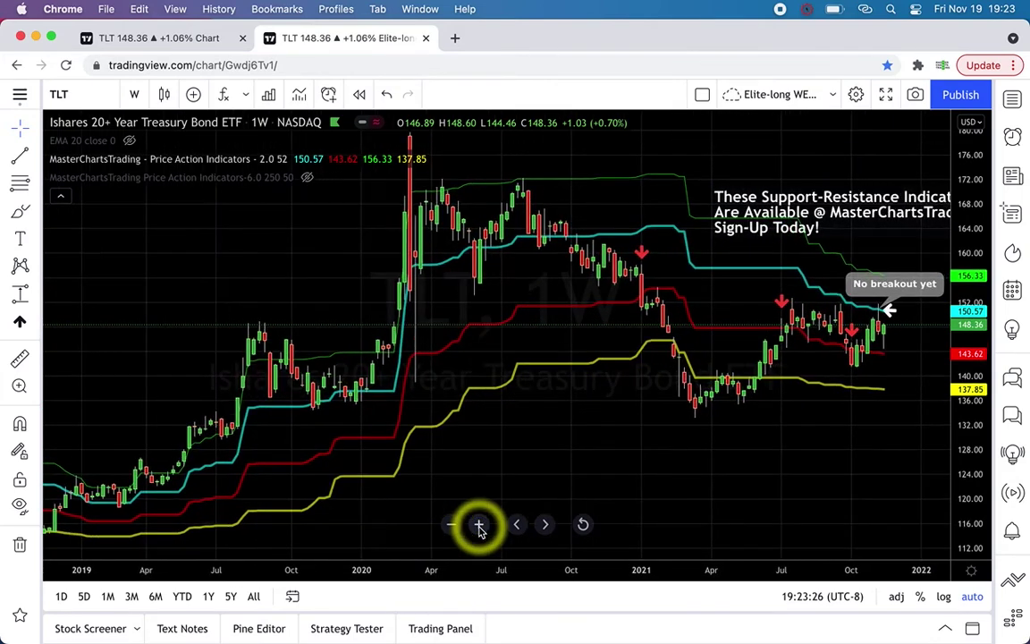
{"action": "left_click", "coordinate": [479, 526]}
{"action": "left_click", "coordinate": [479, 526]}
{"action": "left_click", "coordinate": [479, 526]}
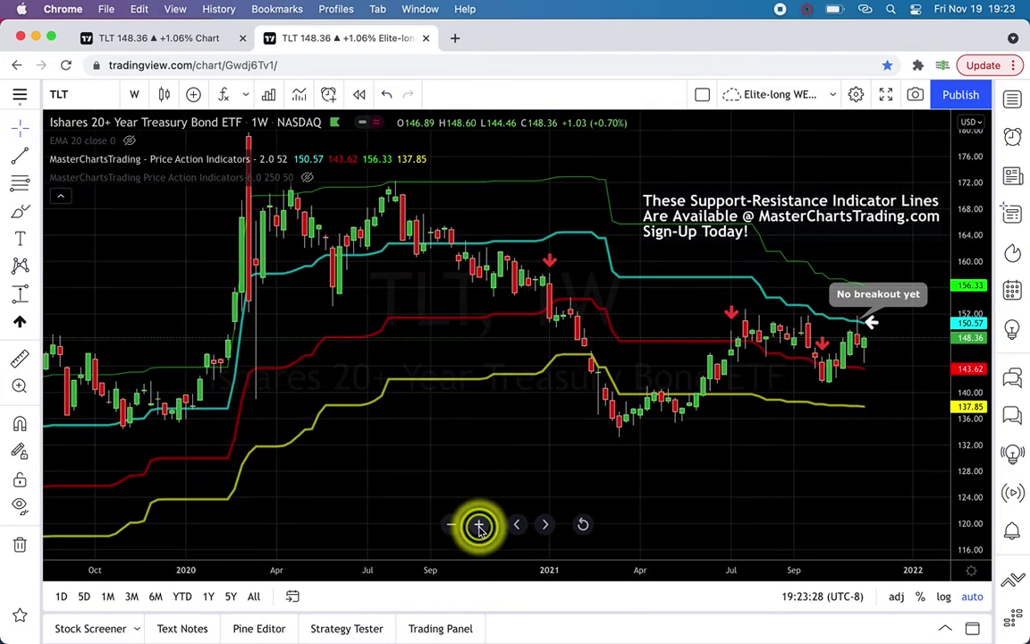
{"action": "left_click", "coordinate": [479, 525]}
Move the "No breakout yet" callout slightly higher above the latest weekly TLT candles and deselect it
{"action": "scroll", "coordinate": [664, 447], "scroll_direction": "up", "scroll_amount": 3}
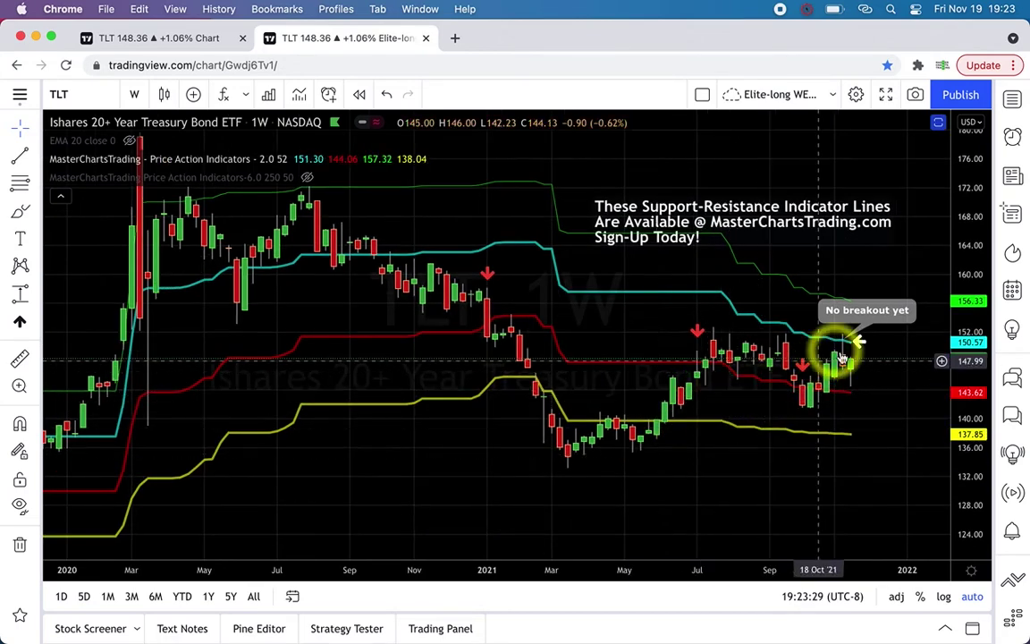
{"action": "left_click_drag", "start_coordinate": [880, 305], "coordinate": [868, 288]}
{"action": "left_click", "coordinate": [873, 419]}
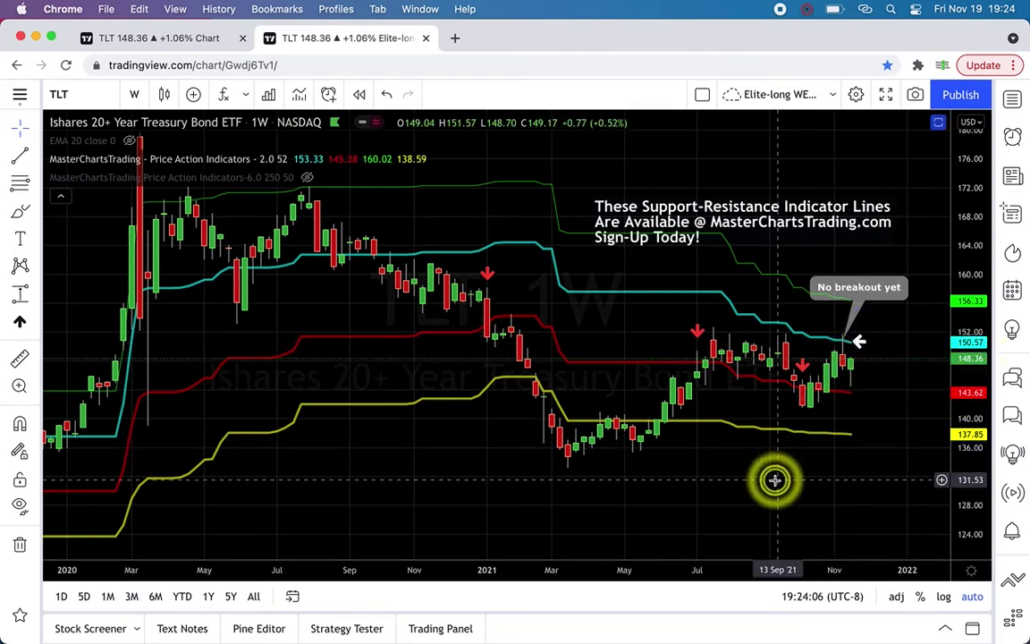
Load CL1! on the weekly chart, show late 2020 onward, and move the sign-up text below the most recent candles
{"action": "key", "text": "space"}
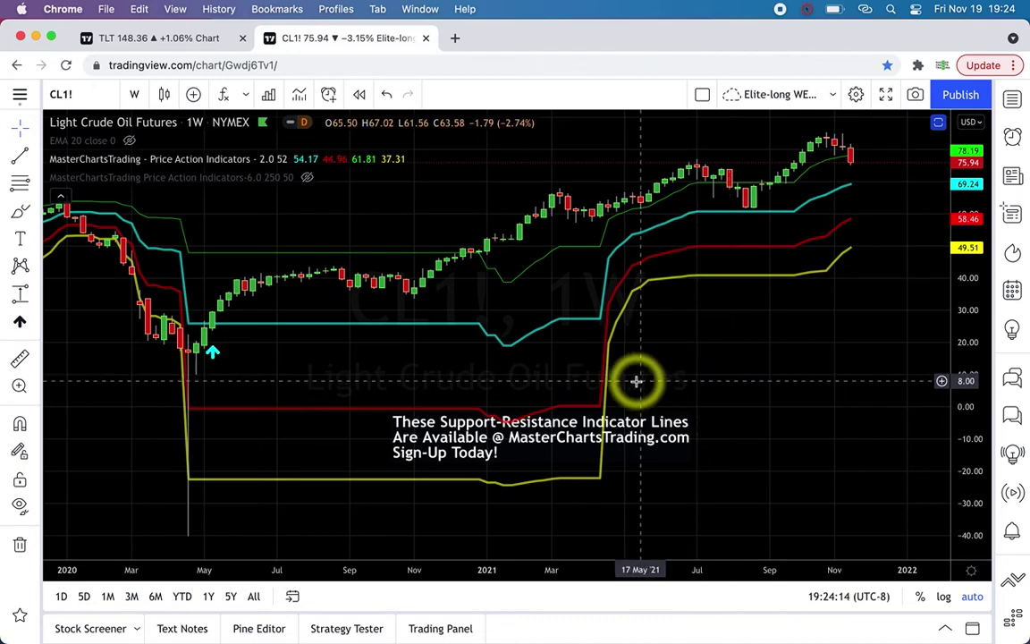
{"action": "mouse_move", "coordinate": [442, 510]}
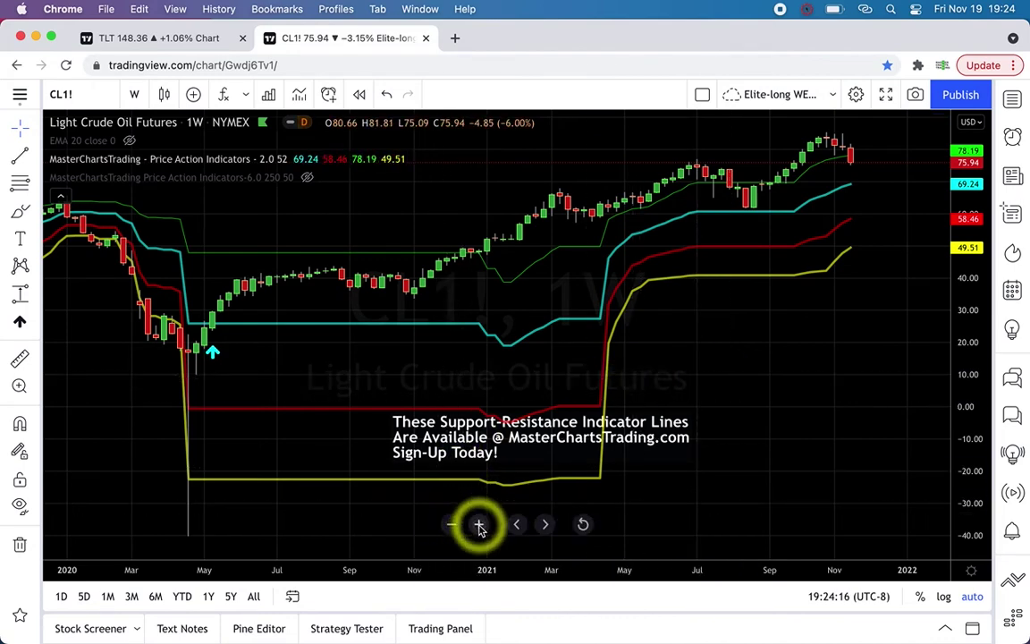
{"action": "left_click", "coordinate": [479, 526]}
{"action": "left_click", "coordinate": [479, 526]}
{"action": "left_click", "coordinate": [479, 526]}
{"action": "left_click", "coordinate": [479, 525]}
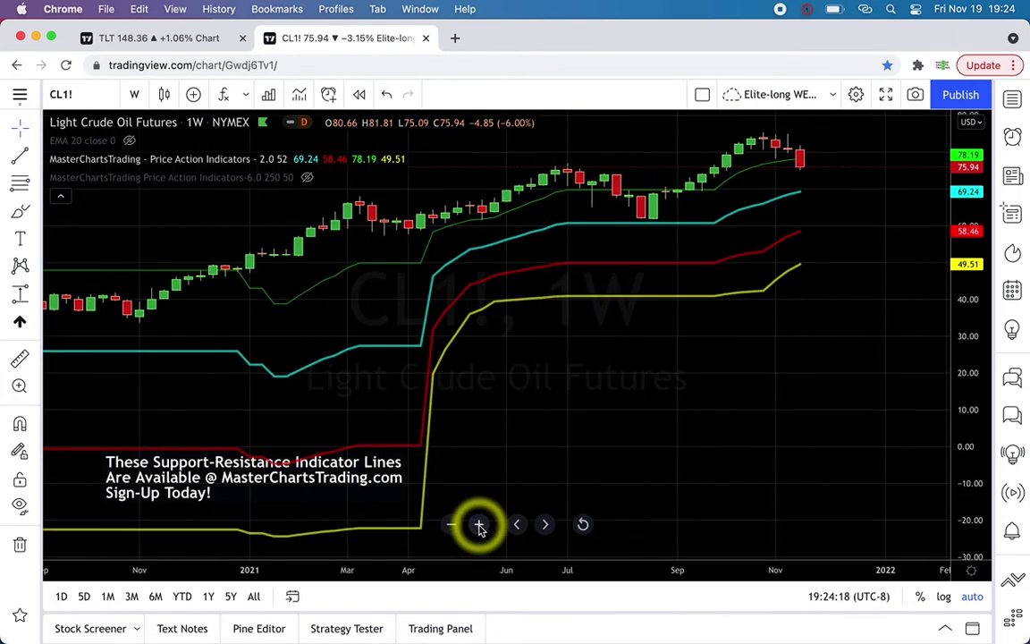
{"action": "left_click_drag", "start_coordinate": [281, 467], "coordinate": [842, 475]}
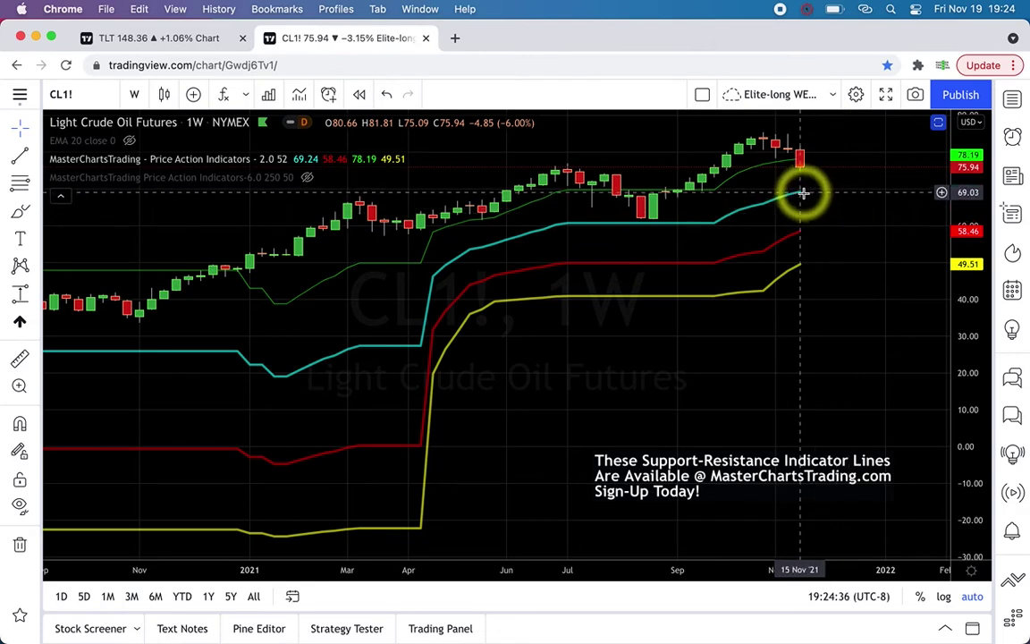
Load CL1! on the daily chart in the other tab and compare it with the Price Action Indicators-6.0 lines hidden and shown
{"action": "left_click", "coordinate": [143, 36]}
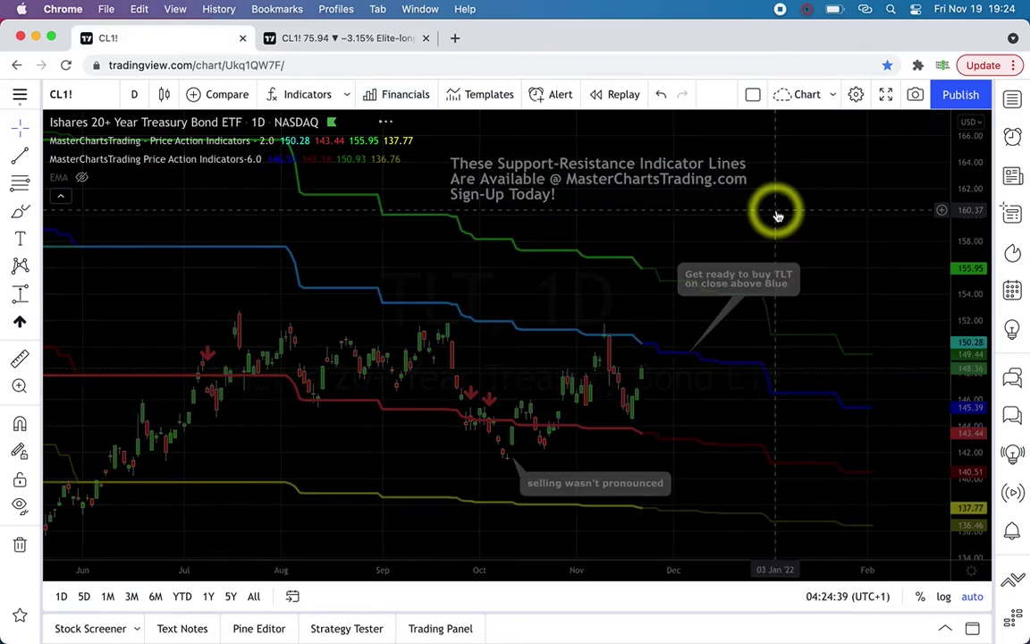
{"action": "left_click", "coordinate": [272, 158]}
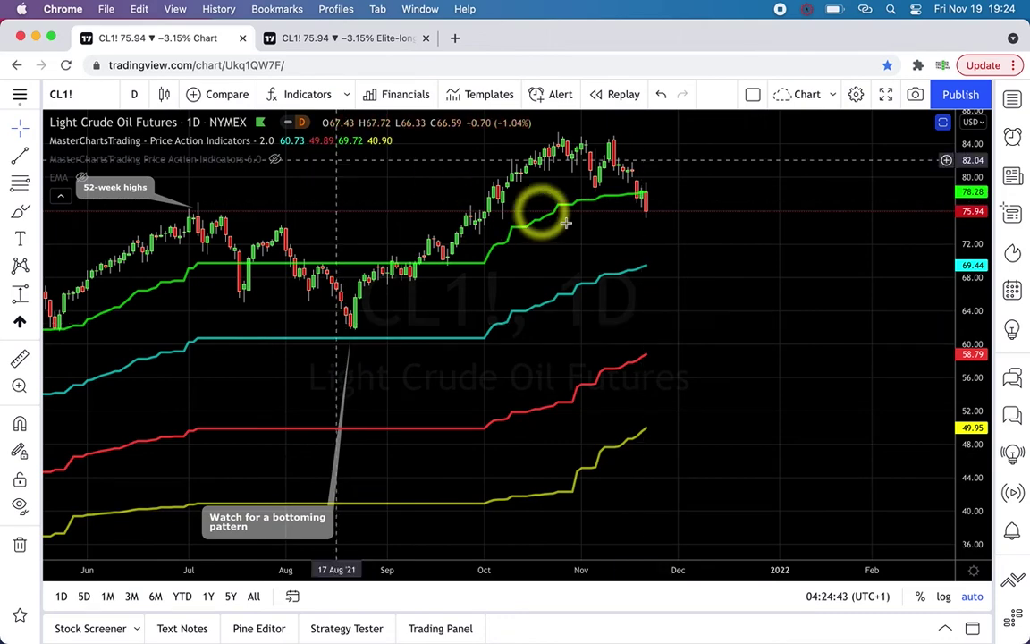
{"action": "left_click", "coordinate": [275, 159]}
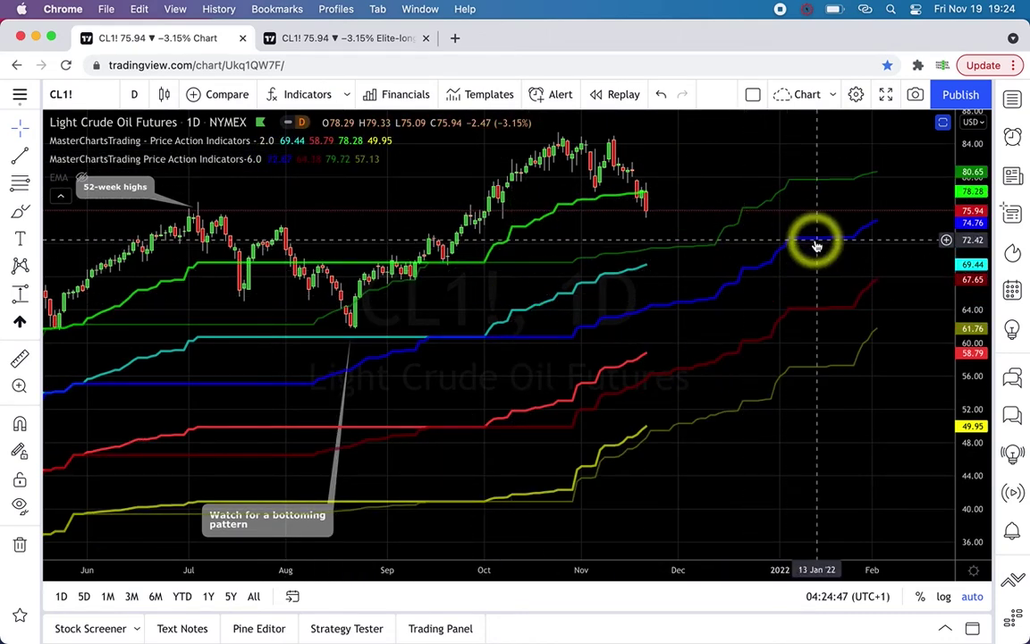
{"action": "mouse_move", "coordinate": [275, 168]}
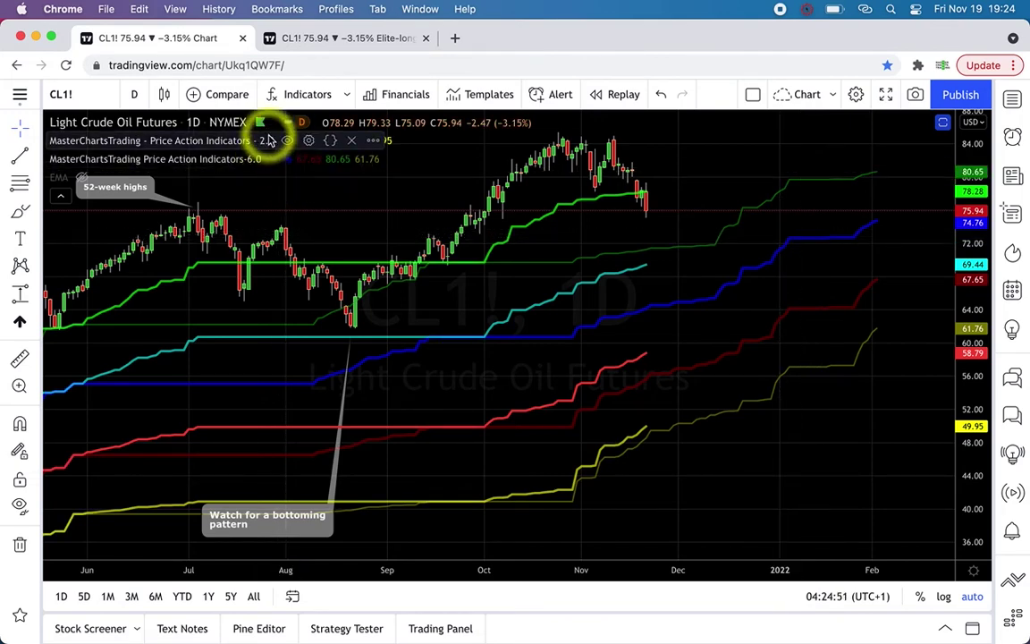
{"action": "left_click", "coordinate": [276, 161]}
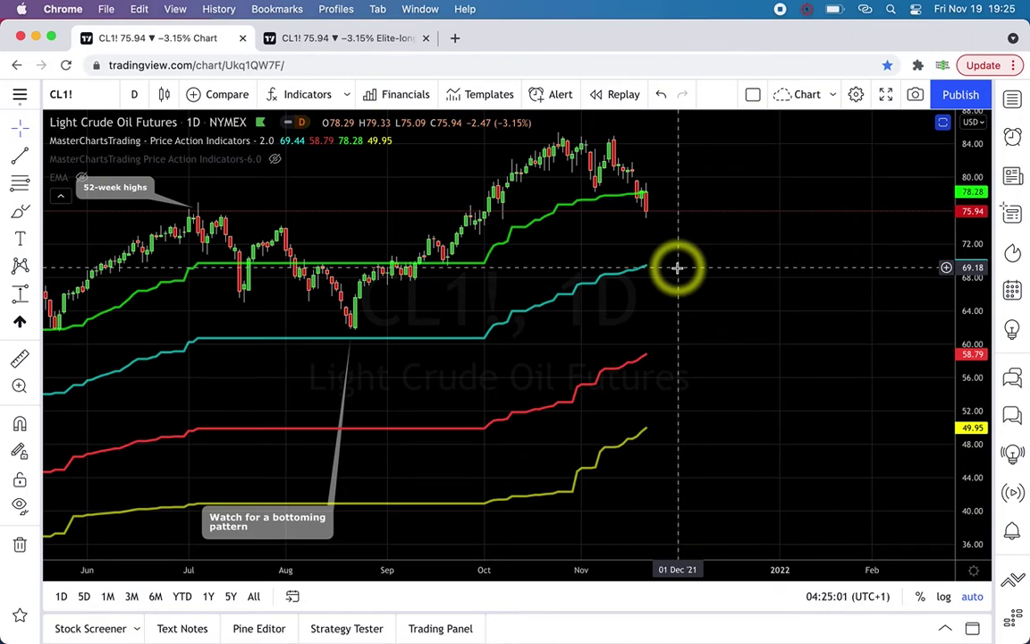
Draw a price range beside the latest daily CL1! candle, from its current price level down to the cyan line
{"action": "scroll", "coordinate": [660, 266], "scroll_direction": "left", "scroll_amount": 5}
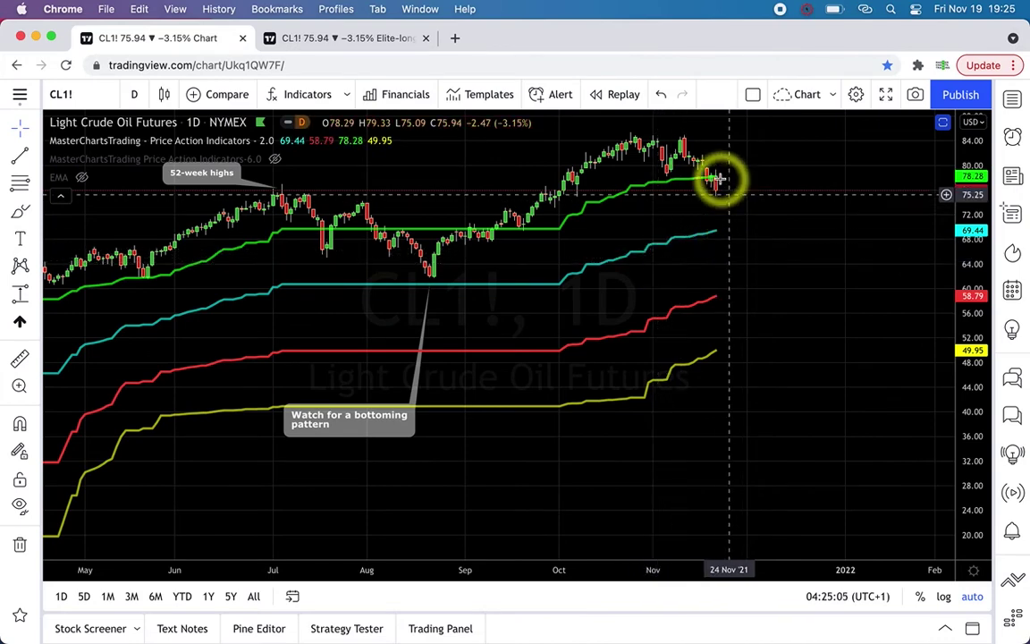
{"action": "left_click", "coordinate": [20, 294]}
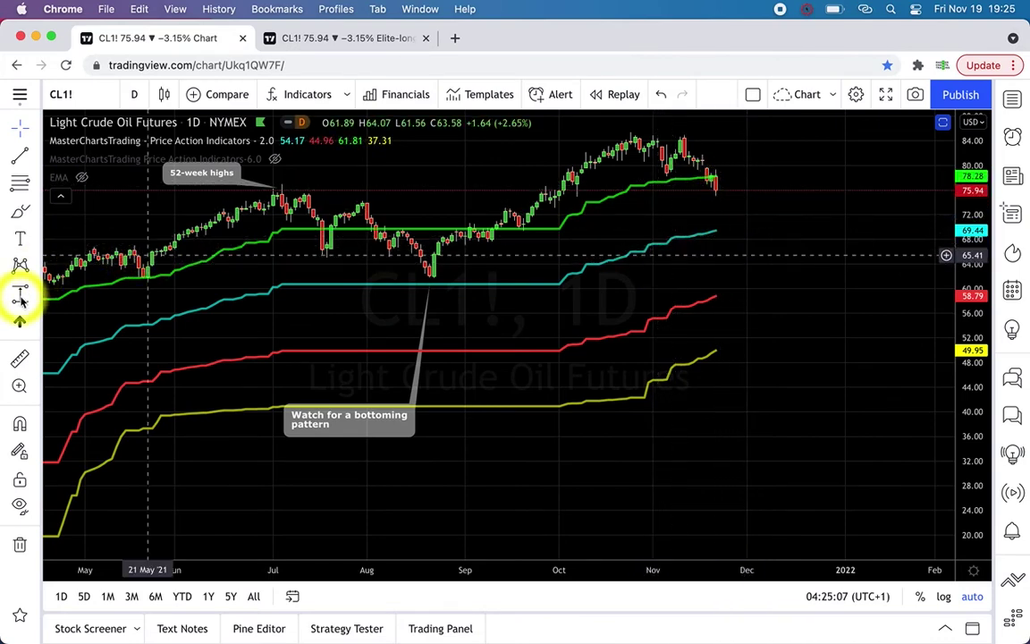
{"action": "left_click", "coordinate": [752, 188]}
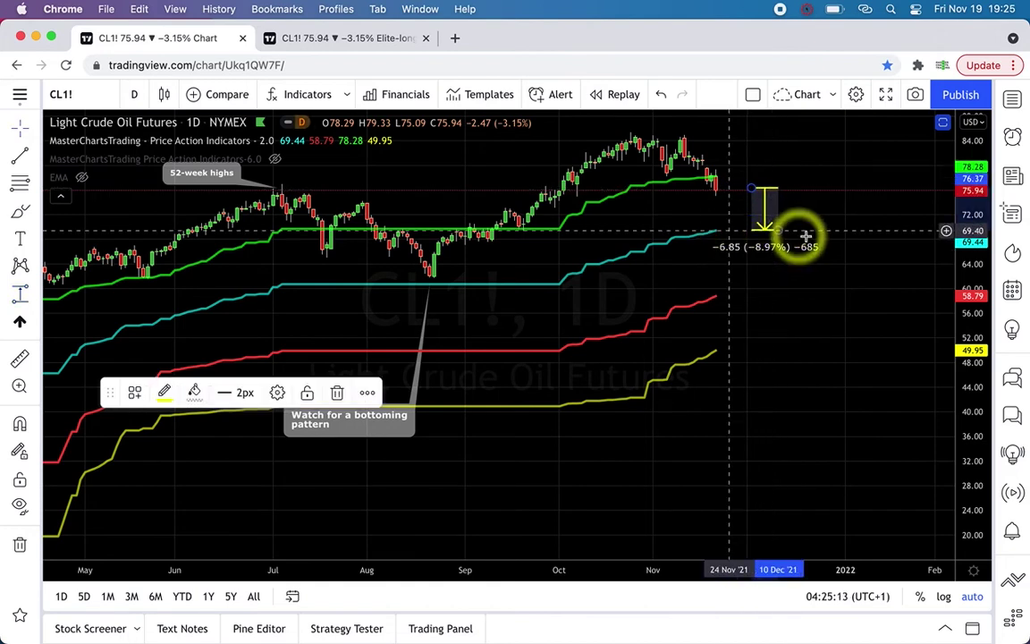
{"action": "left_click", "coordinate": [760, 285]}
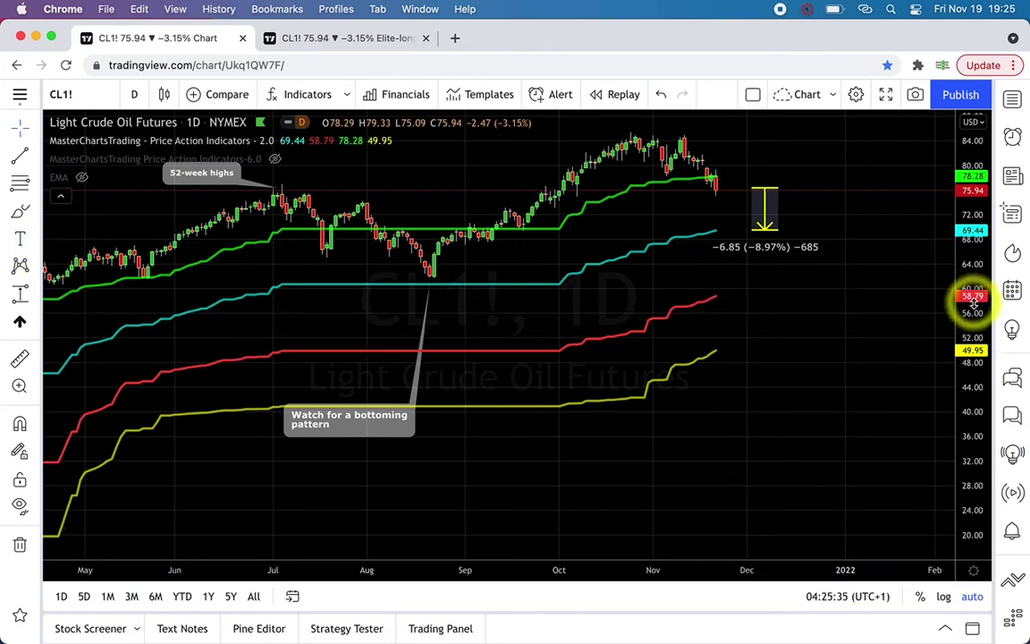
Extend the CL1! price range's lower end down to near the red line and deselect the drawing
{"action": "left_click", "coordinate": [774, 234]}
{"action": "left_click_drag", "start_coordinate": [774, 234], "coordinate": [778, 291]}
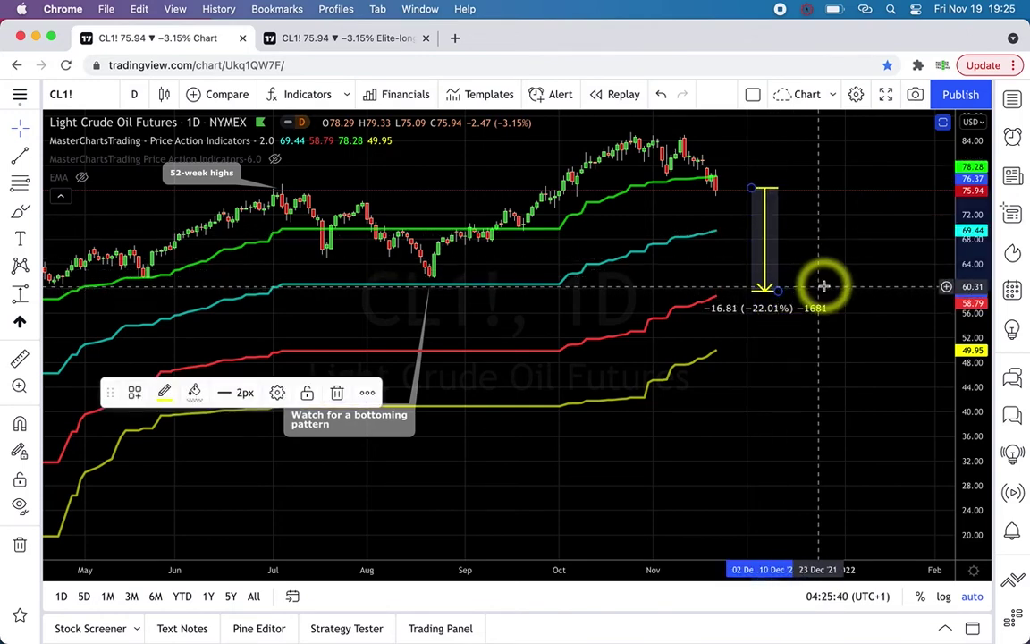
{"action": "left_click", "coordinate": [823, 285]}
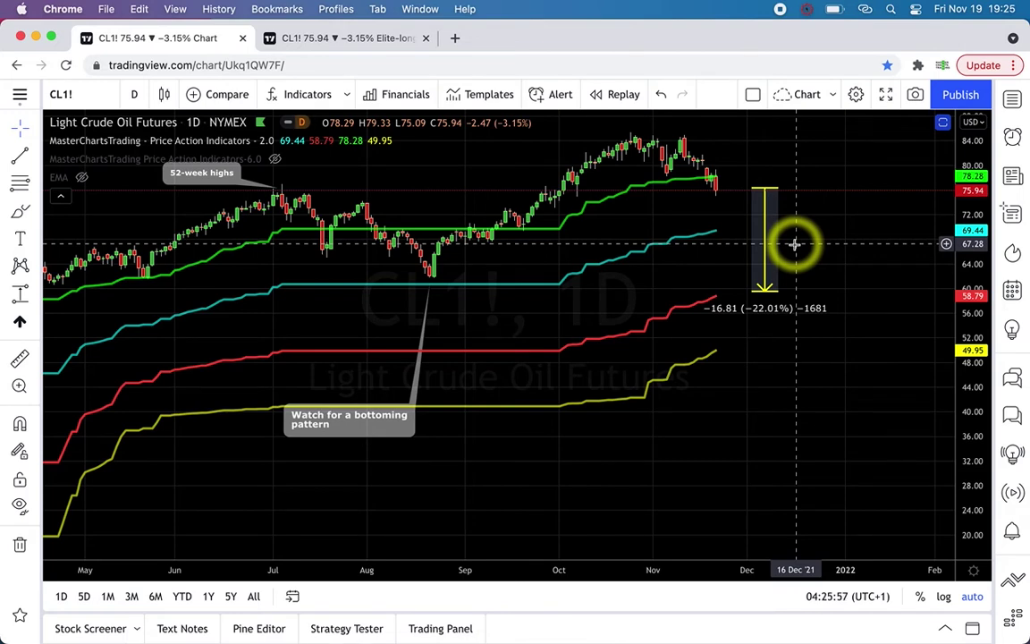
Load DXY on the daily chart and examine the arrow signals from July 13, 2021 up to the white September arrow
{"action": "key", "text": "space"}
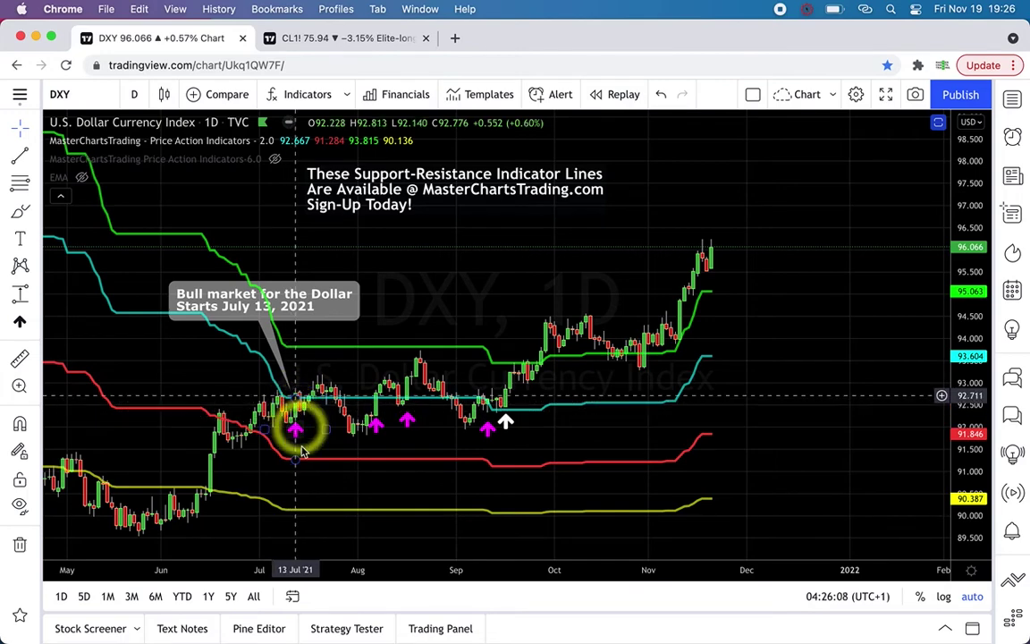
{"action": "left_click", "coordinate": [505, 421]}
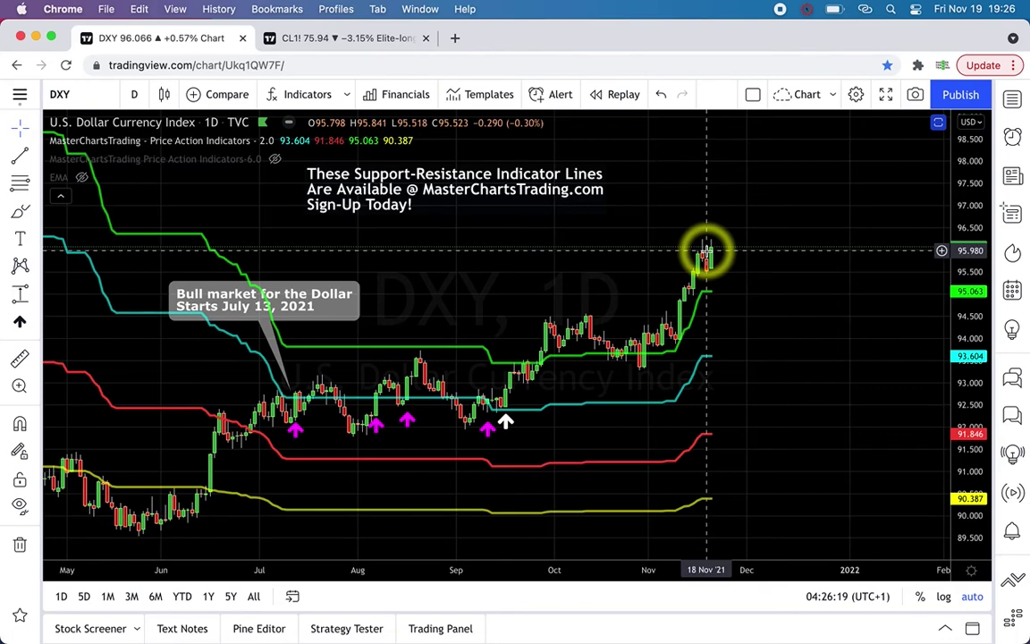
{"action": "mouse_move", "coordinate": [503, 423]}
{"action": "left_mouse_down"}
{"action": "mouse_move", "coordinate": [494, 420]}
{"action": "mouse_move", "coordinate": [505, 421]}
{"action": "left_mouse_up"}
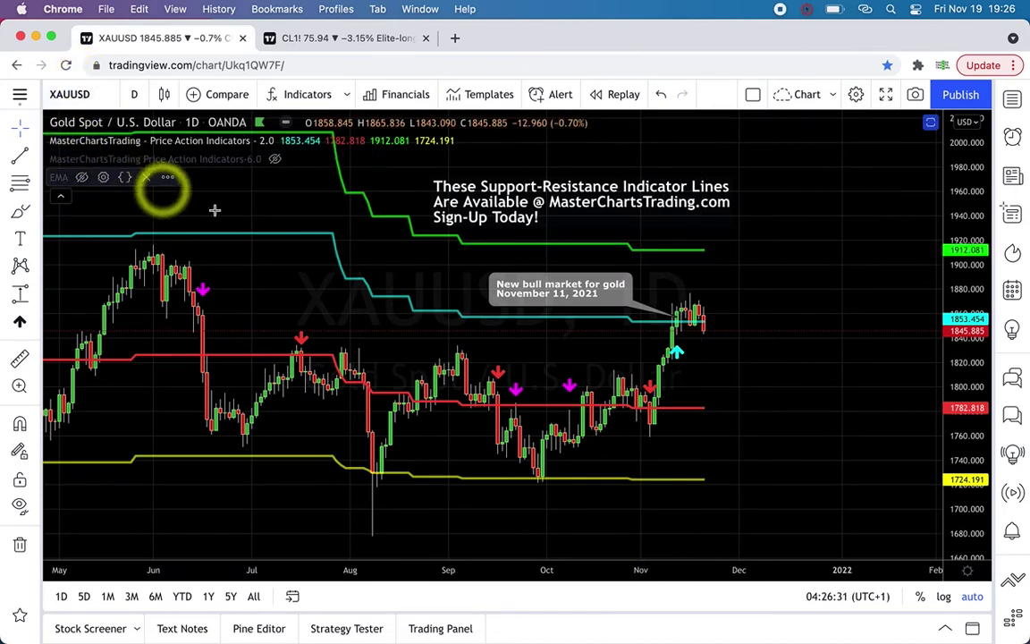
Load XAUUSD on the daily chart, and load DXY followed by XAUUSD on the weekly chart in the other tab
{"action": "scroll", "coordinate": [346, 288], "scroll_direction": "left", "scroll_amount": 5}
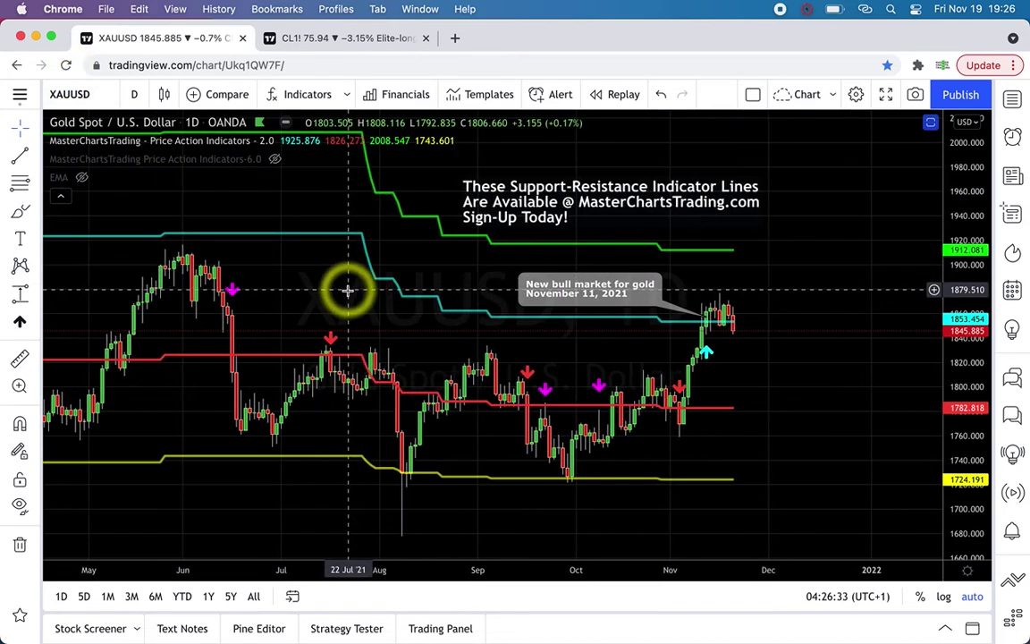
{"action": "scroll", "coordinate": [347, 289], "scroll_direction": "left", "scroll_amount": 5}
{"action": "left_click", "coordinate": [346, 37]}
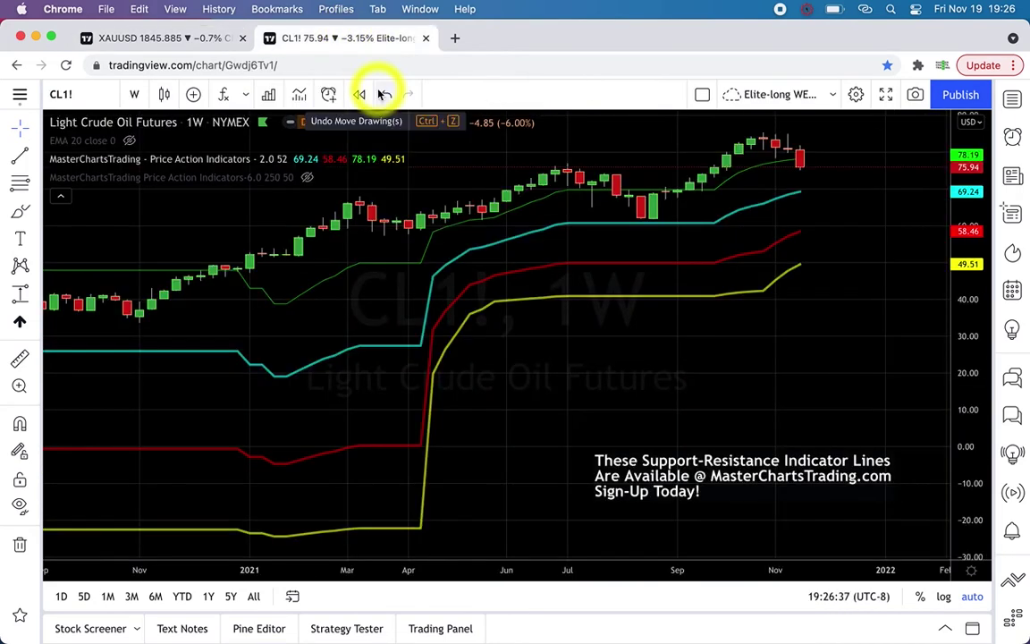
{"action": "key", "text": "space"}
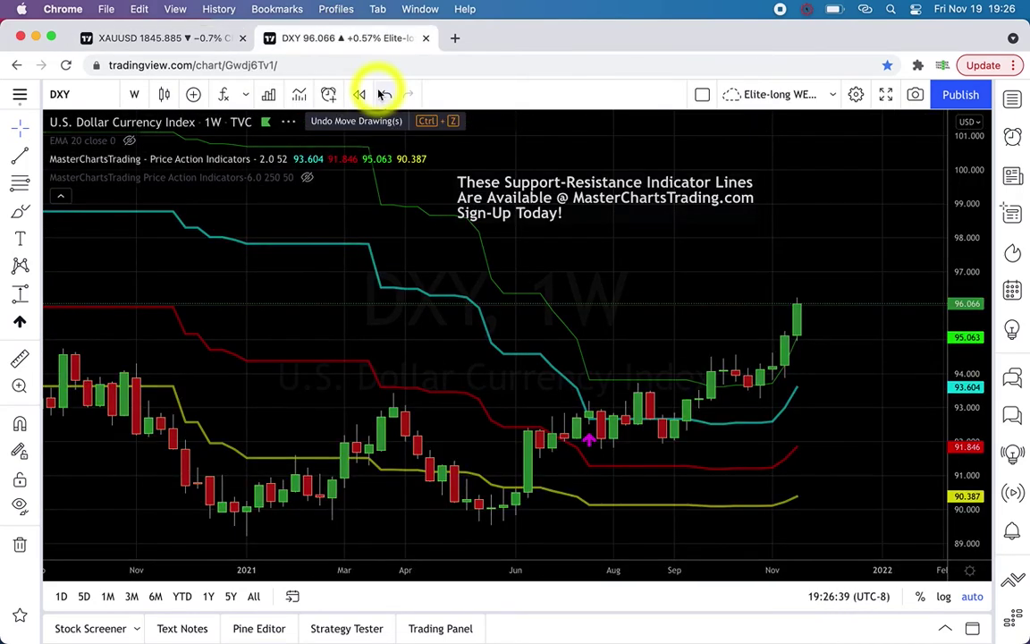
{"action": "key", "text": "space"}
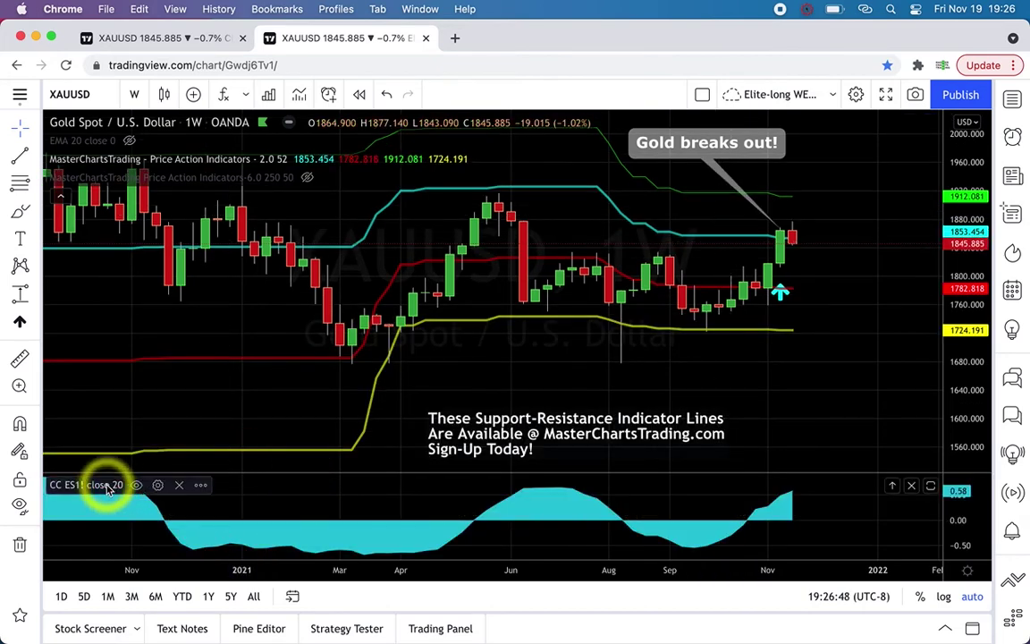
Set the comparison symbol of the correlation coefficient indicator to DXY on the weekly XAUUSD chart
{"action": "left_click", "coordinate": [160, 486]}
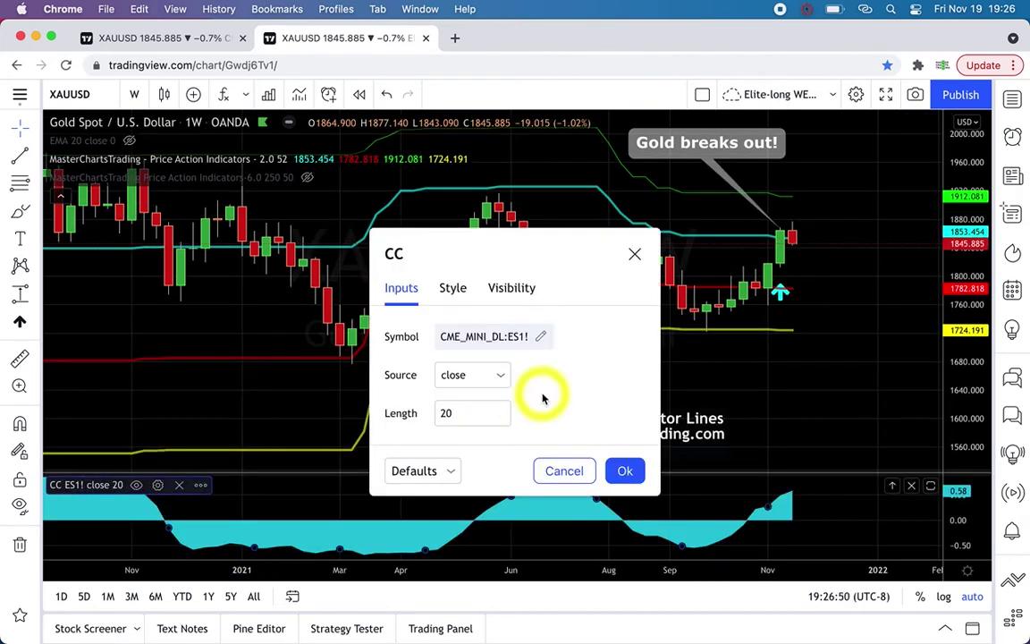
{"action": "left_click", "coordinate": [471, 345]}
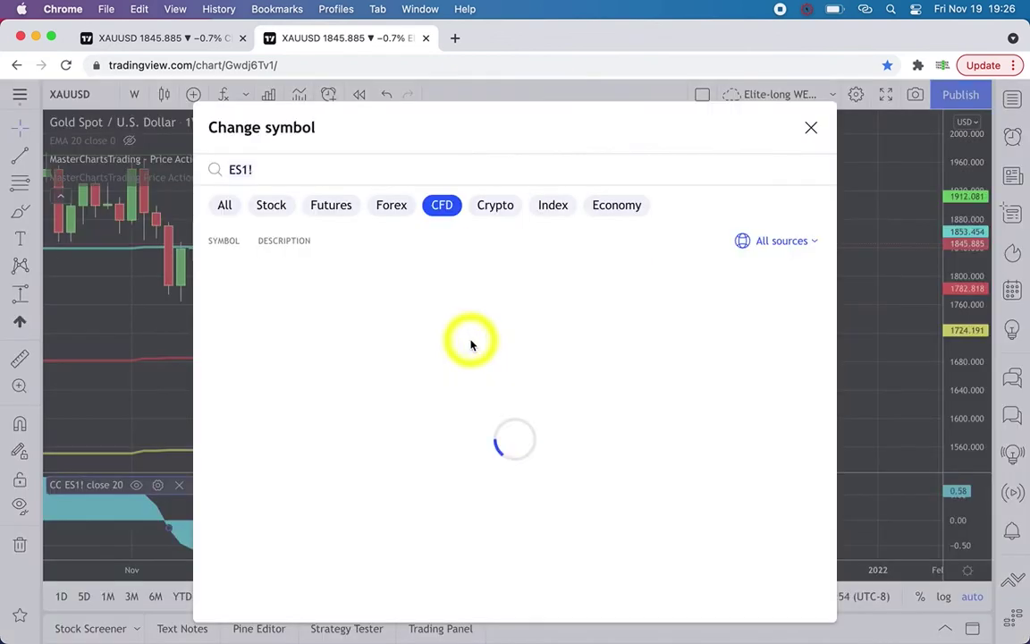
{"action": "type", "text": "DXY"}
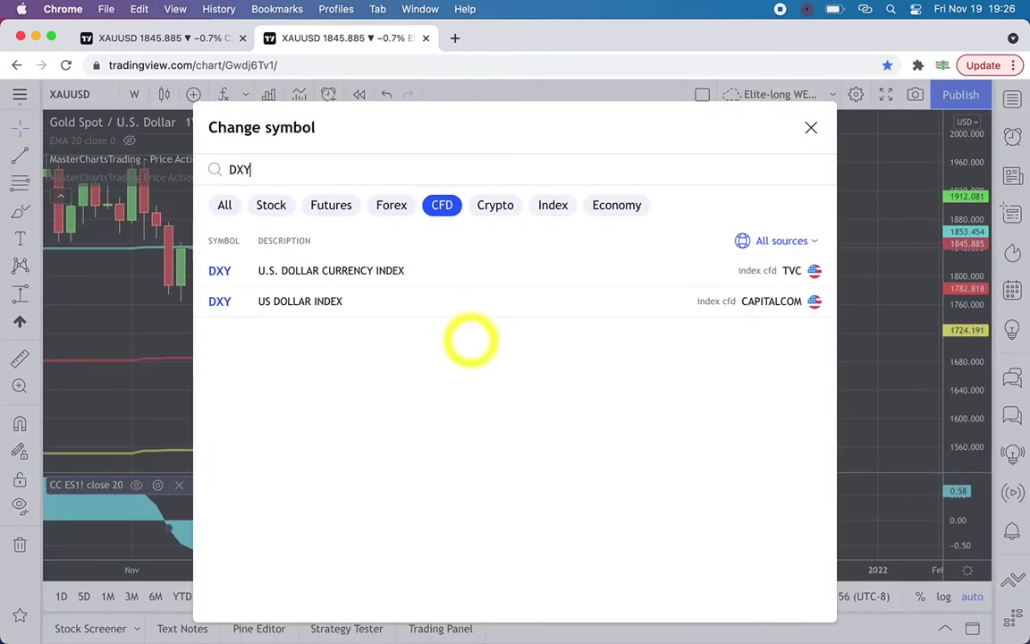
{"action": "key", "text": "Return"}
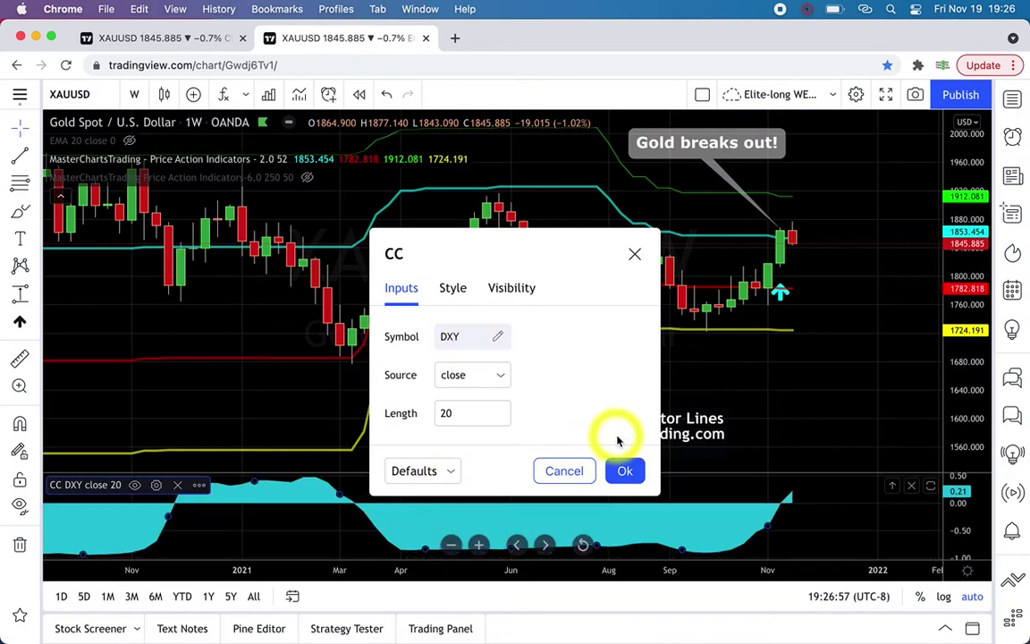
{"action": "left_click", "coordinate": [623, 469]}
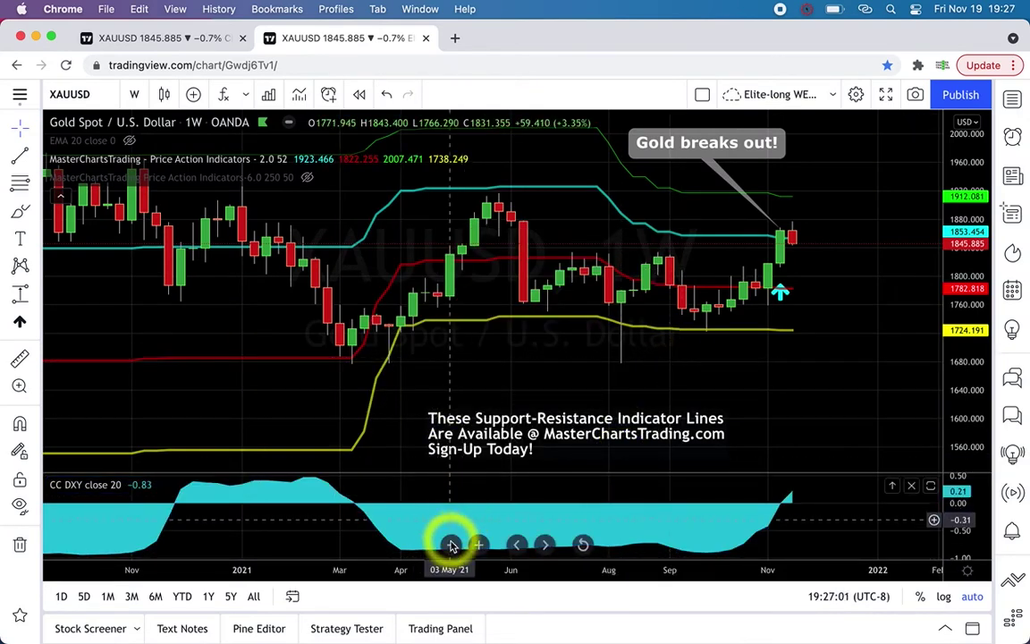
Examine the long-term correlation between gold and DXY on the weekly chart, going back to 2008
{"action": "left_click", "coordinate": [450, 545]}
{"action": "left_click", "coordinate": [450, 545]}
{"action": "left_click", "coordinate": [451, 544]}
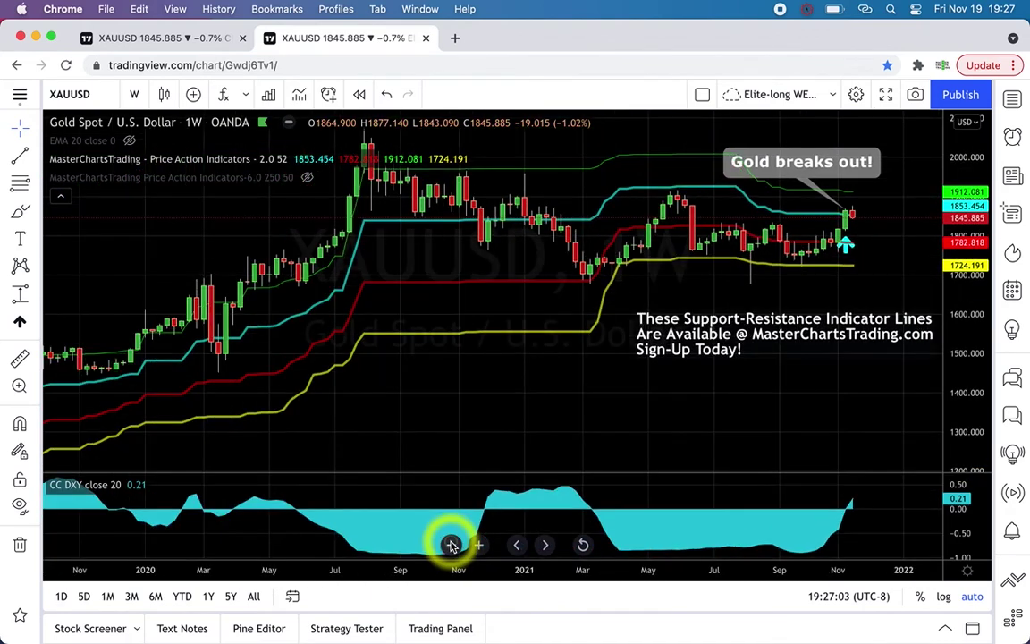
{"action": "left_click", "coordinate": [451, 544]}
{"action": "left_click", "coordinate": [451, 544]}
{"action": "left_click", "coordinate": [451, 544]}
{"action": "left_click", "coordinate": [450, 545]}
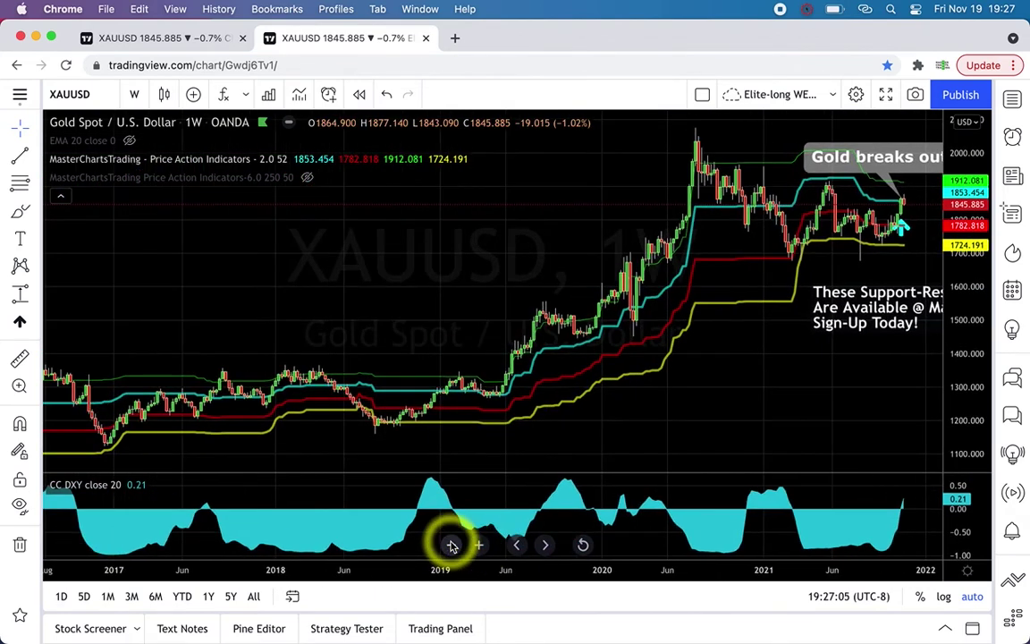
{"action": "left_click", "coordinate": [450, 544]}
{"action": "left_click", "coordinate": [451, 544]}
{"action": "left_click", "coordinate": [451, 545]}
{"action": "left_click", "coordinate": [451, 544]}
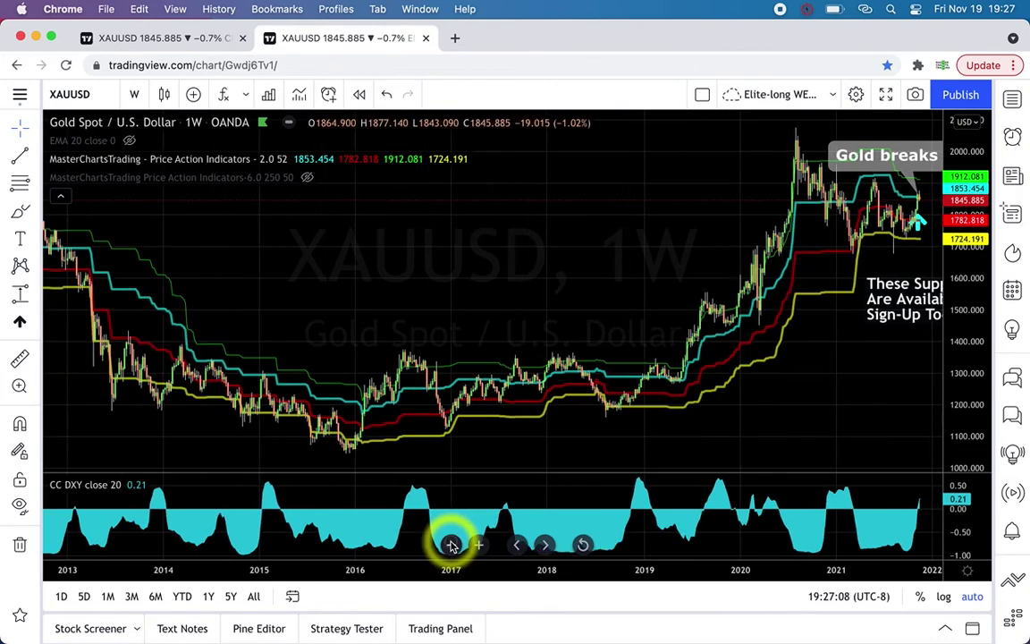
{"action": "left_click", "coordinate": [450, 544]}
{"action": "left_click", "coordinate": [450, 545]}
{"action": "left_click", "coordinate": [450, 544]}
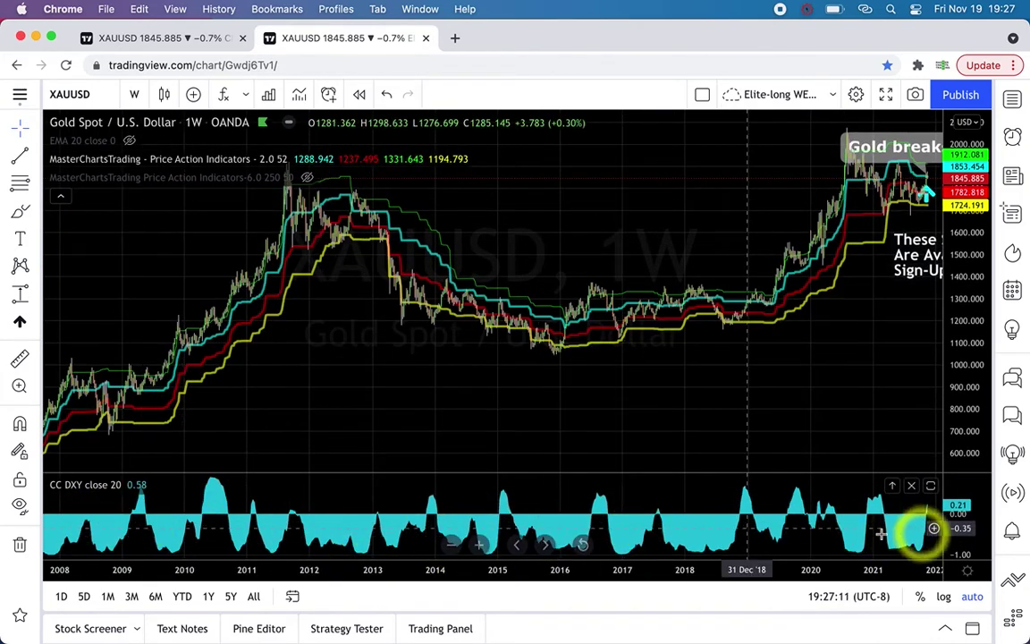
Examine the gold and DXY correlation more closely from 2019 up to the latest weekly bars
{"action": "left_click", "coordinate": [479, 544]}
{"action": "left_click", "coordinate": [479, 545]}
{"action": "left_click", "coordinate": [479, 544]}
{"action": "left_click", "coordinate": [479, 544]}
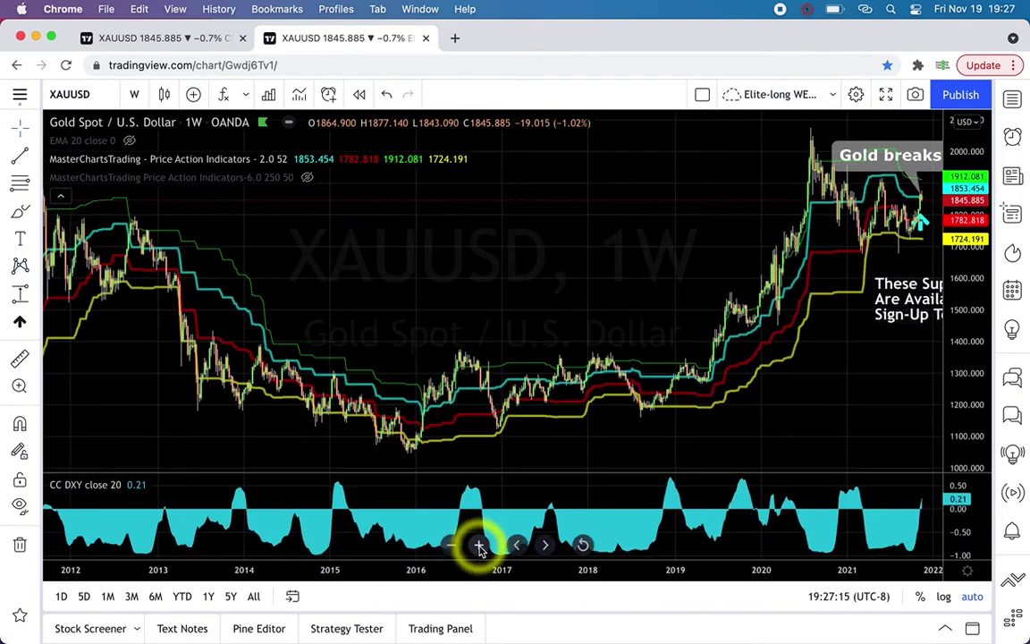
{"action": "left_click", "coordinate": [479, 544]}
{"action": "left_click", "coordinate": [480, 545]}
{"action": "left_click", "coordinate": [480, 544]}
{"action": "left_click", "coordinate": [479, 545]}
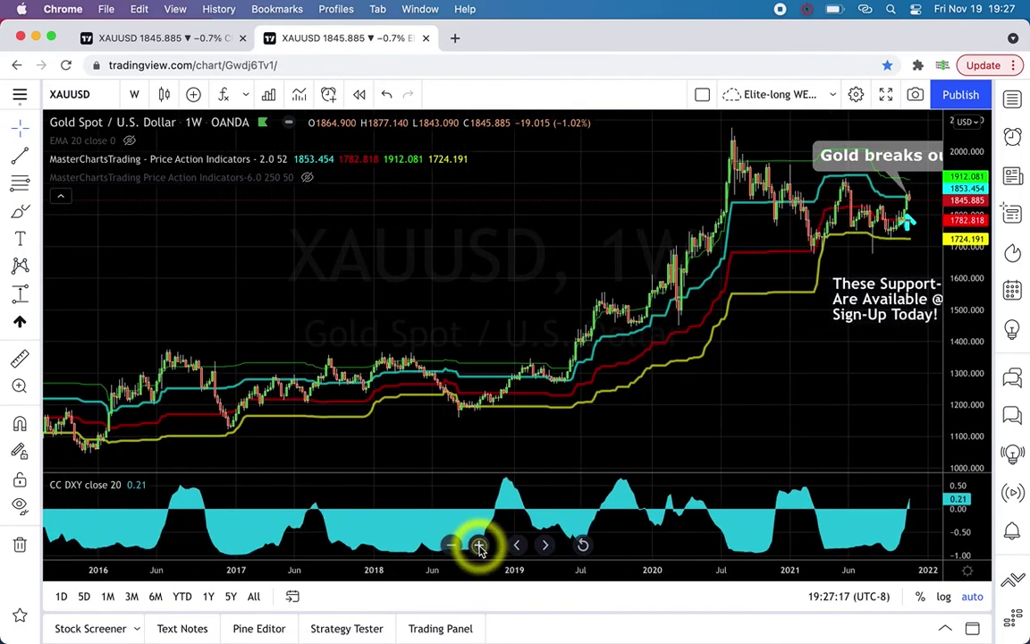
{"action": "left_click", "coordinate": [480, 544]}
{"action": "left_click", "coordinate": [479, 544]}
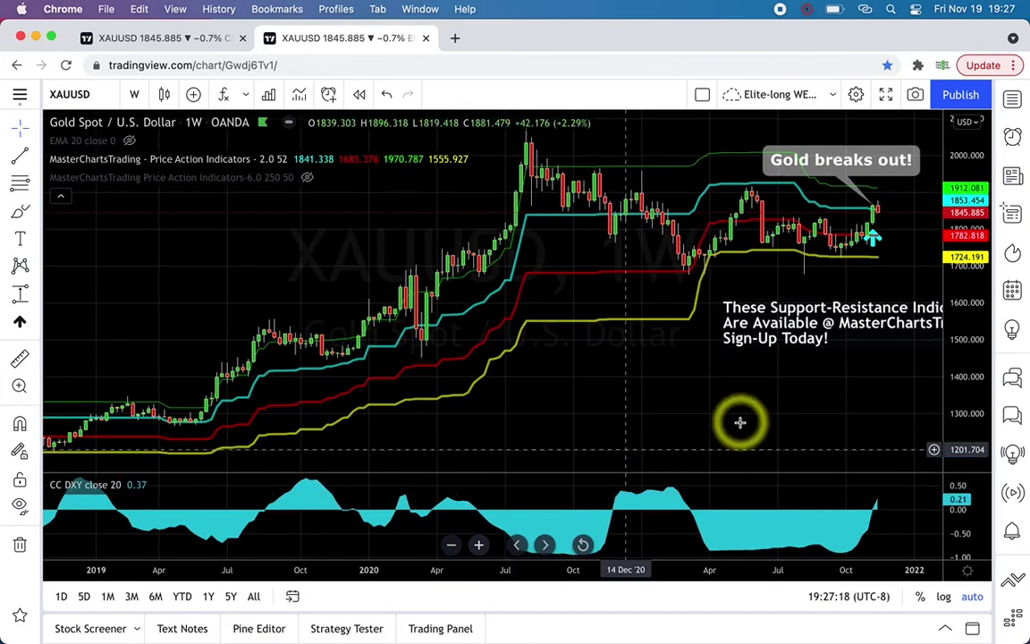
Maximize the weekly gold price pane over the correlation pane, showing the bars from mid-2020 onward
{"action": "double_click", "coordinate": [740, 422]}
{"action": "double_click", "coordinate": [767, 443]}
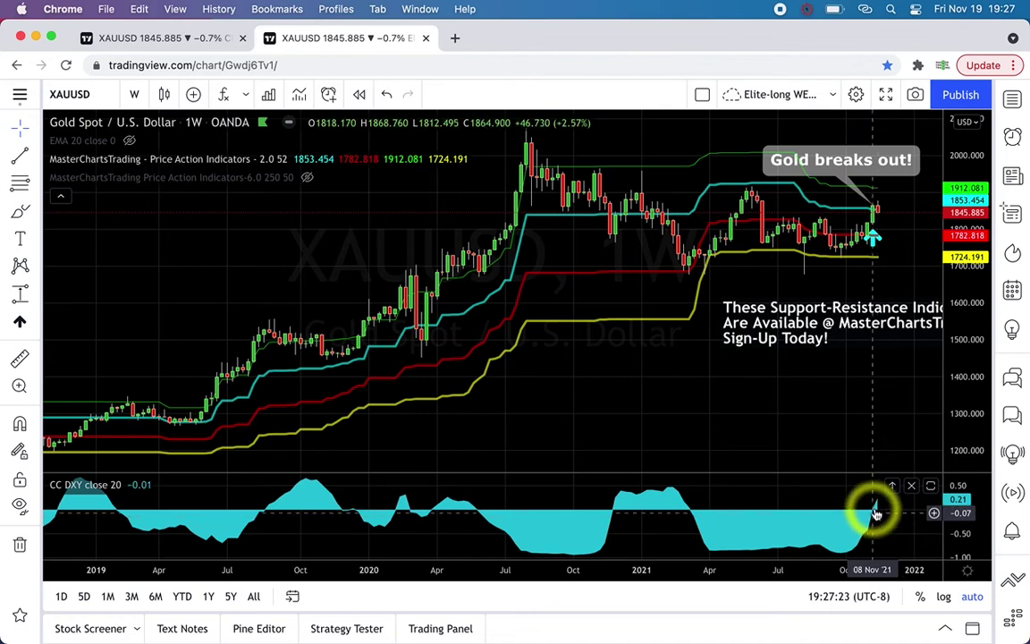
{"action": "left_click", "coordinate": [891, 488]}
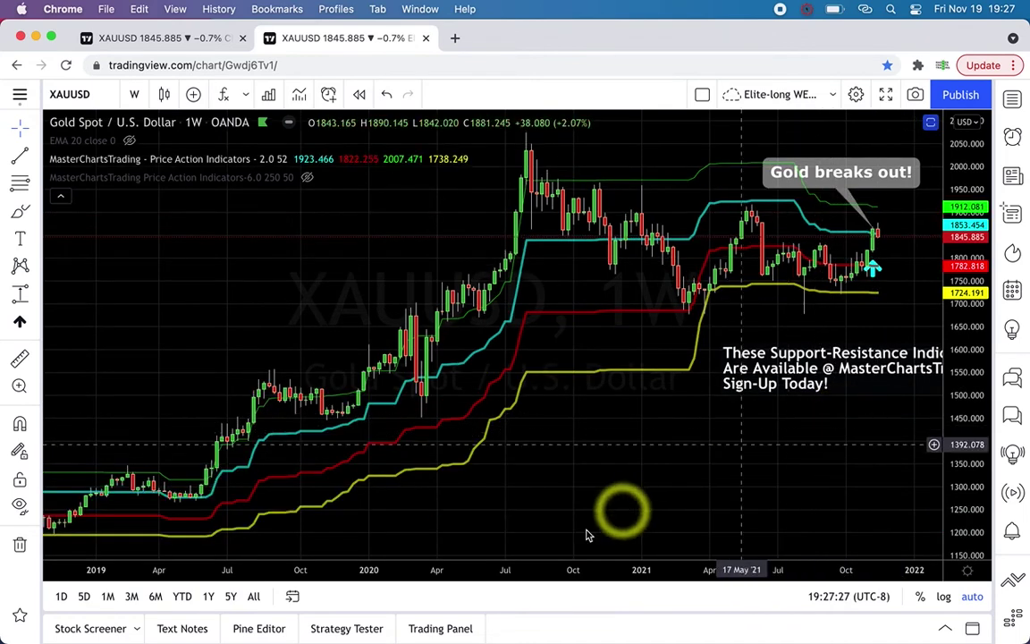
{"action": "left_click", "coordinate": [478, 525]}
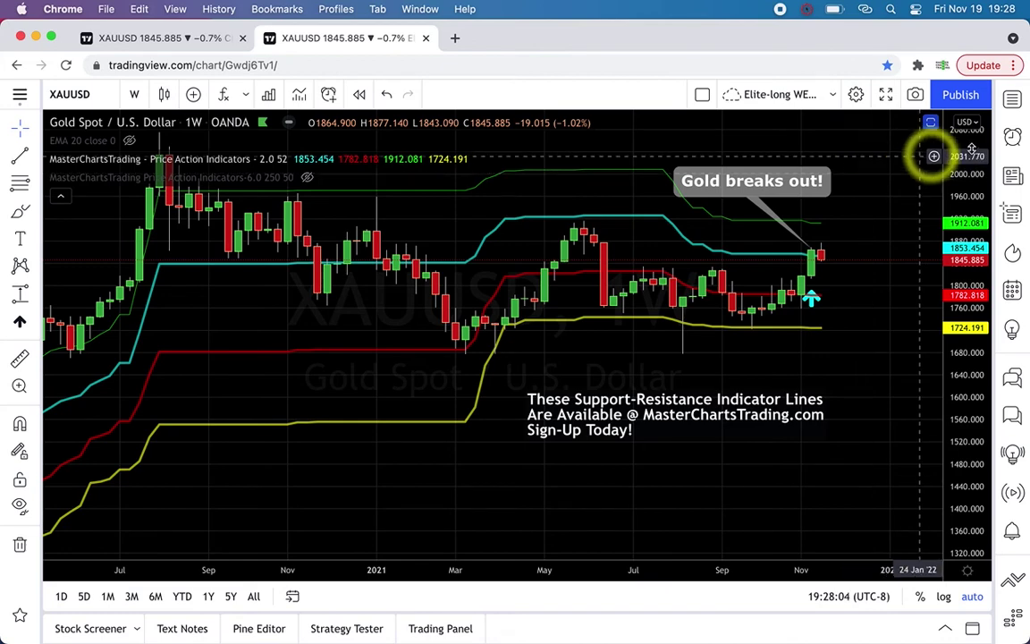
Open the Green list watchlist, look through its symbols down to YPF, and close the list
{"action": "left_click", "coordinate": [1013, 100]}
{"action": "scroll", "coordinate": [862, 361], "scroll_direction": "down", "scroll_amount": 3}
{"action": "scroll", "coordinate": [865, 368], "scroll_direction": "down", "scroll_amount": 6}
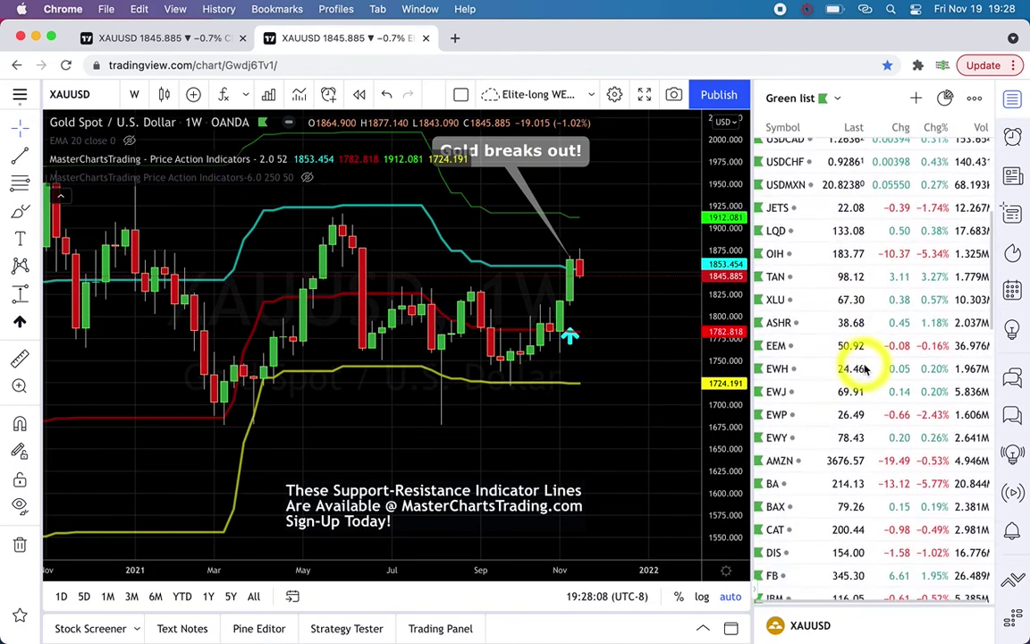
{"action": "scroll", "coordinate": [864, 369], "scroll_direction": "down", "scroll_amount": 10}
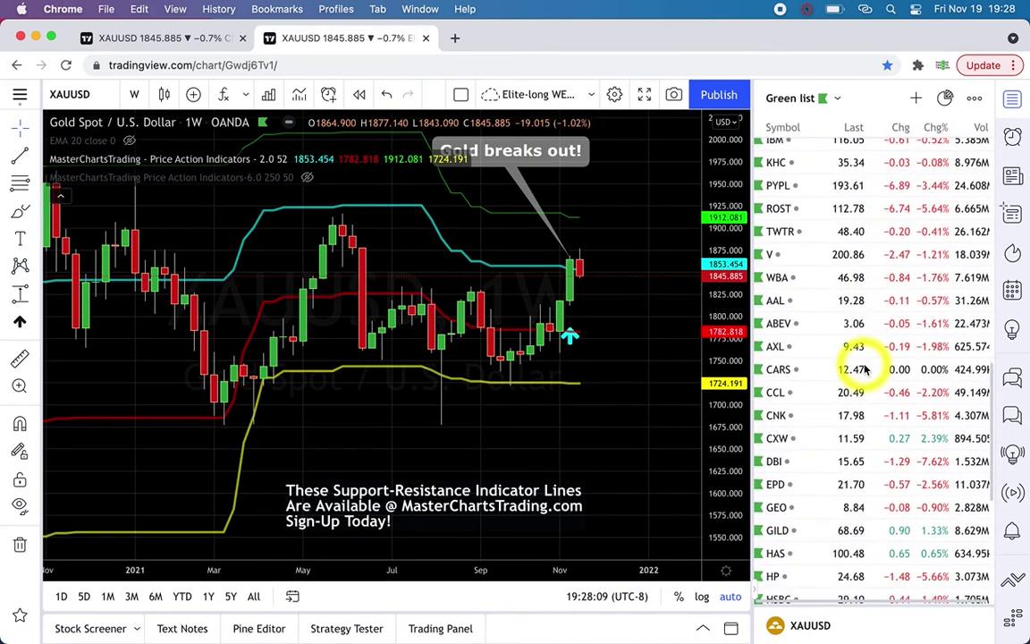
{"action": "scroll", "coordinate": [863, 367], "scroll_direction": "down", "scroll_amount": 2}
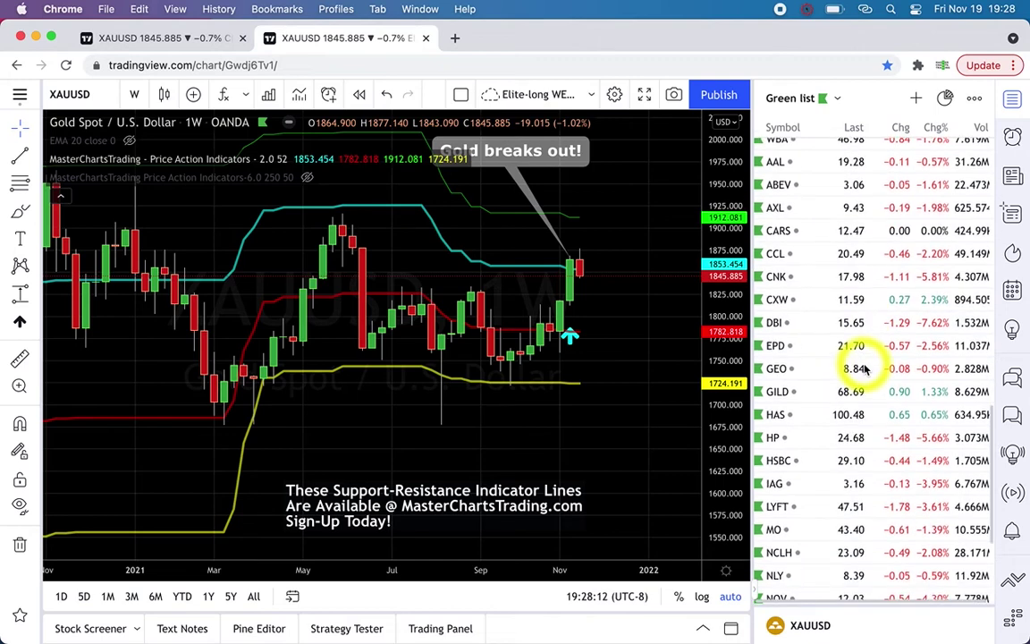
{"action": "scroll", "coordinate": [803, 462], "scroll_direction": "down", "scroll_amount": 2}
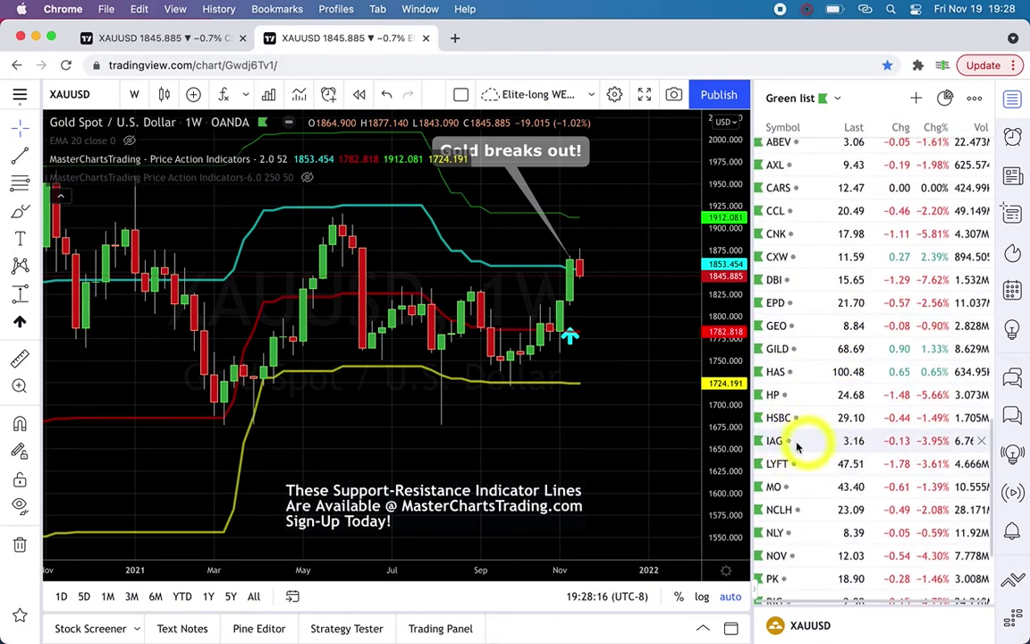
{"action": "scroll", "coordinate": [815, 447], "scroll_direction": "down", "scroll_amount": 6}
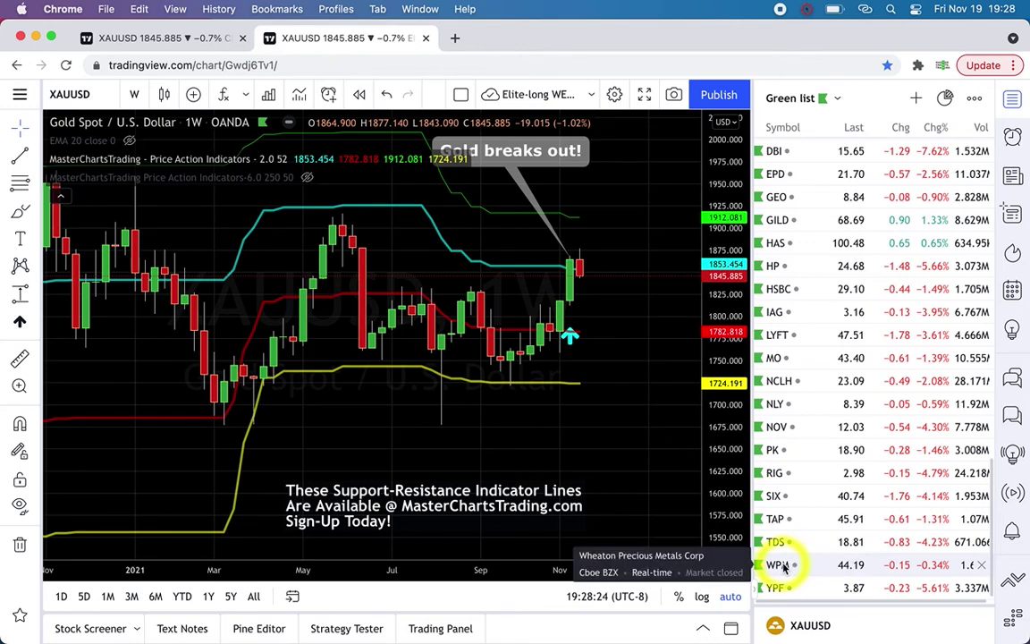
{"action": "left_click", "coordinate": [1011, 101]}
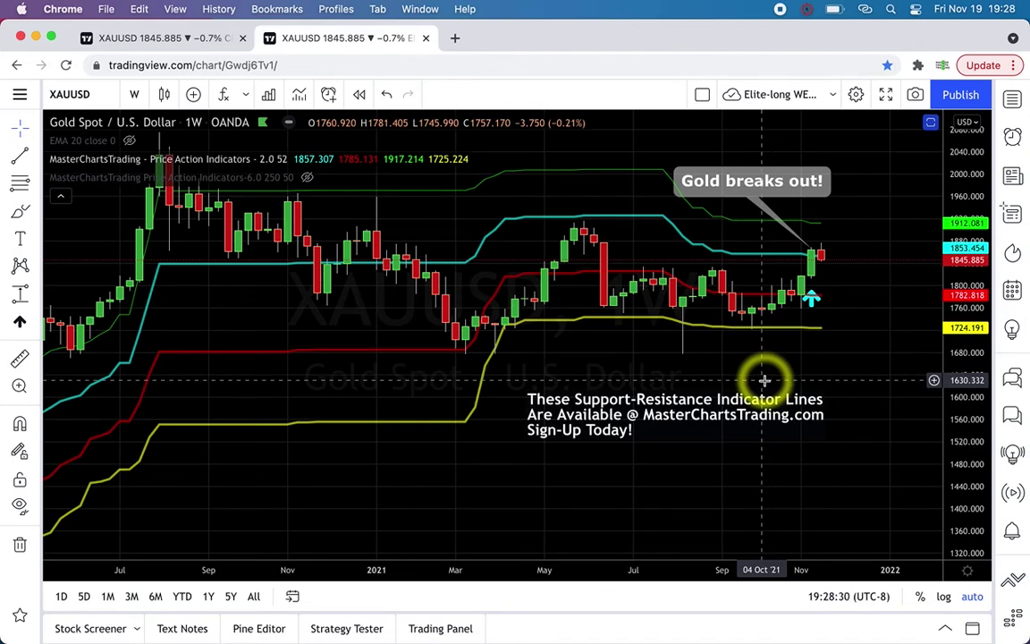
Load DXY on the weekly chart in place of XAUUSD
{"action": "type", "text": "DXY"}
{"action": "key", "text": "Return"}
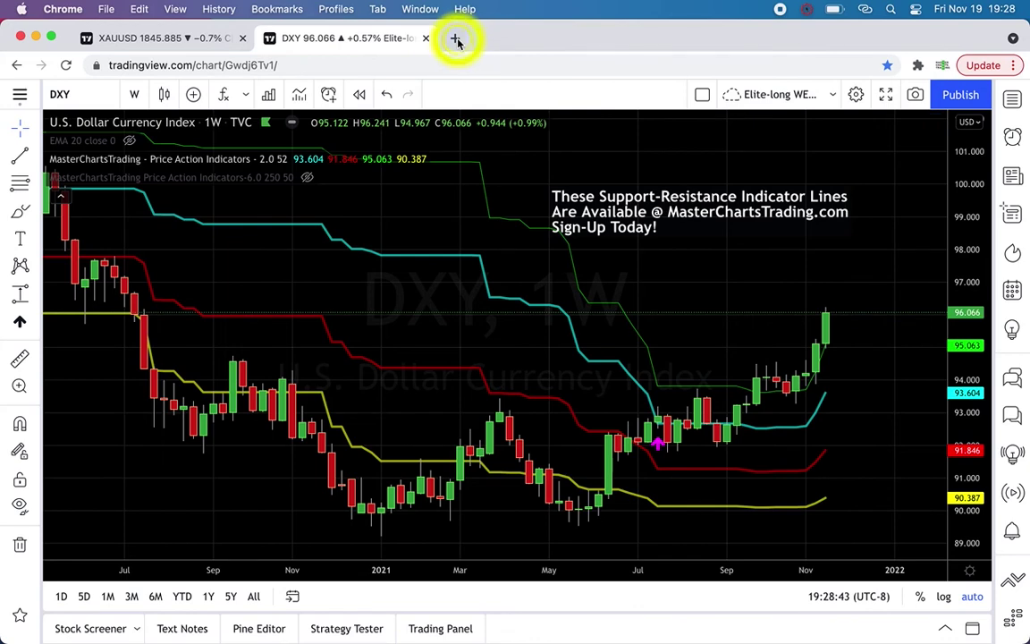
Open the bookmarked MasterChartsTrading blog in a new browser tab and go to the site's Products page
{"action": "key", "text": "super+t"}
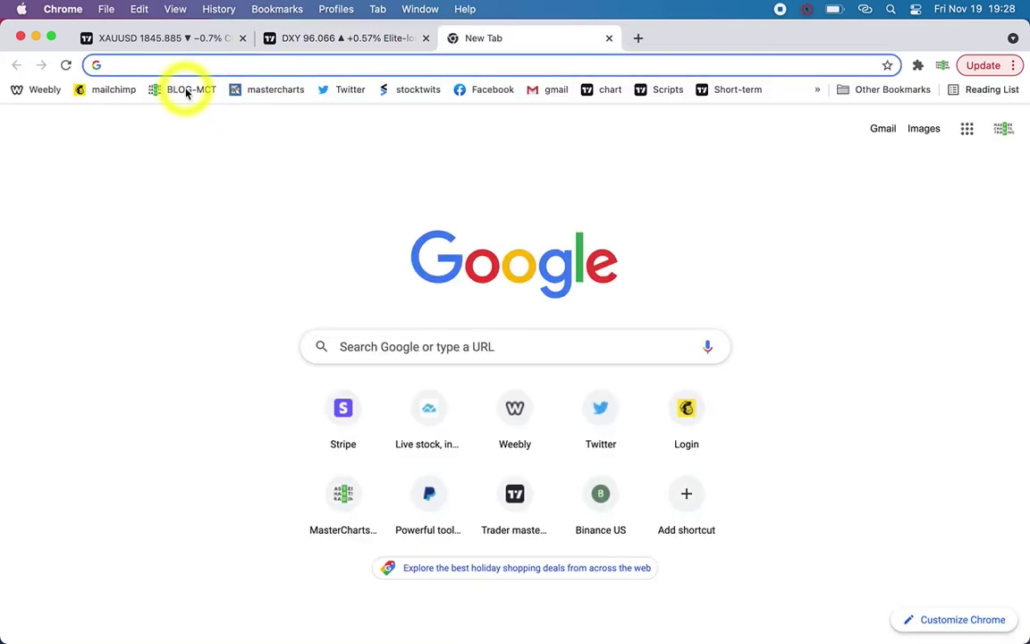
{"action": "left_click", "coordinate": [186, 91]}
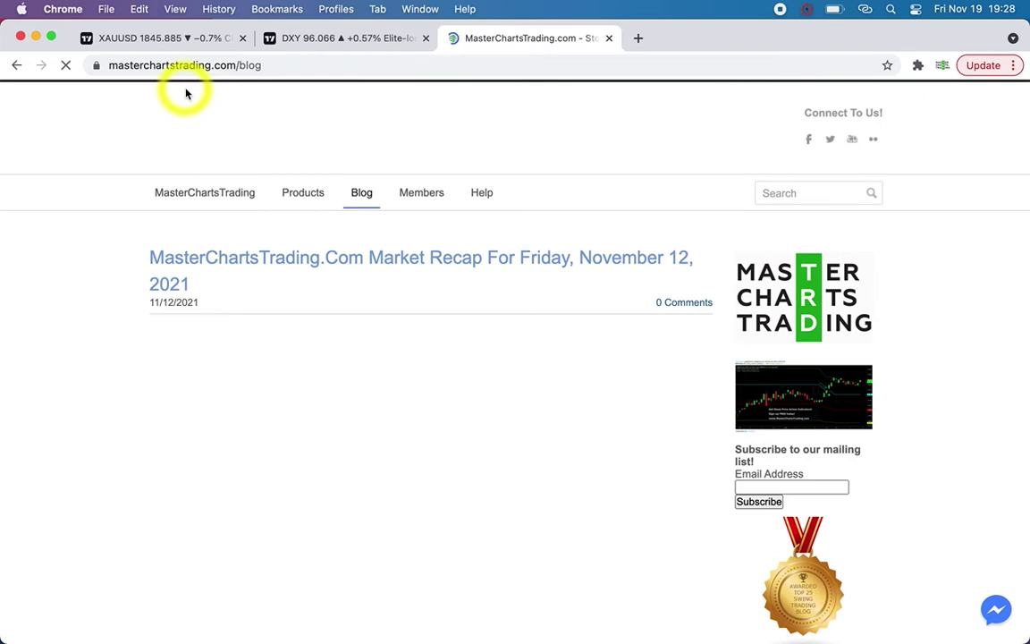
{"action": "mouse_move", "coordinate": [148, 631]}
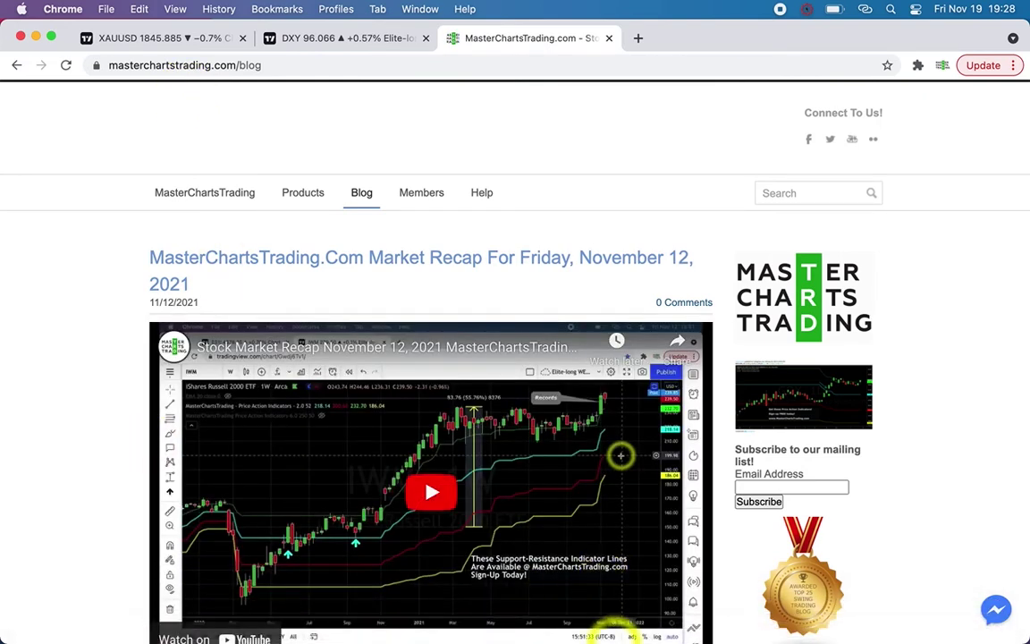
{"action": "mouse_move", "coordinate": [613, 633]}
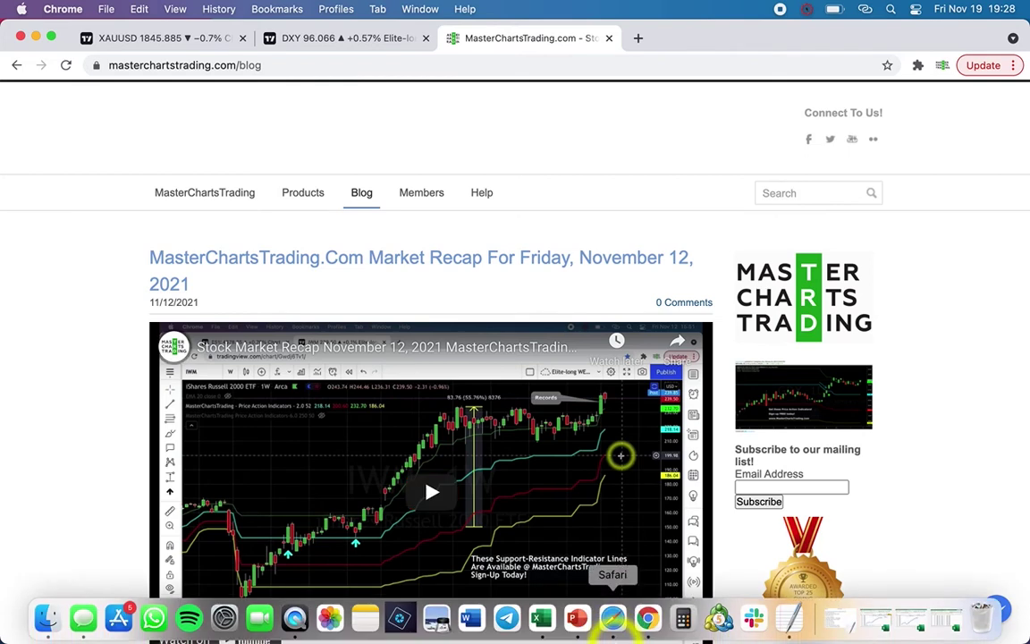
{"action": "left_click", "coordinate": [301, 195]}
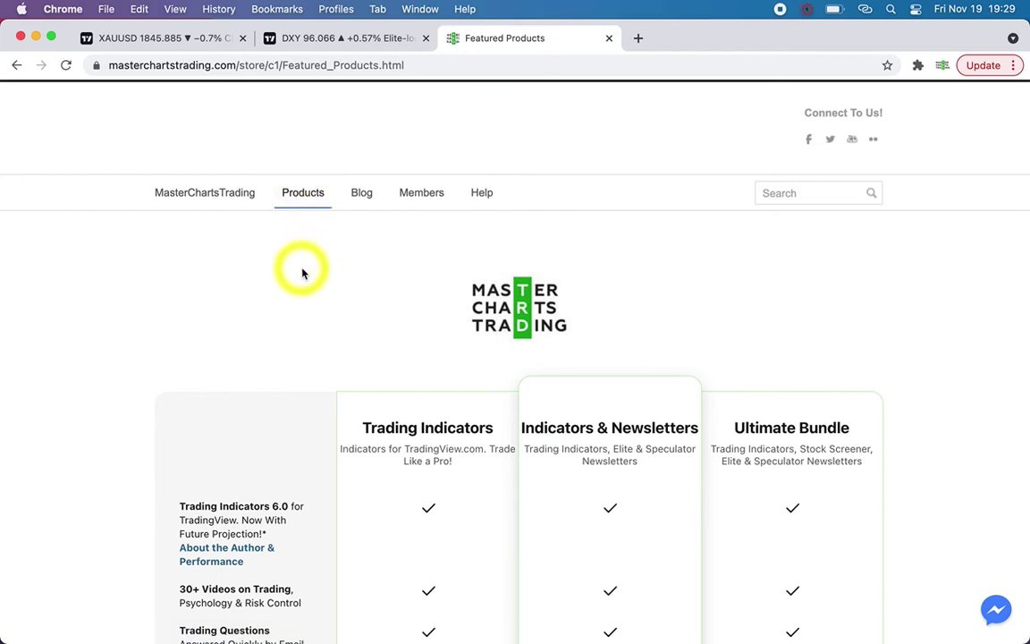
Examine the upper rows of the plan comparison table, look back at the weekly DXY chart, and return to the products page
{"action": "scroll", "coordinate": [302, 268], "scroll_direction": "down", "scroll_amount": 2}
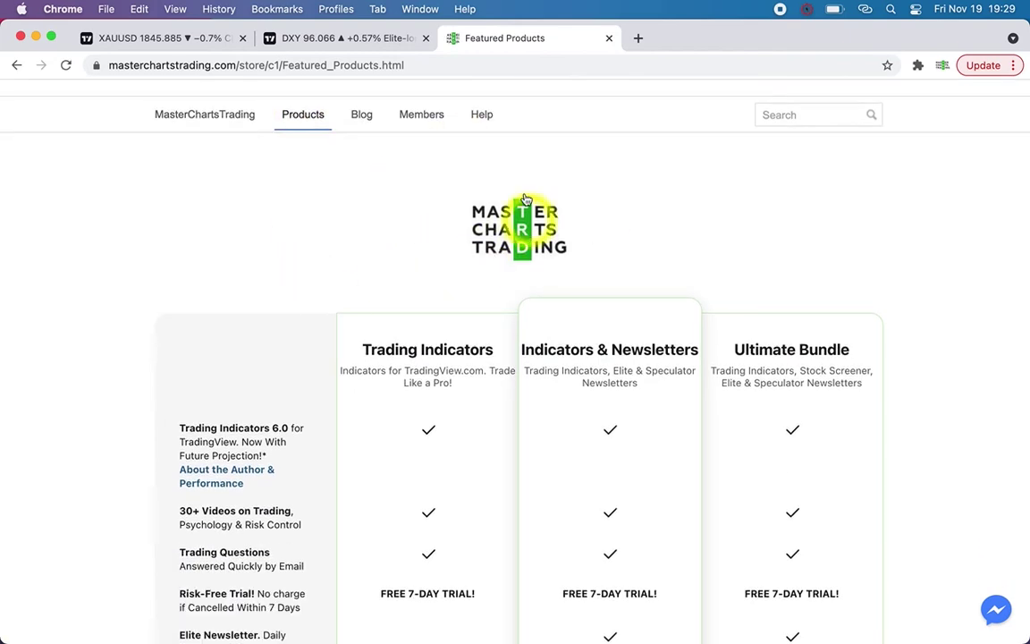
{"action": "scroll", "coordinate": [493, 232], "scroll_direction": "down", "scroll_amount": 1}
{"action": "scroll", "coordinate": [492, 233], "scroll_direction": "down", "scroll_amount": 1}
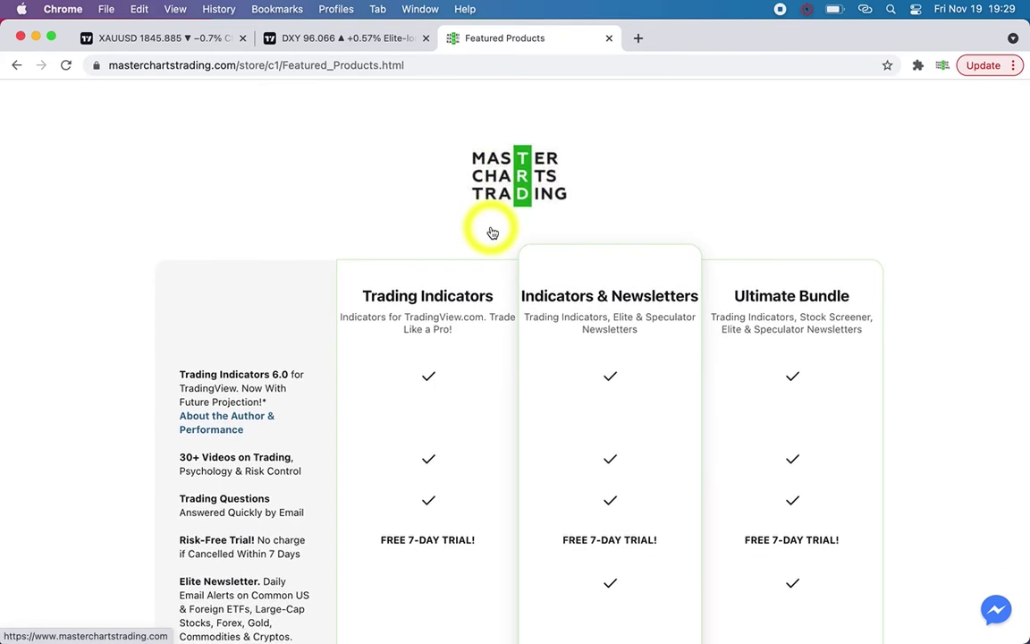
{"action": "scroll", "coordinate": [491, 231], "scroll_direction": "down", "scroll_amount": 1}
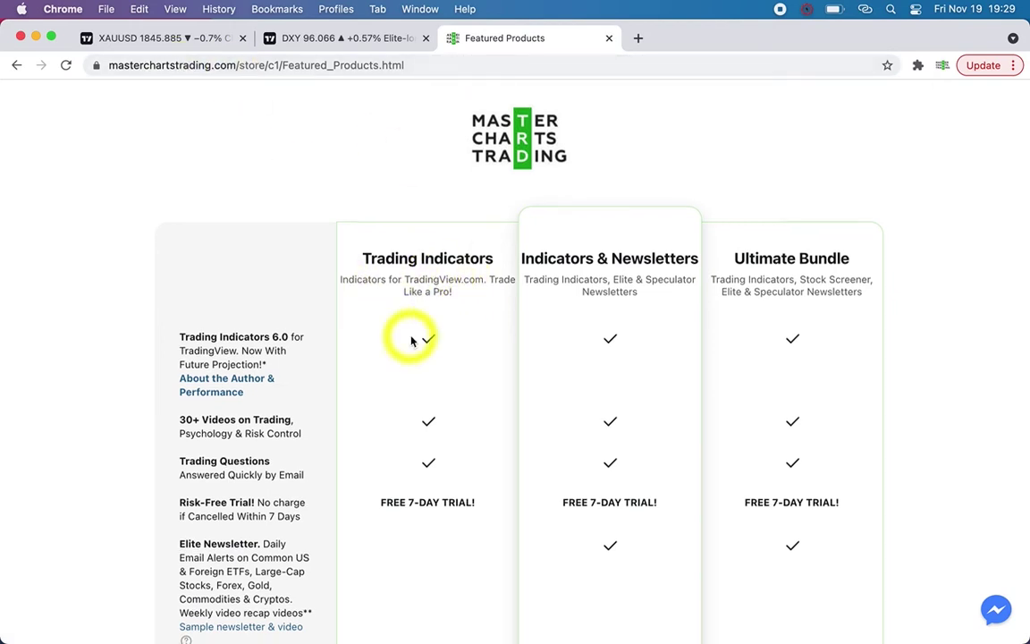
{"action": "scroll", "coordinate": [411, 341], "scroll_direction": "down", "scroll_amount": 2}
{"action": "left_click", "coordinate": [273, 38]}
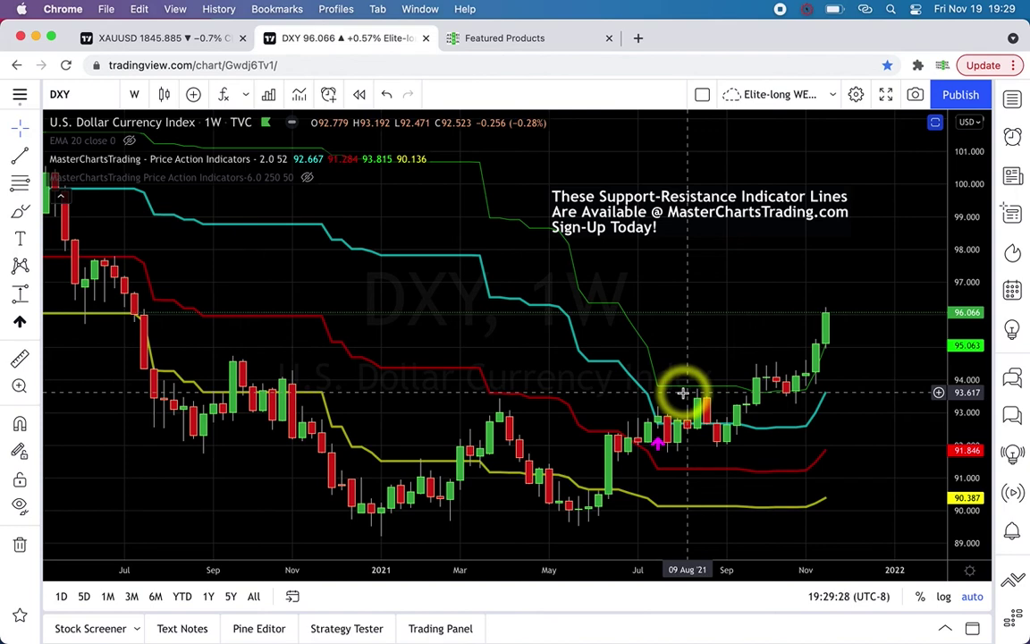
{"action": "left_click", "coordinate": [491, 42]}
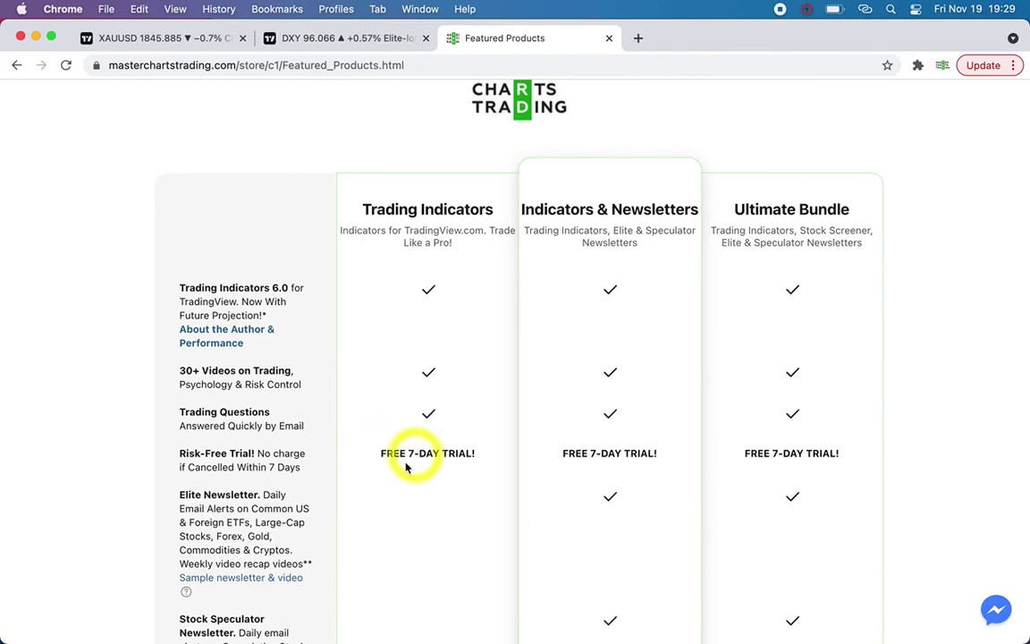
Review the newsletter rows and plan prices, highlighting the Elite Newsletter and Stock Speculator Newsletter descriptions
{"action": "scroll", "coordinate": [411, 463], "scroll_direction": "down", "scroll_amount": 2}
{"action": "scroll", "coordinate": [414, 469], "scroll_direction": "down", "scroll_amount": 5}
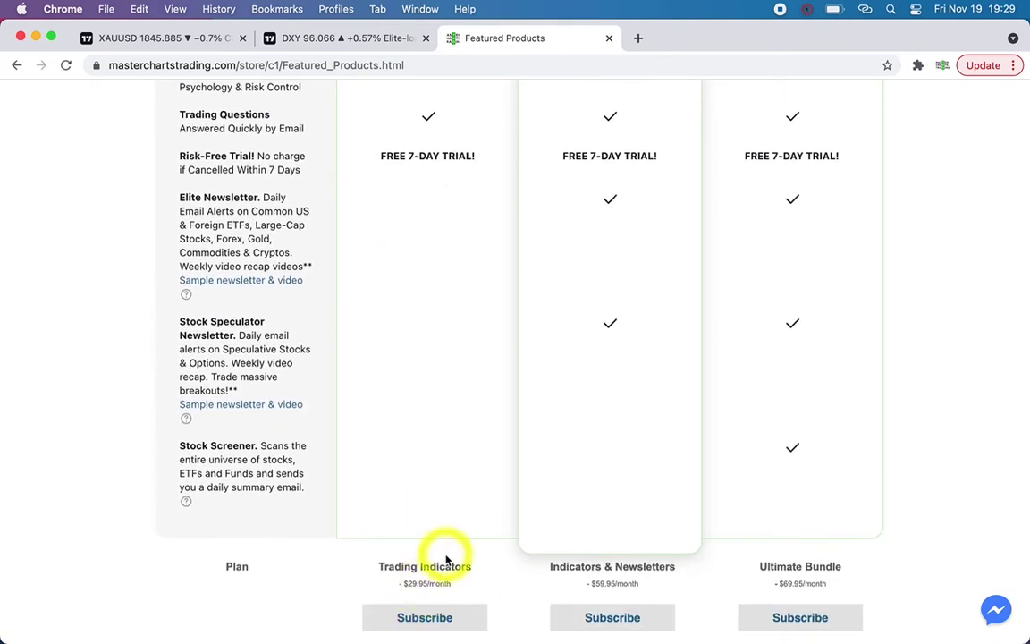
{"action": "scroll", "coordinate": [525, 511], "scroll_direction": "down", "scroll_amount": 1}
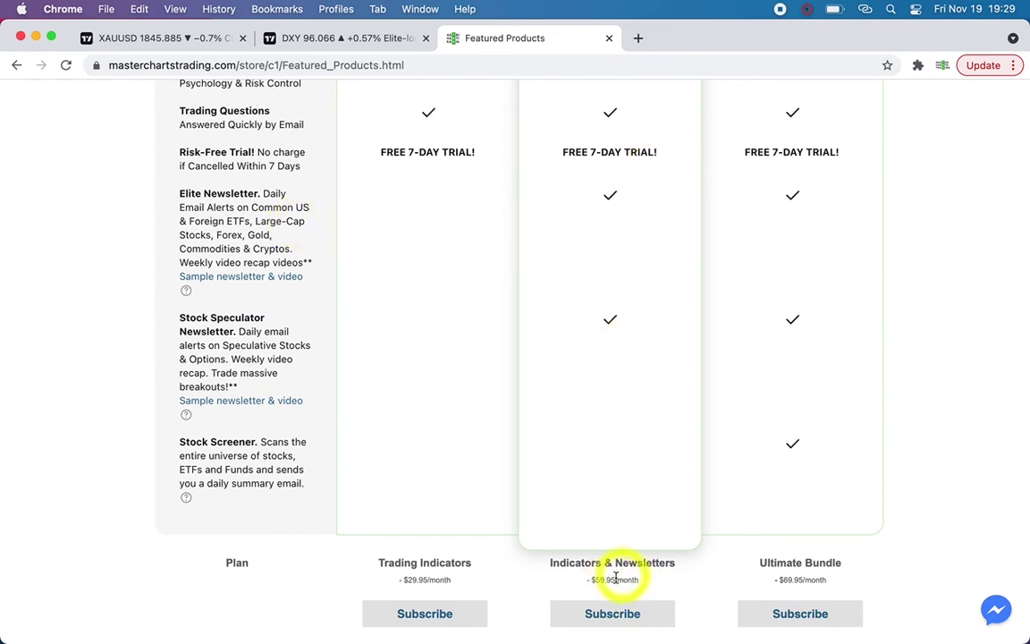
{"action": "left_click_drag", "start_coordinate": [302, 381], "coordinate": [183, 193]}
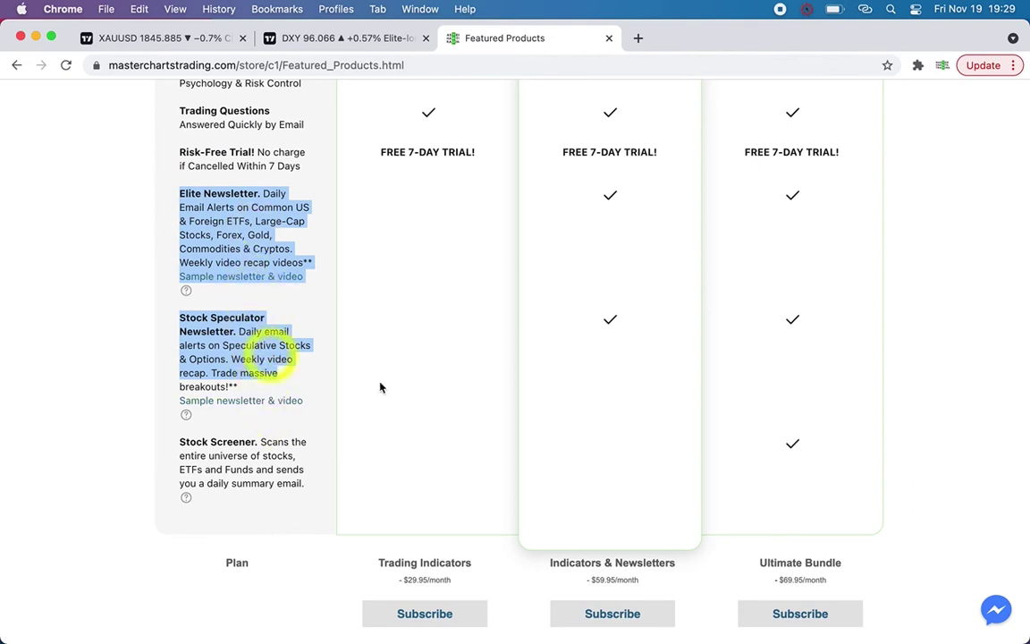
Examine the Ultimate Bundle plan's price and Stock Screener entry, highlighting the Stock Screener description in the comparison table
{"action": "left_click", "coordinate": [796, 475]}
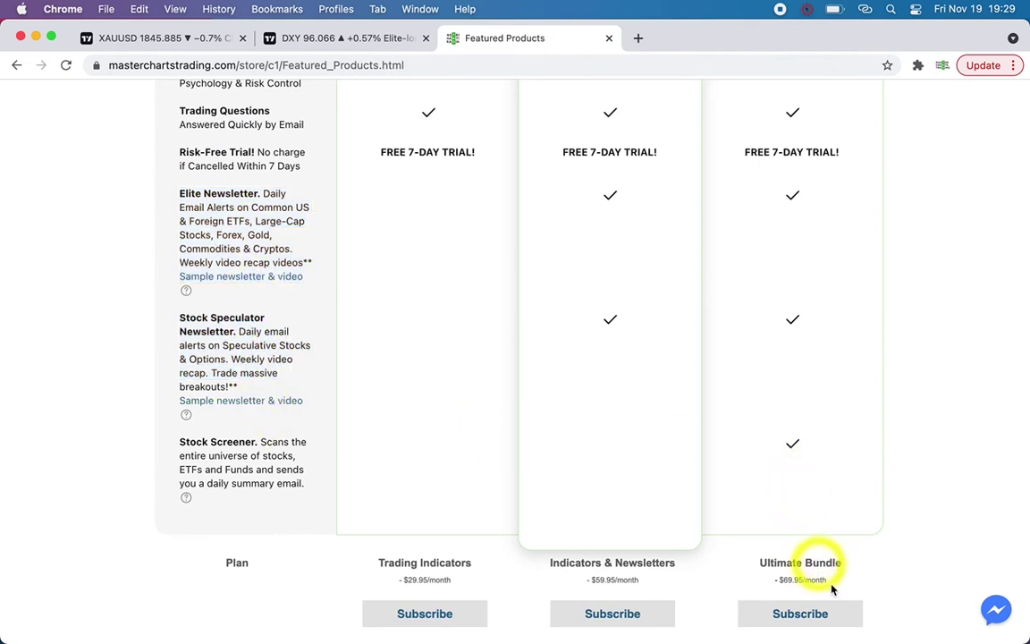
{"action": "left_click_drag", "start_coordinate": [830, 582], "coordinate": [791, 454]}
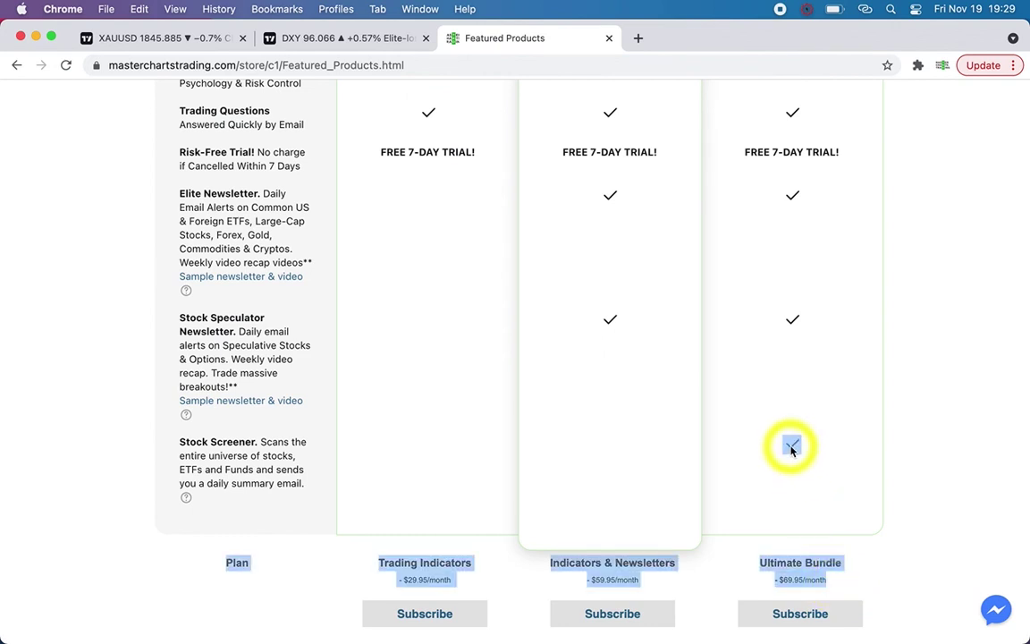
{"action": "left_click", "coordinate": [788, 433]}
{"action": "left_click_drag", "start_coordinate": [307, 490], "coordinate": [180, 442]}
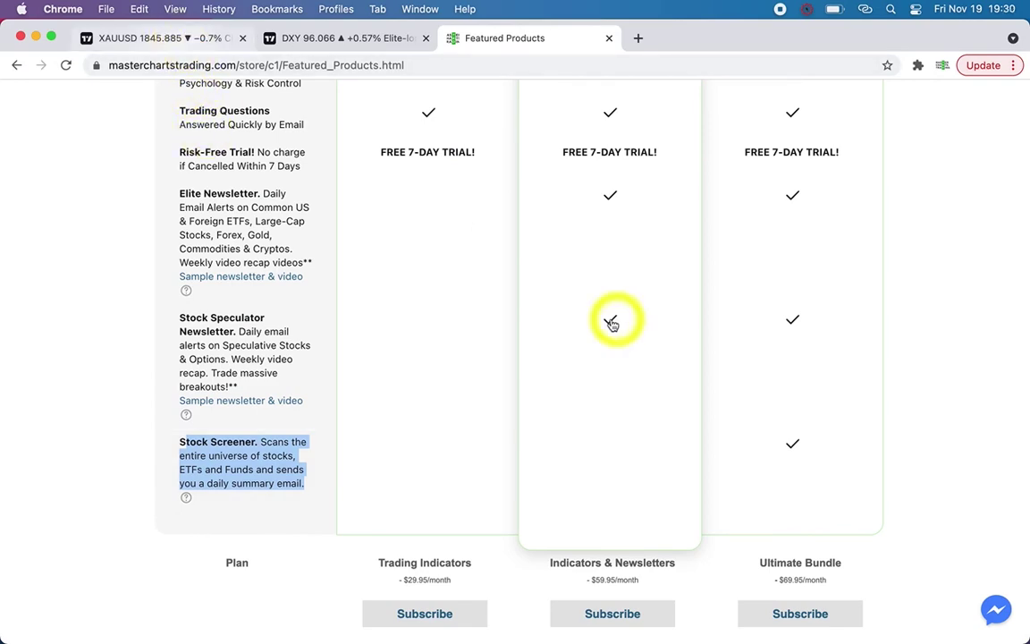
Return to the daily XAUUSD chart, load LOW in its place, and inspect the buy arrow at 10 Aug '21
{"action": "key", "text": "ctrl+Tab"}
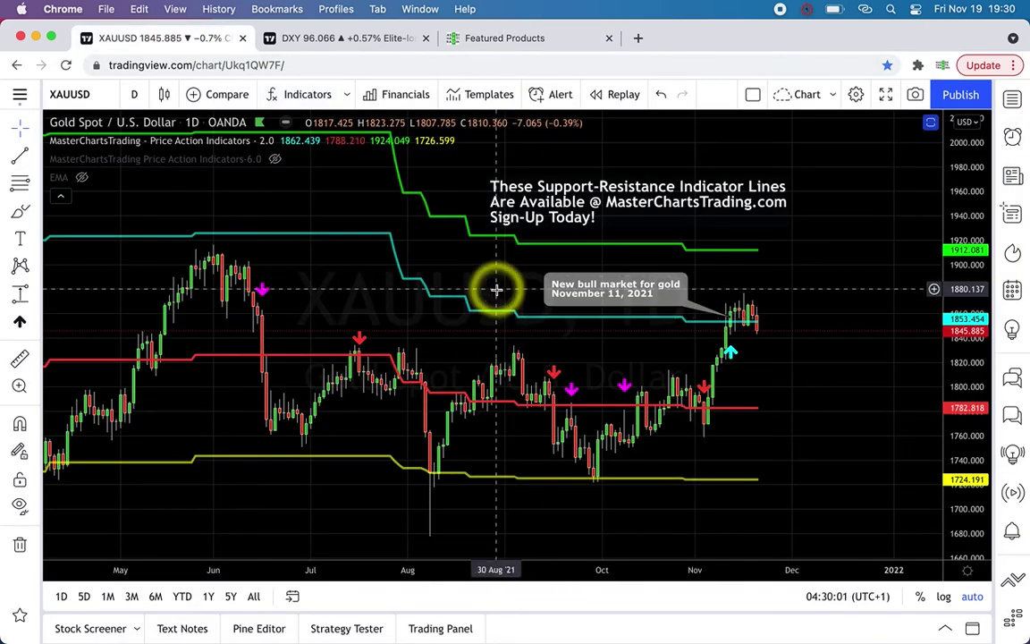
{"action": "type", "text": "LOW"}
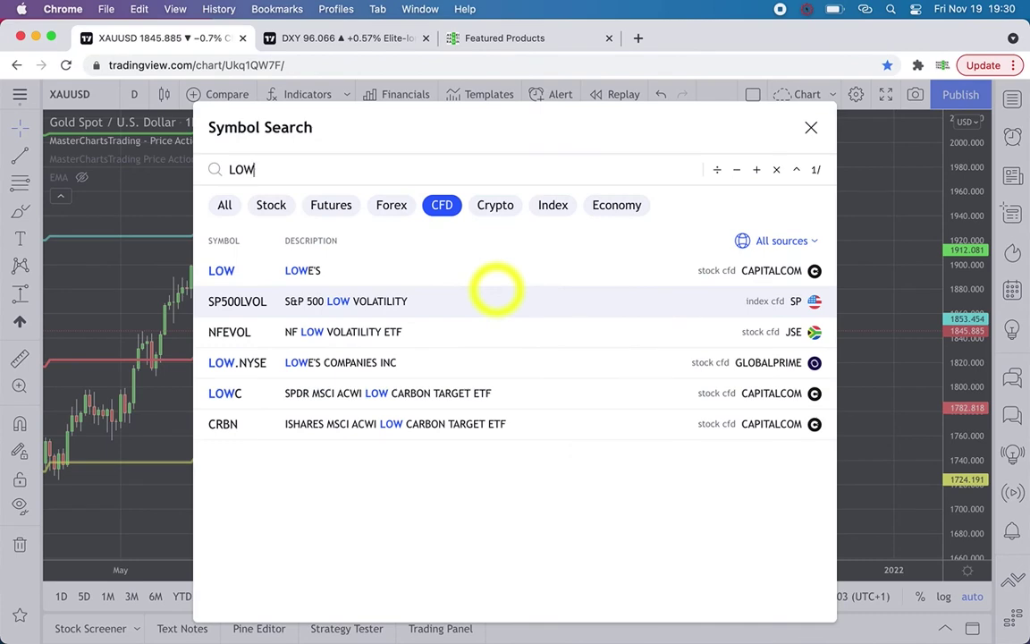
{"action": "key", "text": "Return"}
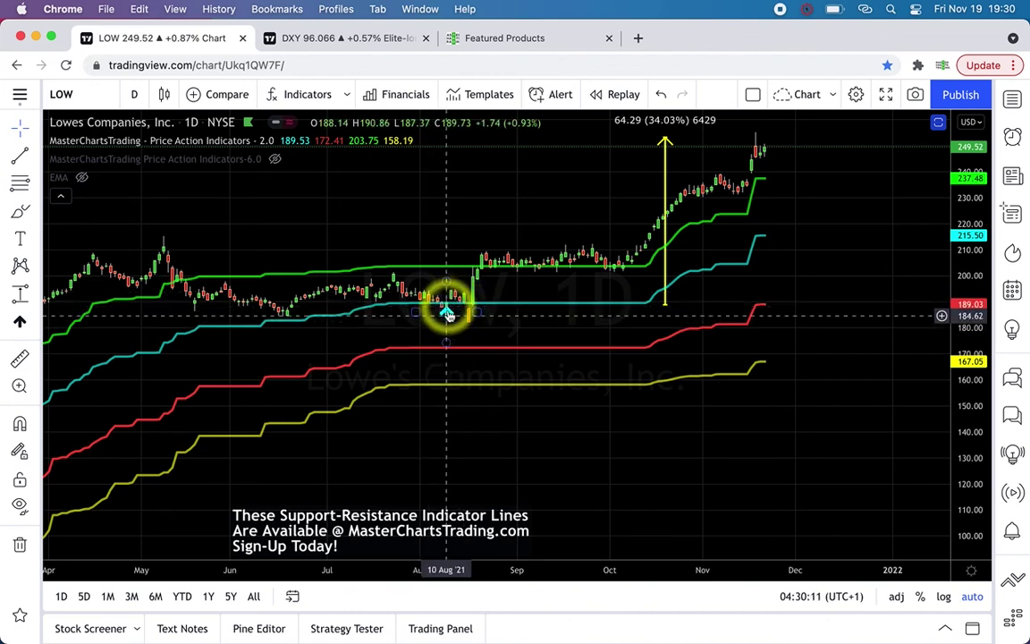
{"action": "left_click", "coordinate": [447, 311]}
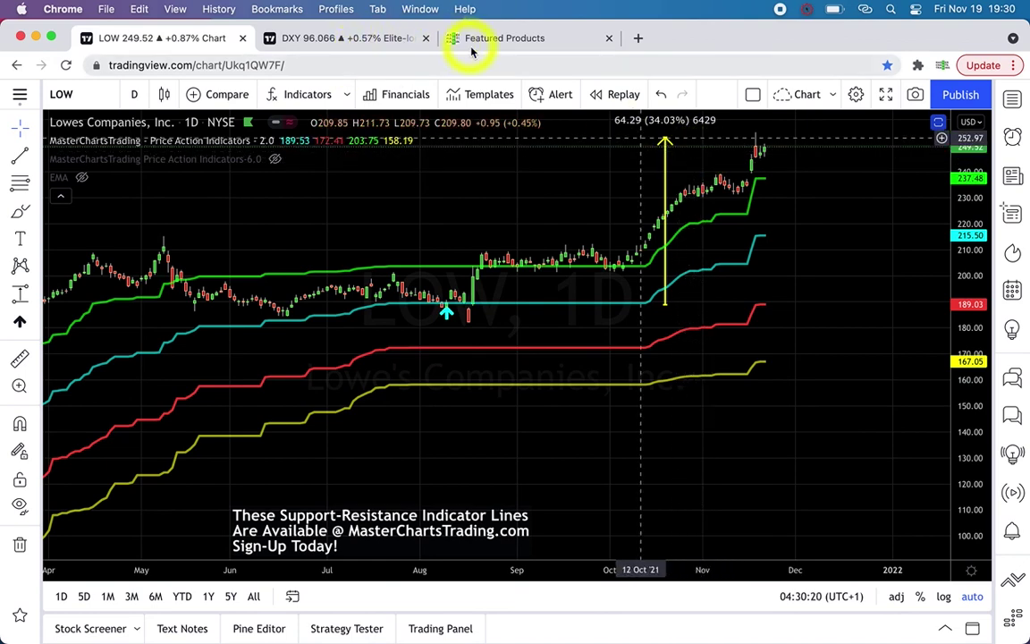
Go back to the Featured Products page and review the plan prices and the plan headings of the comparison table
{"action": "key", "text": "super+3"}
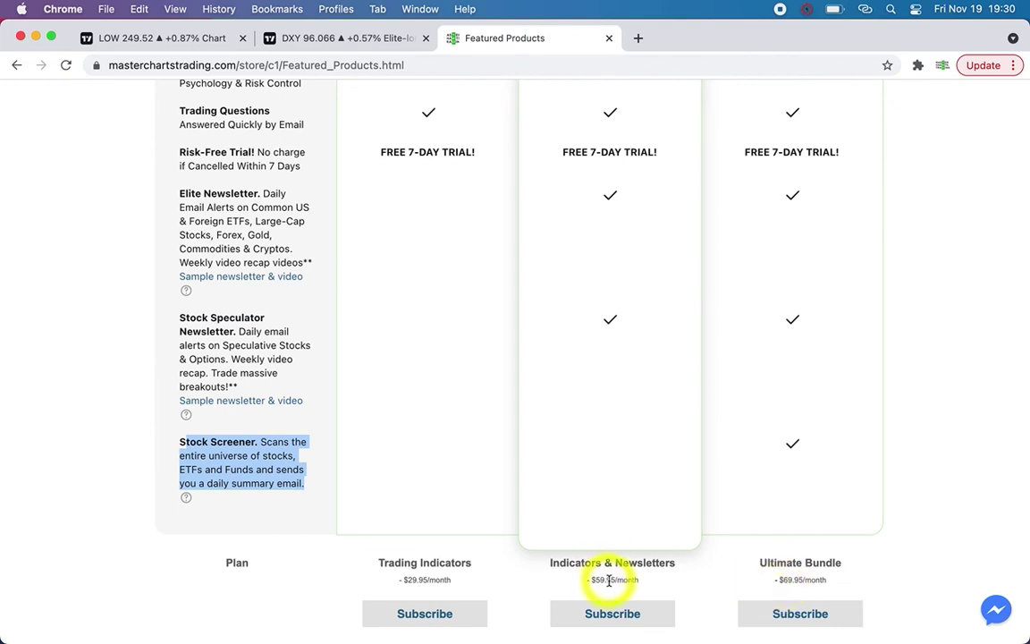
{"action": "scroll", "coordinate": [609, 585], "scroll_direction": "down", "scroll_amount": 2}
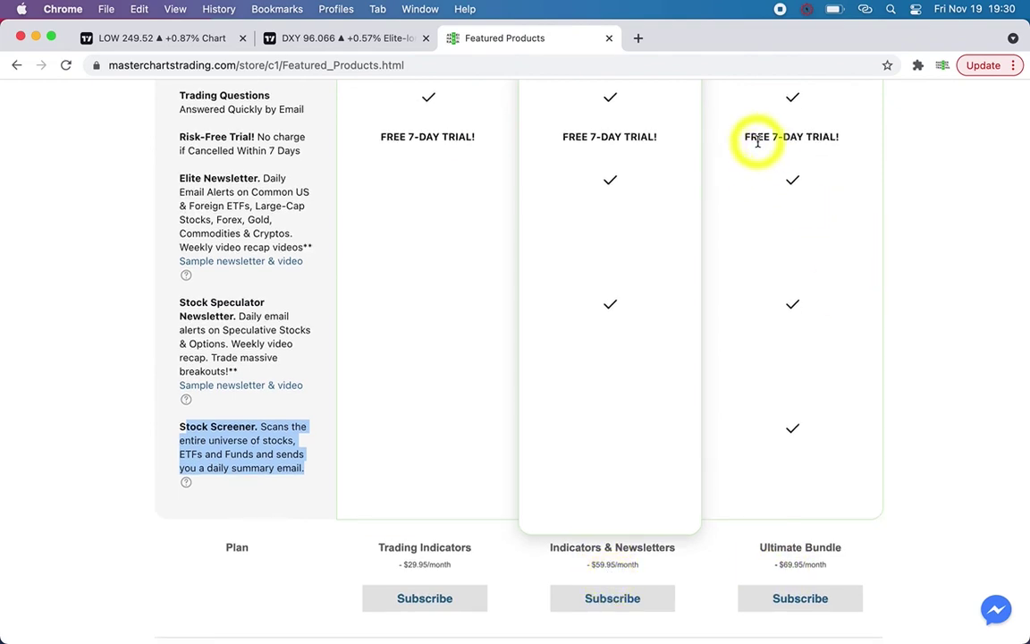
{"action": "scroll", "coordinate": [757, 142], "scroll_direction": "up", "scroll_amount": 10}
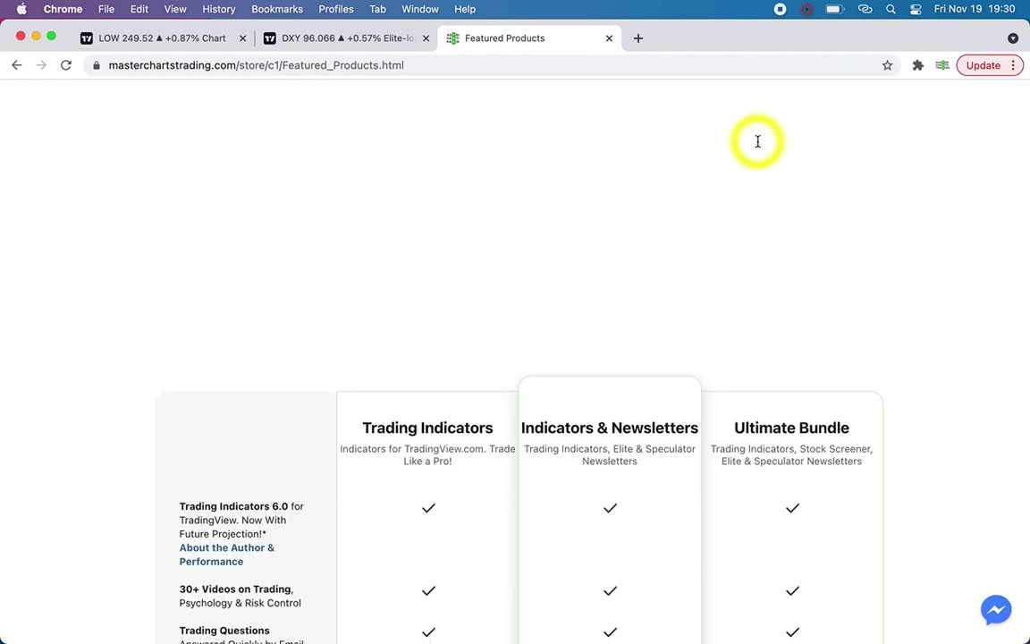